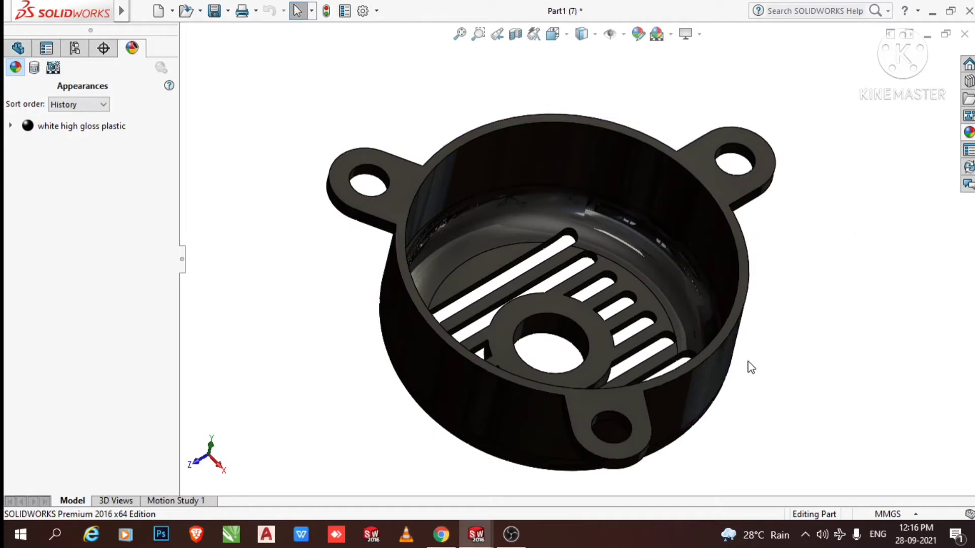
{"action": "key", "text": "z"}
{"action": "left_click", "coordinate": [173, 502]}
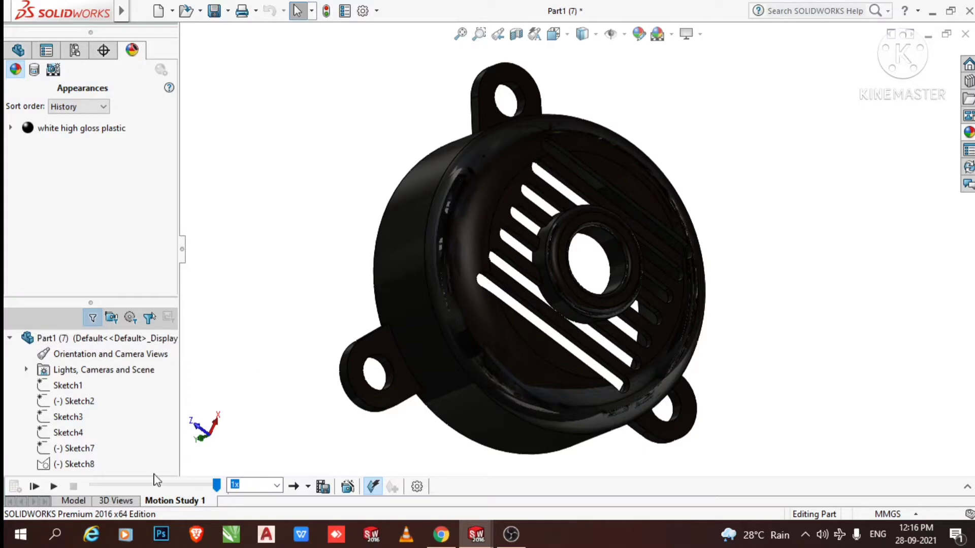
{"action": "left_click", "coordinate": [35, 488]}
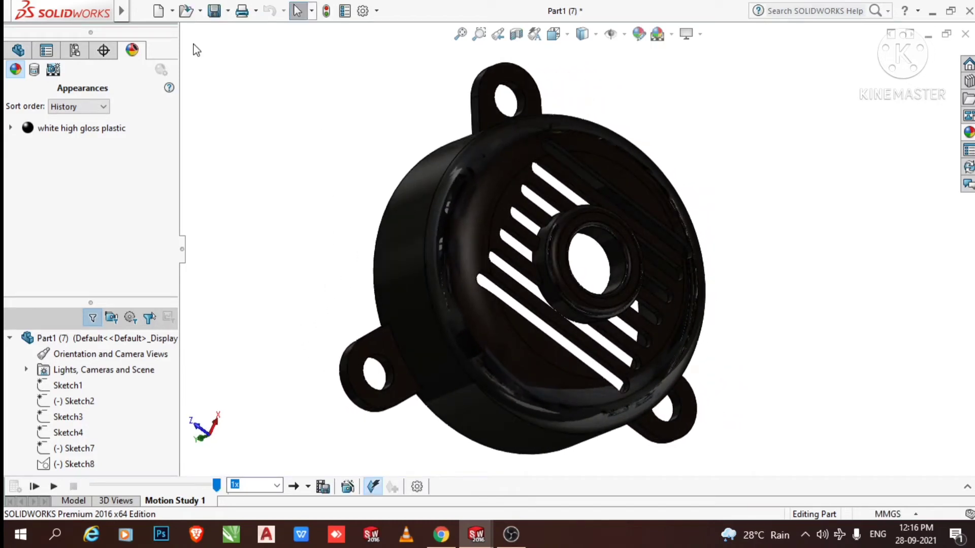
- Create a new part document and give it a plain white background scene
{"action": "mouse_move", "coordinate": [97, 13]}
{"action": "left_click", "coordinate": [165, 11]}
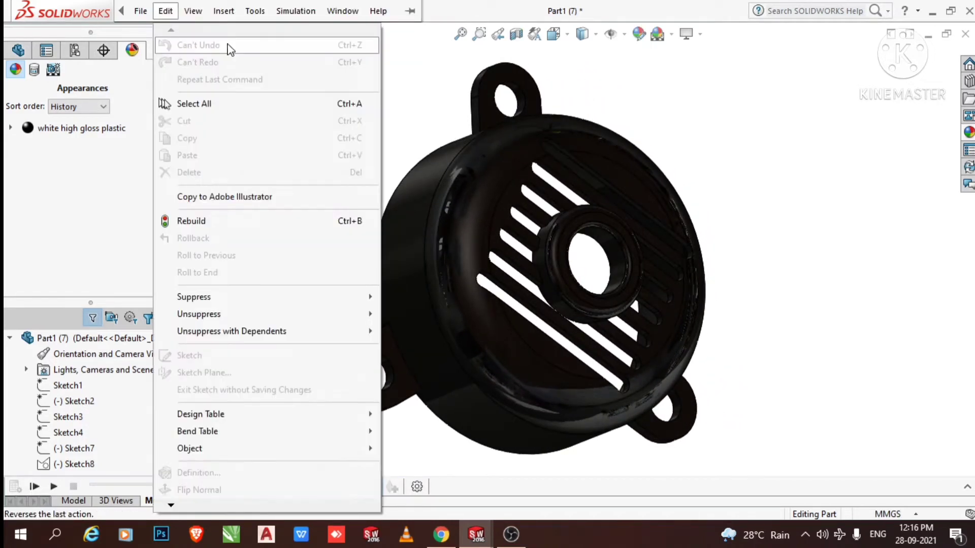
{"action": "left_click", "coordinate": [139, 11]}
{"action": "left_click", "coordinate": [164, 32]}
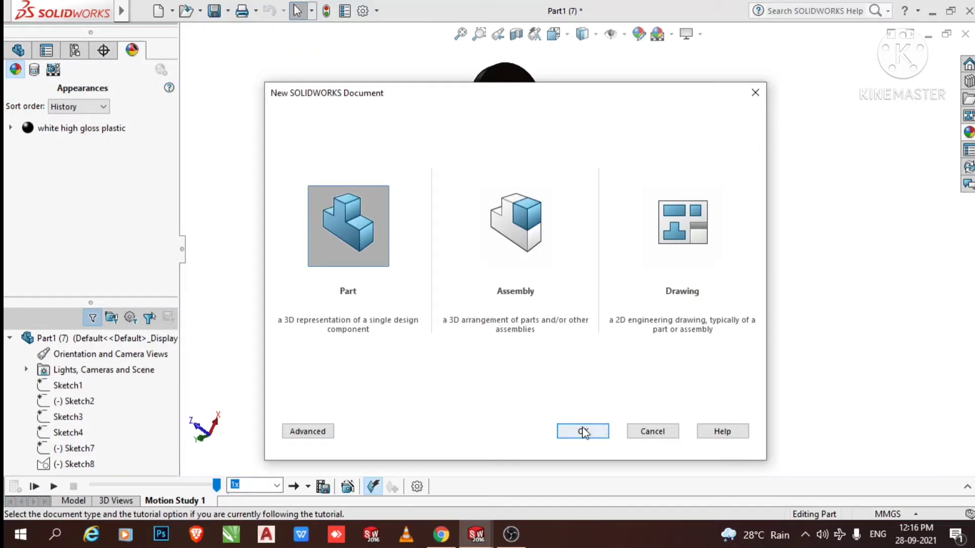
{"action": "left_click", "coordinate": [583, 432]}
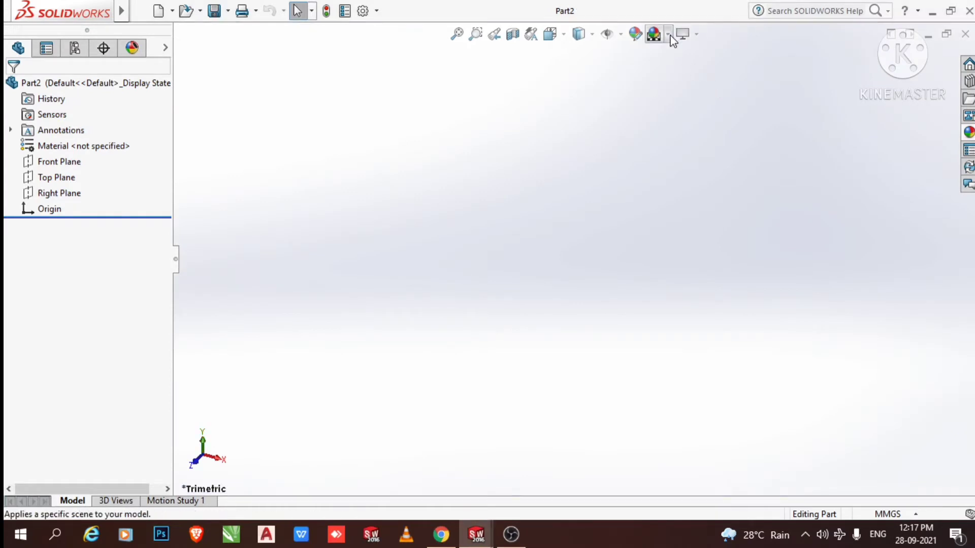
{"action": "left_click", "coordinate": [668, 35]}
{"action": "left_click", "coordinate": [679, 75]}
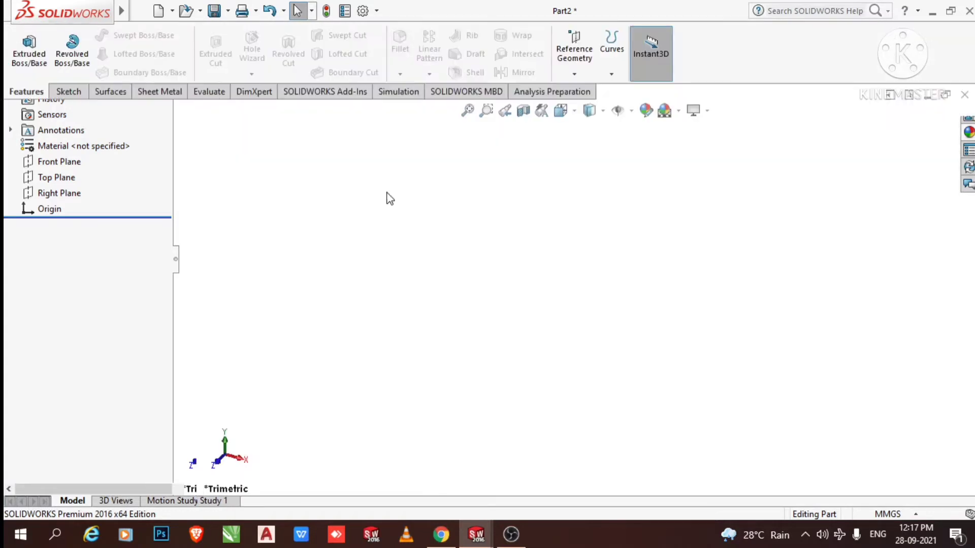
- Start a sketch on the Top Plane and draw a circle of about 97.5 mm radius centred on the origin
{"action": "left_click", "coordinate": [76, 255]}
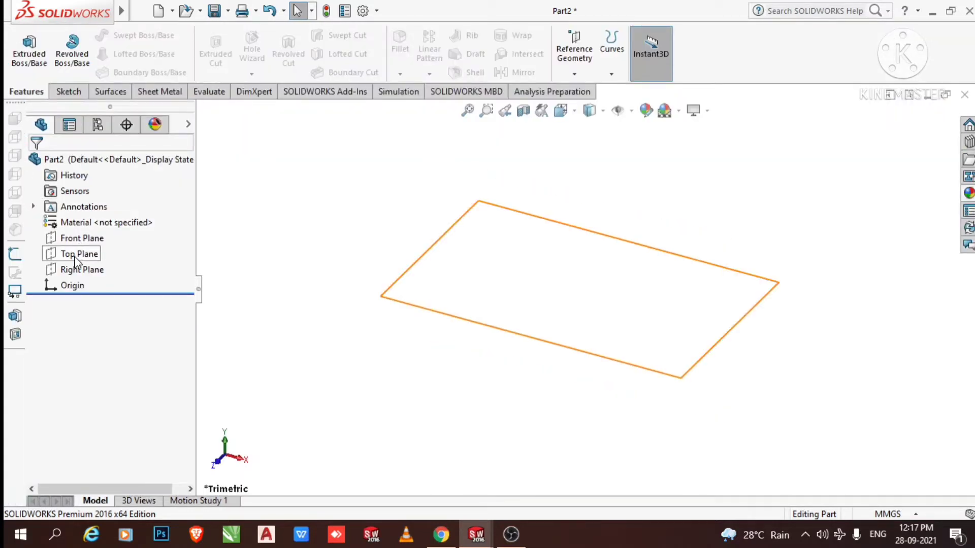
{"action": "left_click", "coordinate": [66, 92]}
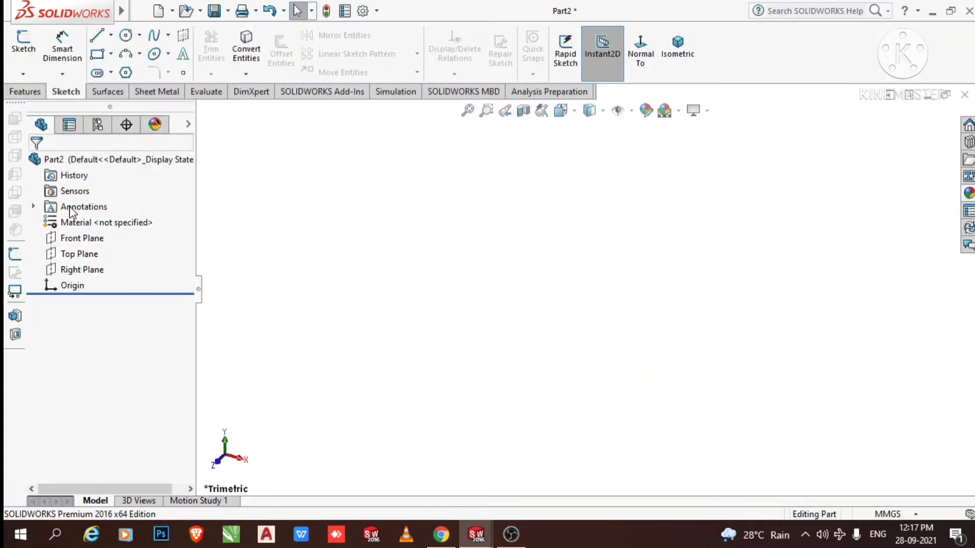
{"action": "left_click", "coordinate": [67, 255]}
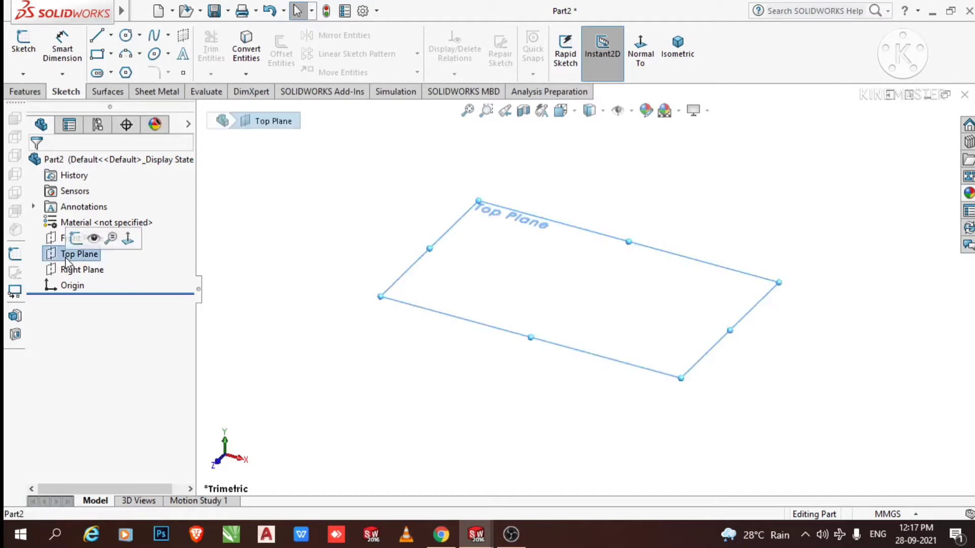
{"action": "left_click", "coordinate": [75, 240]}
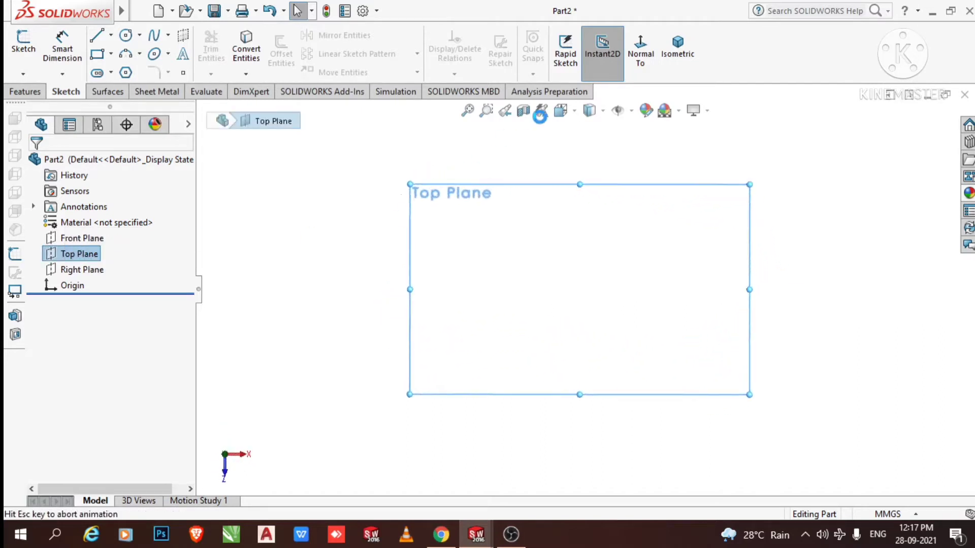
{"action": "left_click", "coordinate": [265, 150]}
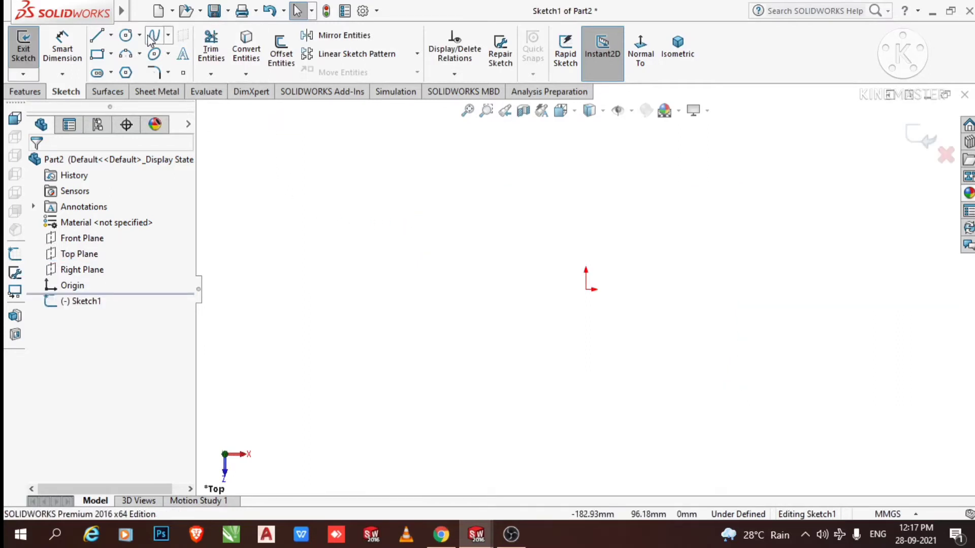
{"action": "left_click", "coordinate": [127, 36]}
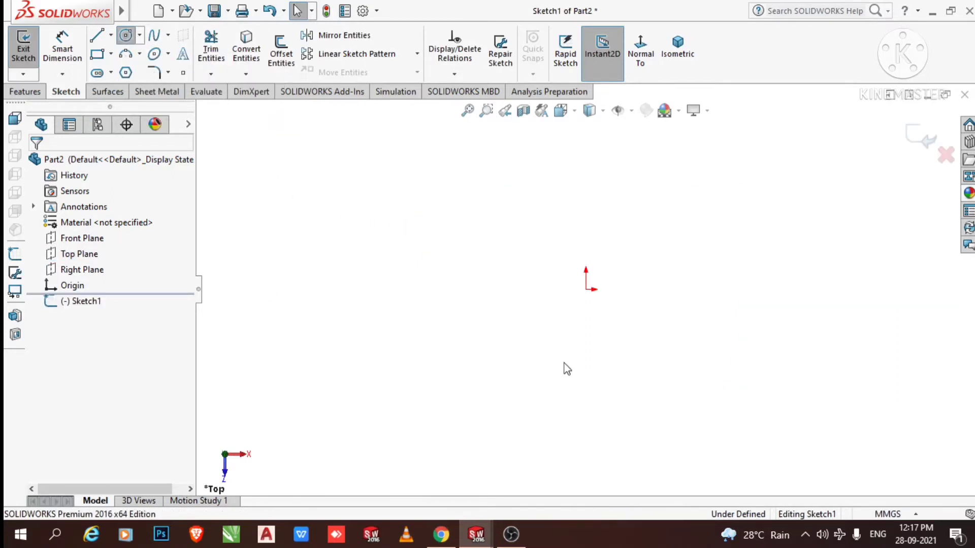
{"action": "left_click", "coordinate": [586, 288]}
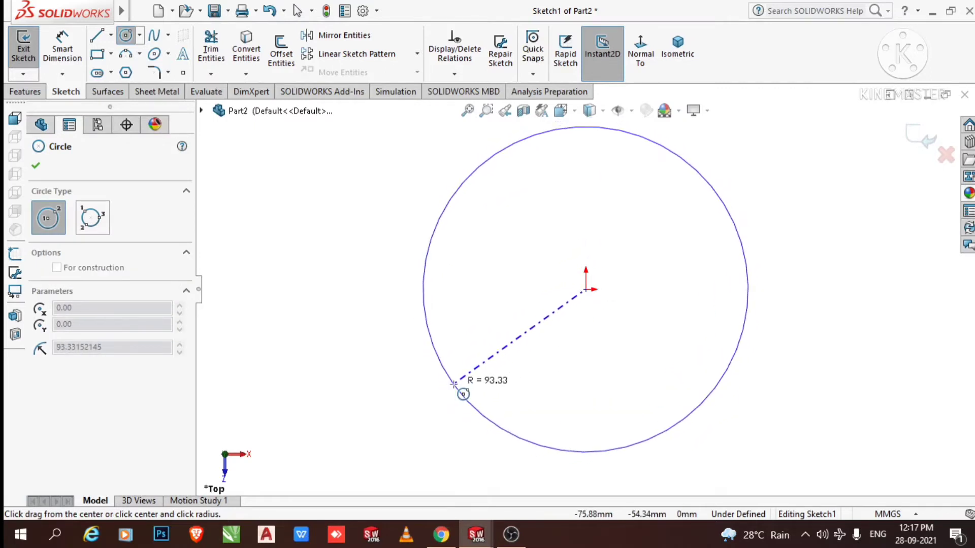
{"action": "left_click", "coordinate": [450, 388]}
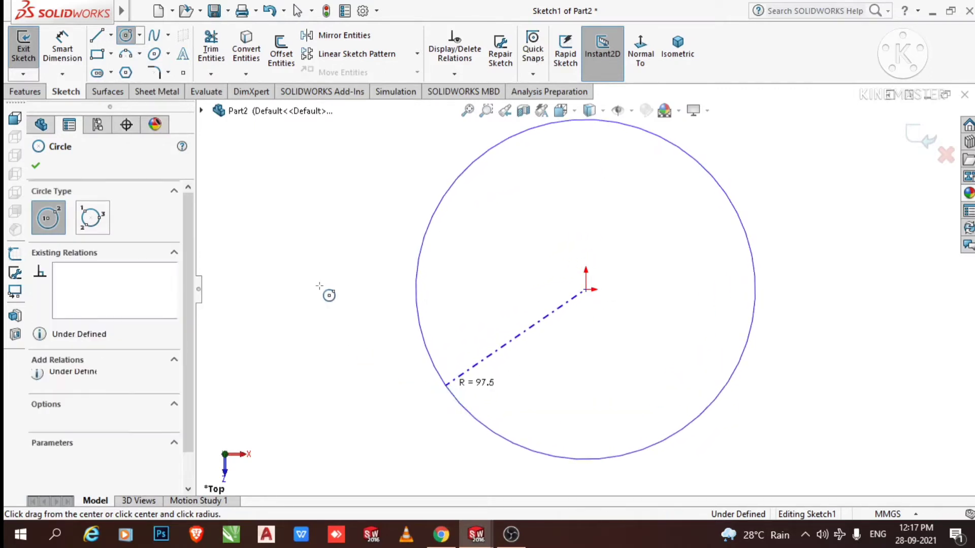
- Dimension the circle's diameter and set it to 70 mm
{"action": "left_click", "coordinate": [71, 56]}
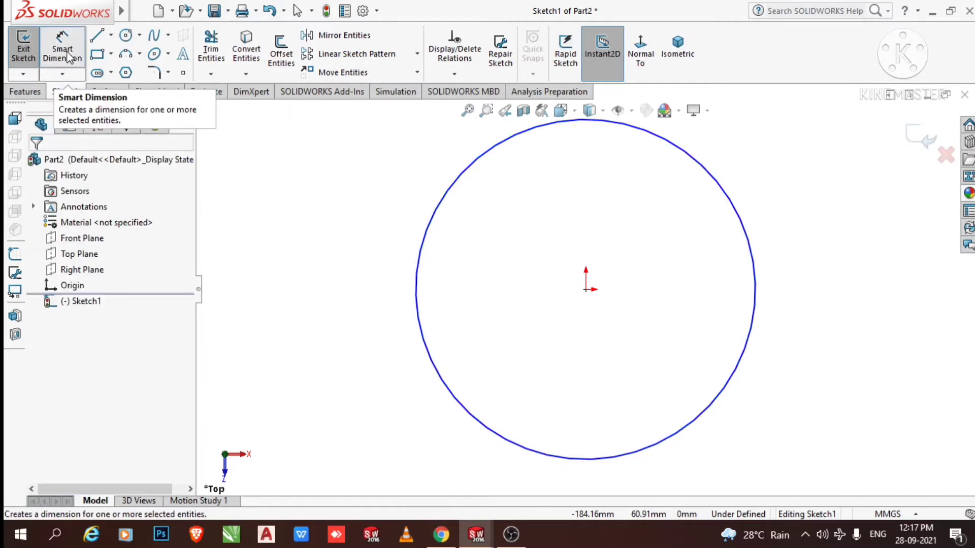
{"action": "left_click", "coordinate": [870, 442]}
{"action": "left_click", "coordinate": [855, 424]}
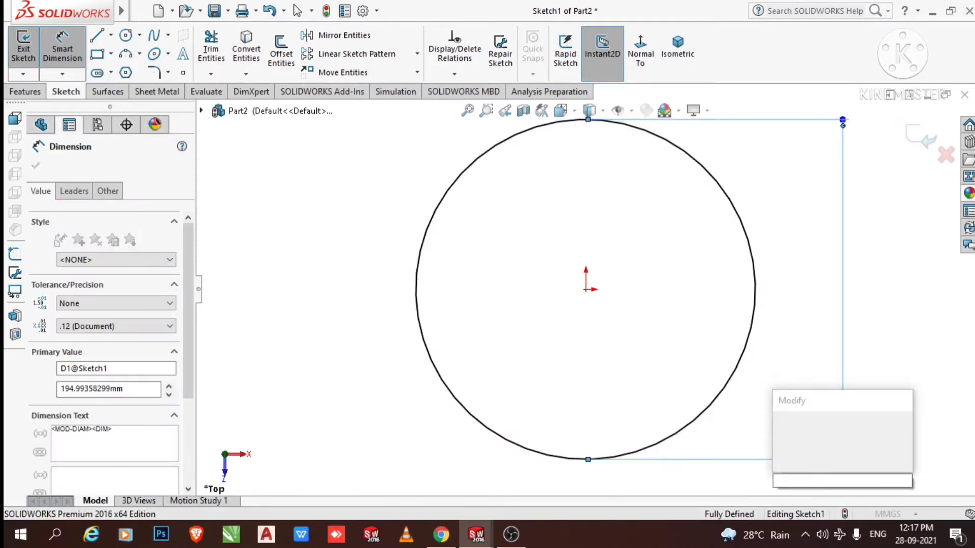
{"action": "type", "text": "70"}
{"action": "key", "text": "Return"}
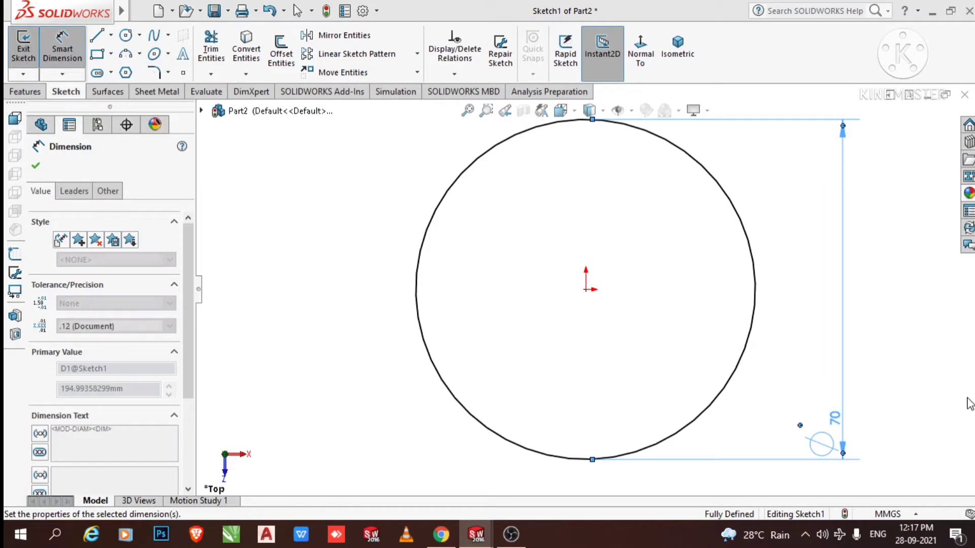
{"action": "left_click", "coordinate": [908, 301]}
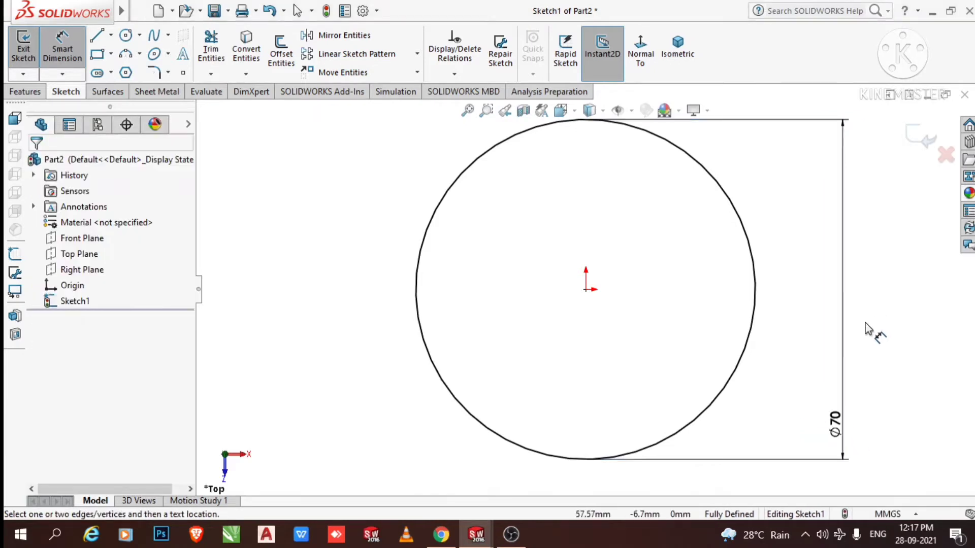
- Extrude the circle upward as a blind solid boss with a depth of 30 mm
{"action": "middle_click_drag", "start_coordinate": [870, 330], "coordinate": [864, 211]}
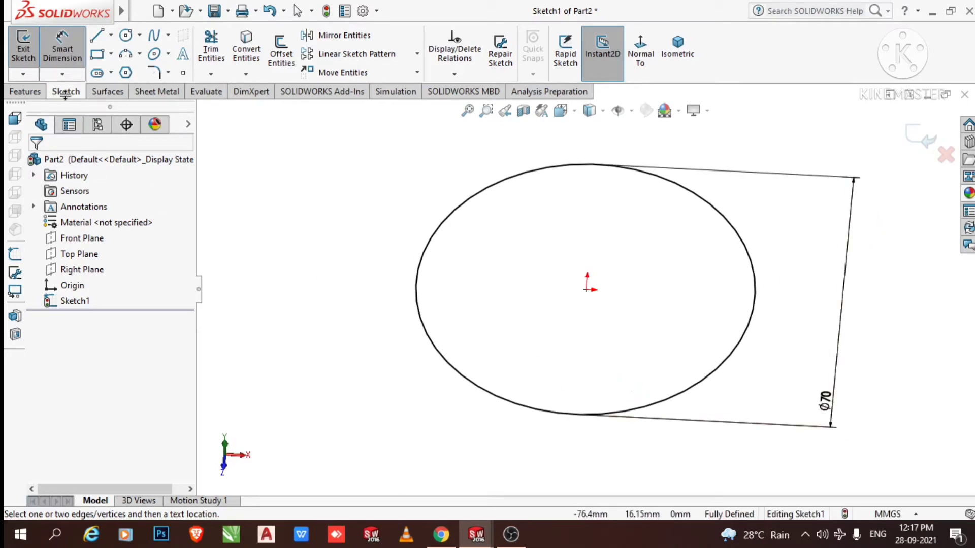
{"action": "left_click", "coordinate": [25, 94]}
{"action": "left_click", "coordinate": [19, 55]}
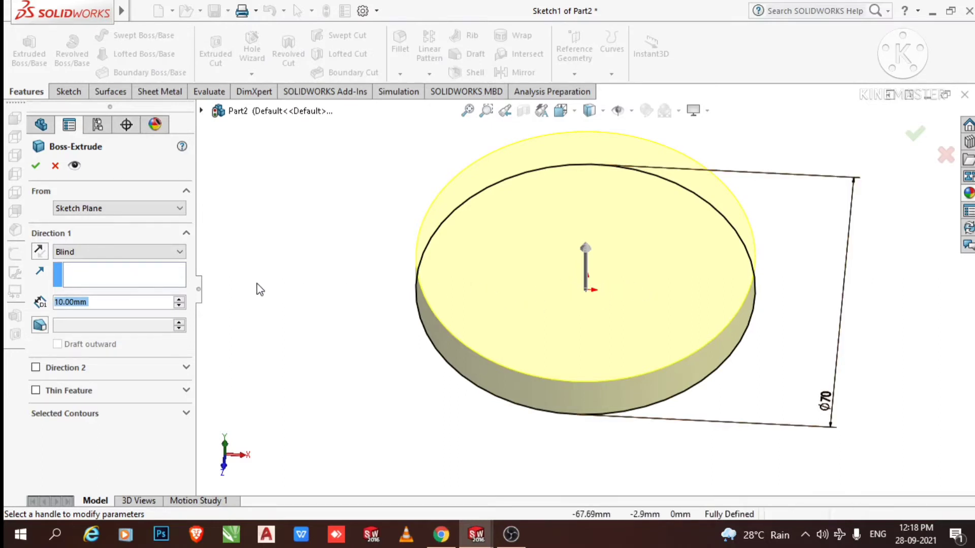
{"action": "left_click", "coordinate": [179, 299]}
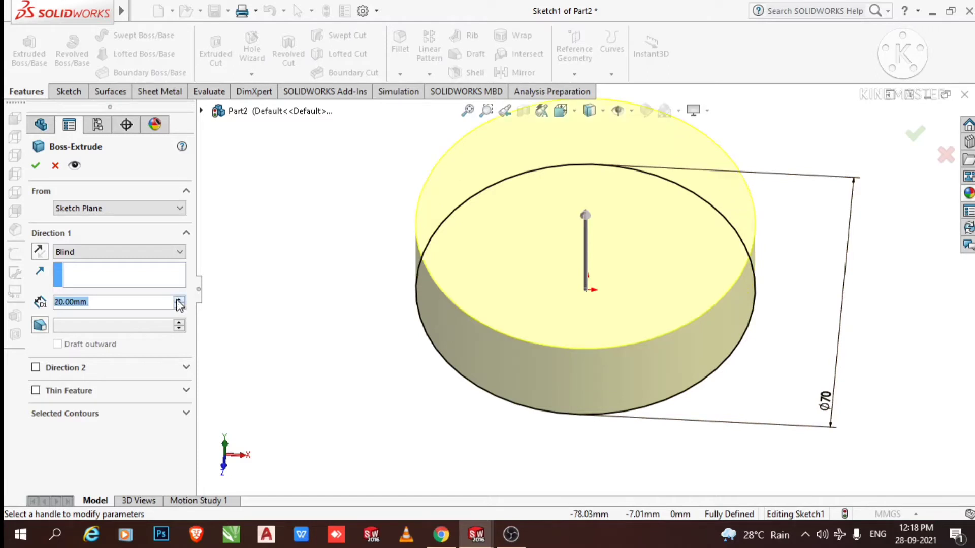
{"action": "left_click", "coordinate": [179, 299]}
{"action": "left_click", "coordinate": [35, 168]}
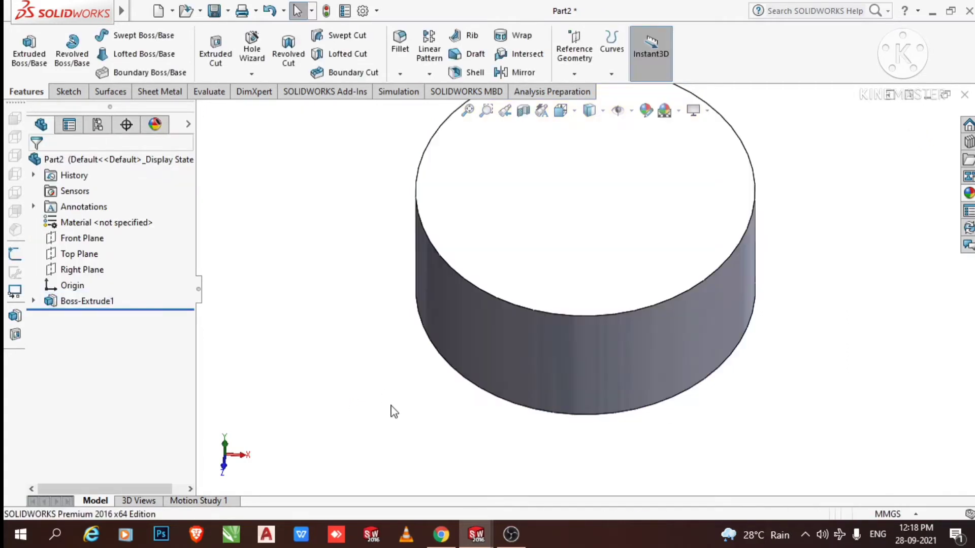
- Fillet the bottom circular edge of the cylinder with a symmetric 10 mm radius
{"action": "scroll", "coordinate": [625, 224], "scroll_direction": "up", "scroll_amount": 1}
{"action": "scroll", "coordinate": [645, 265], "scroll_direction": "down", "scroll_amount": 3}
{"action": "scroll", "coordinate": [775, 354], "scroll_direction": "up", "scroll_amount": 1}
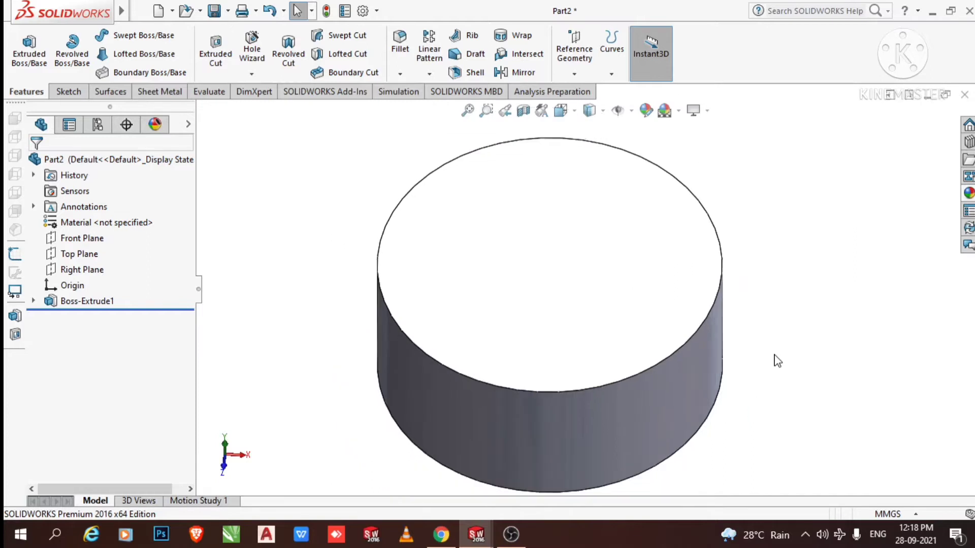
{"action": "middle_click_drag", "start_coordinate": [787, 376], "coordinate": [631, 246]}
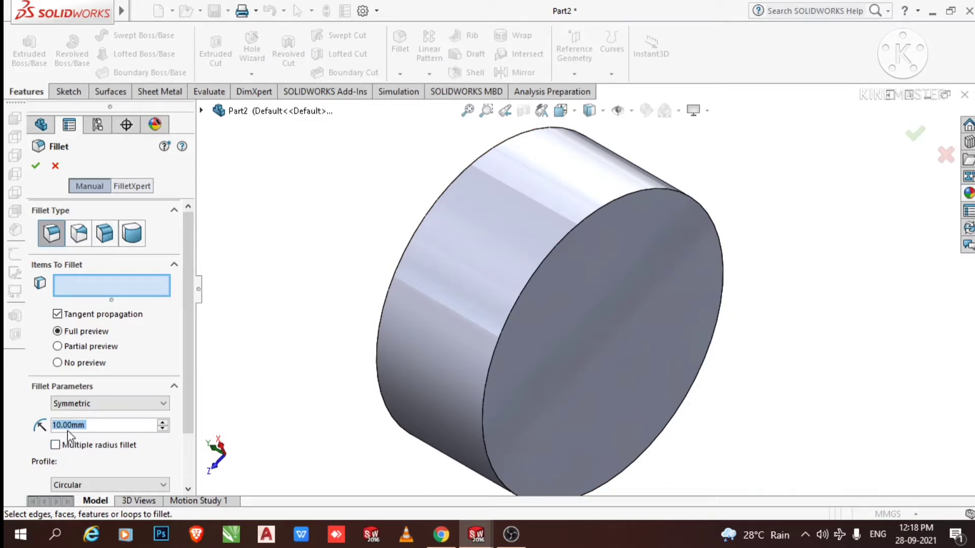
{"action": "left_click", "coordinate": [614, 203]}
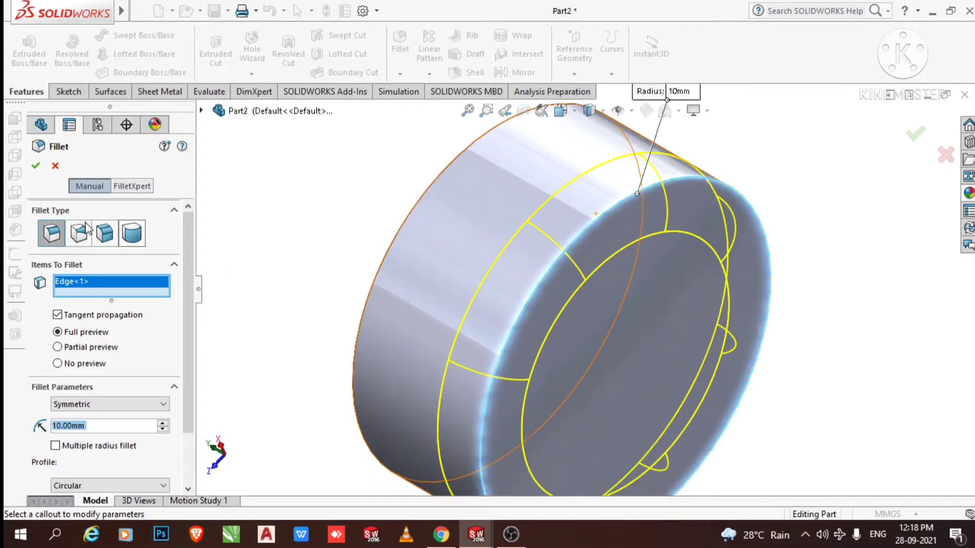
{"action": "left_click", "coordinate": [35, 166]}
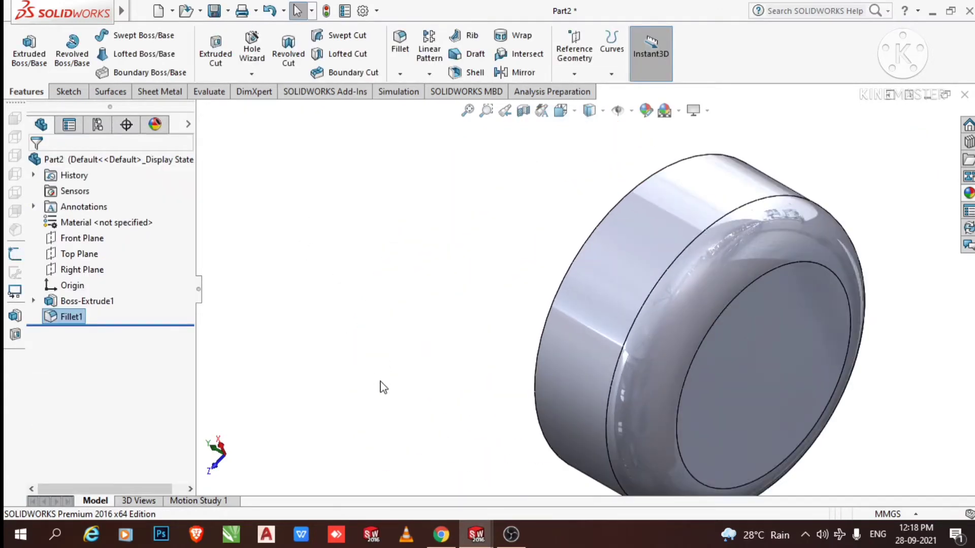
- Shell the cylinder to a 3 mm wall thickness, removing the flat top face opposite the fillet
{"action": "middle_click_drag", "start_coordinate": [435, 405], "coordinate": [788, 352]}
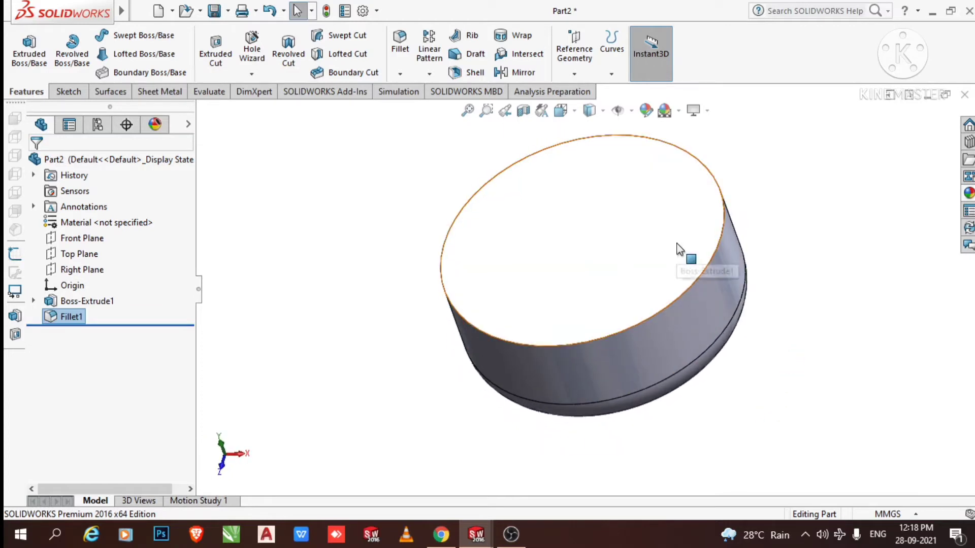
{"action": "scroll", "coordinate": [685, 255], "scroll_direction": "up", "scroll_amount": 2}
{"action": "scroll", "coordinate": [592, 296], "scroll_direction": "down", "scroll_amount": 3}
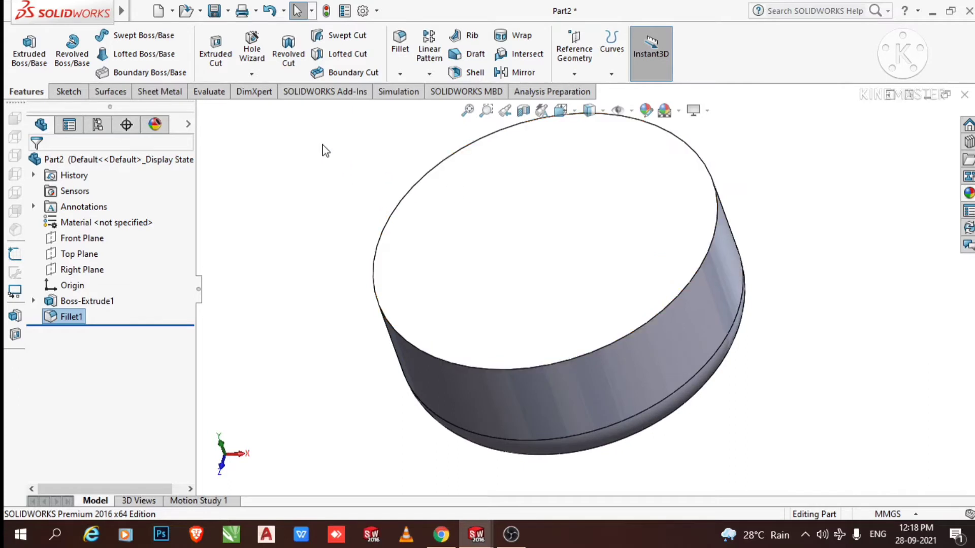
{"action": "left_click", "coordinate": [469, 75]}
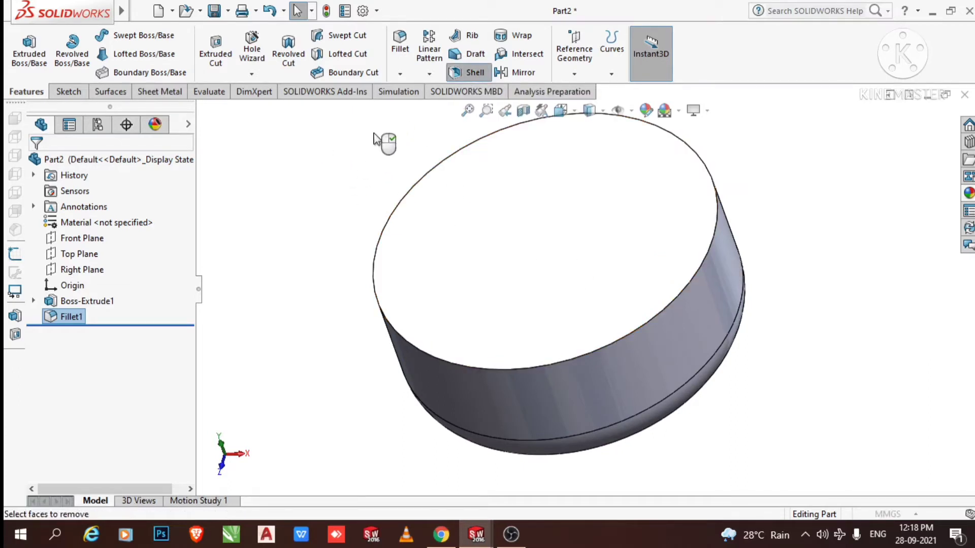
{"action": "left_click", "coordinate": [501, 226]}
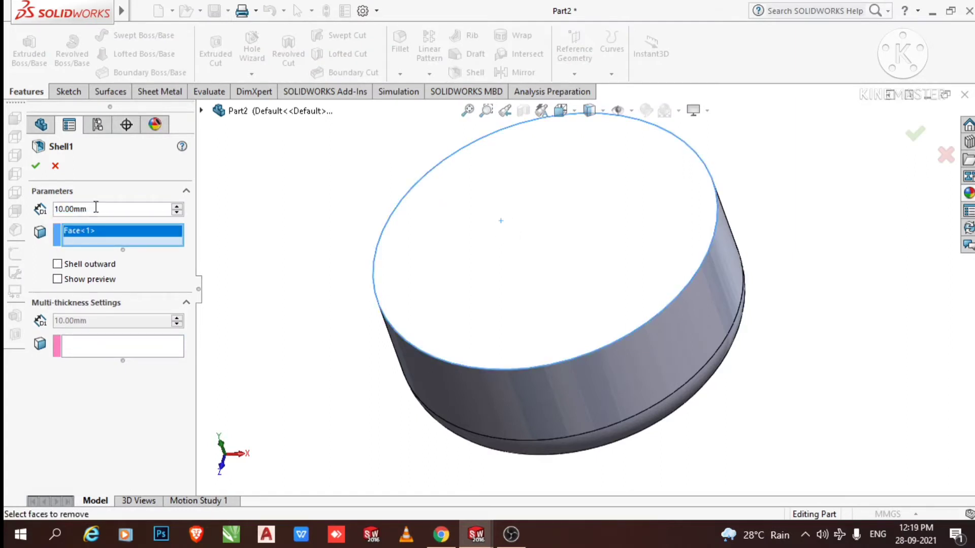
{"action": "left_click_drag", "start_coordinate": [95, 208], "coordinate": [43, 212]}
{"action": "type", "text": "3"}
{"action": "key", "text": "Return"}
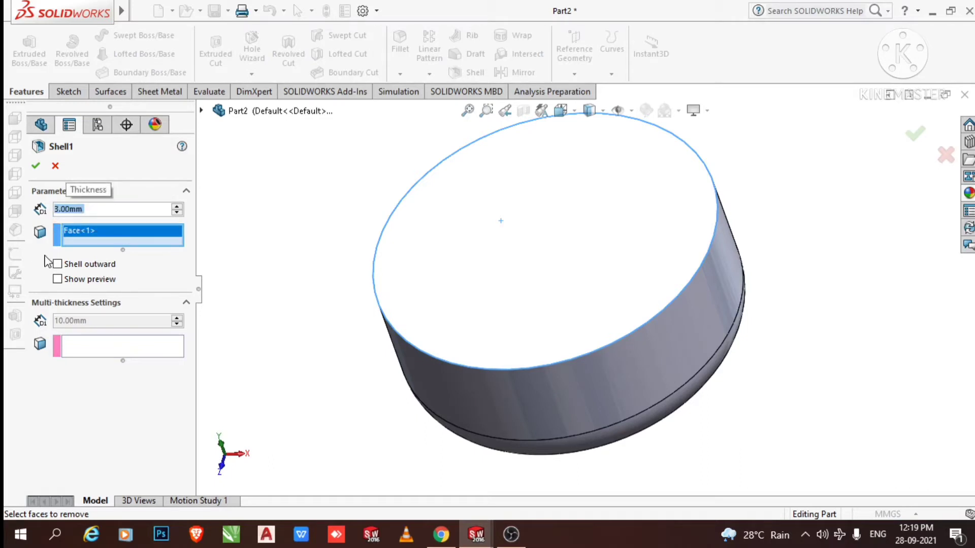
{"action": "left_click", "coordinate": [36, 167]}
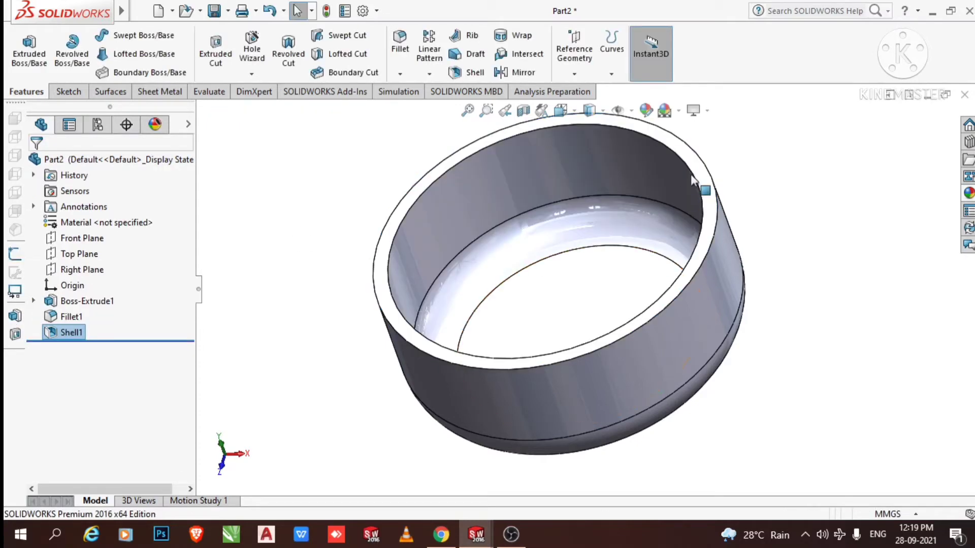
- Start a sketch on the flat circular face at the filleted end of the shell and view it face-on
{"action": "scroll", "coordinate": [696, 180], "scroll_direction": "down", "scroll_amount": 3}
{"action": "scroll", "coordinate": [681, 190], "scroll_direction": "up", "scroll_amount": 2}
{"action": "scroll", "coordinate": [602, 187], "scroll_direction": "down", "scroll_amount": 2}
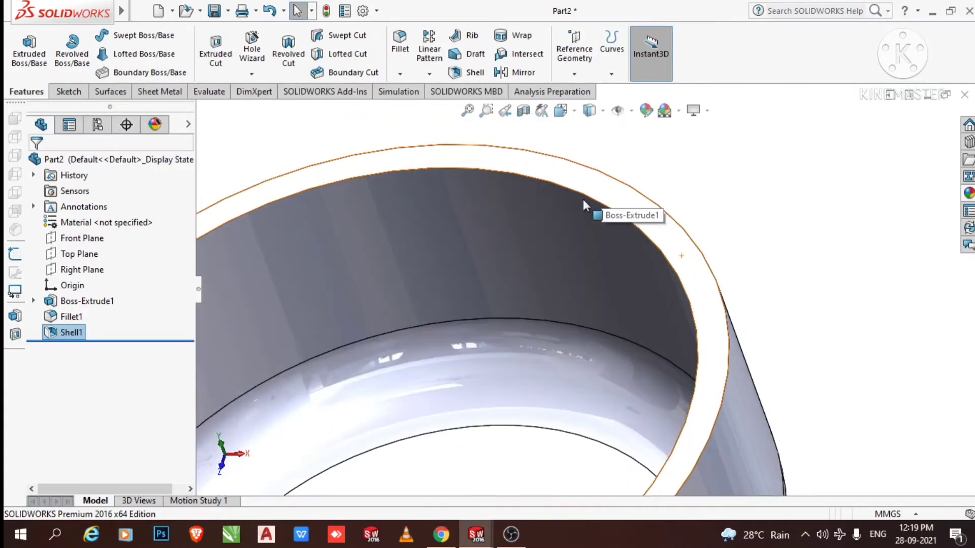
{"action": "scroll", "coordinate": [777, 272], "scroll_direction": "up", "scroll_amount": 3}
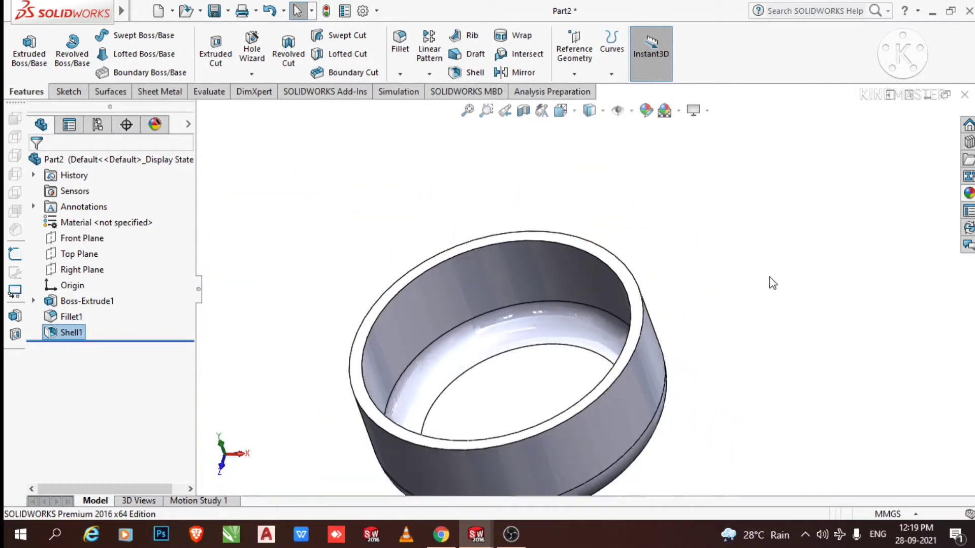
{"action": "middle_click_drag", "start_coordinate": [705, 352], "coordinate": [725, 355]}
{"action": "scroll", "coordinate": [666, 315], "scroll_direction": "down", "scroll_amount": 3}
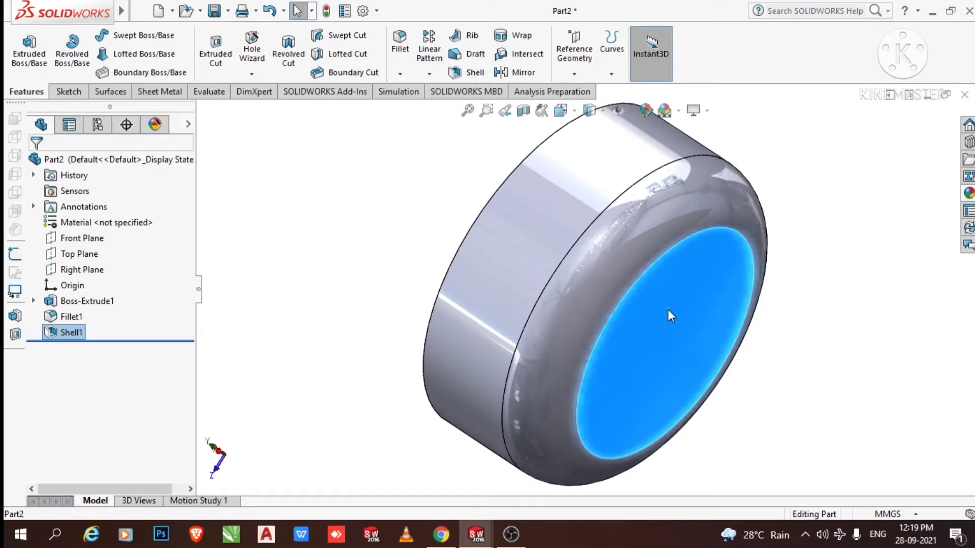
{"action": "right_click", "coordinate": [668, 309]}
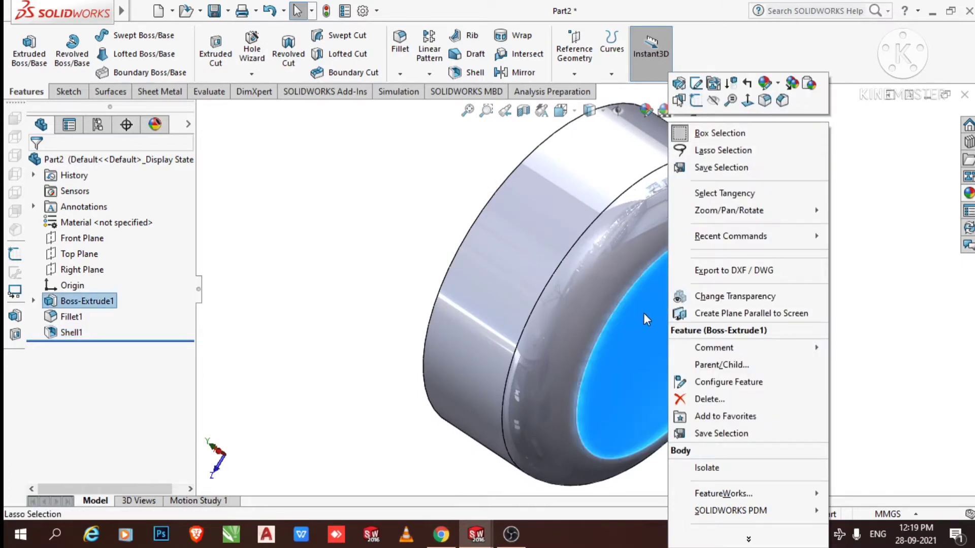
{"action": "left_click", "coordinate": [694, 102]}
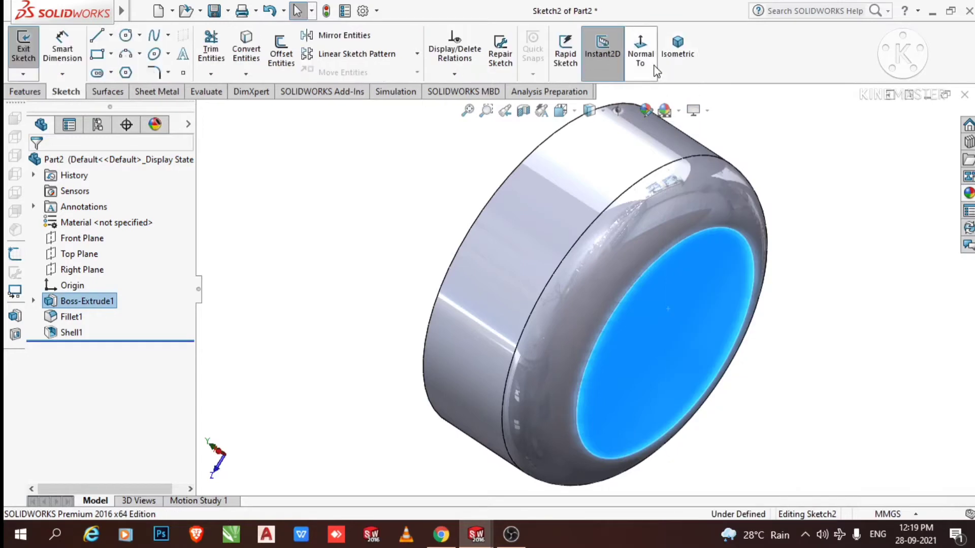
{"action": "left_click", "coordinate": [639, 57]}
{"action": "left_click", "coordinate": [844, 285]}
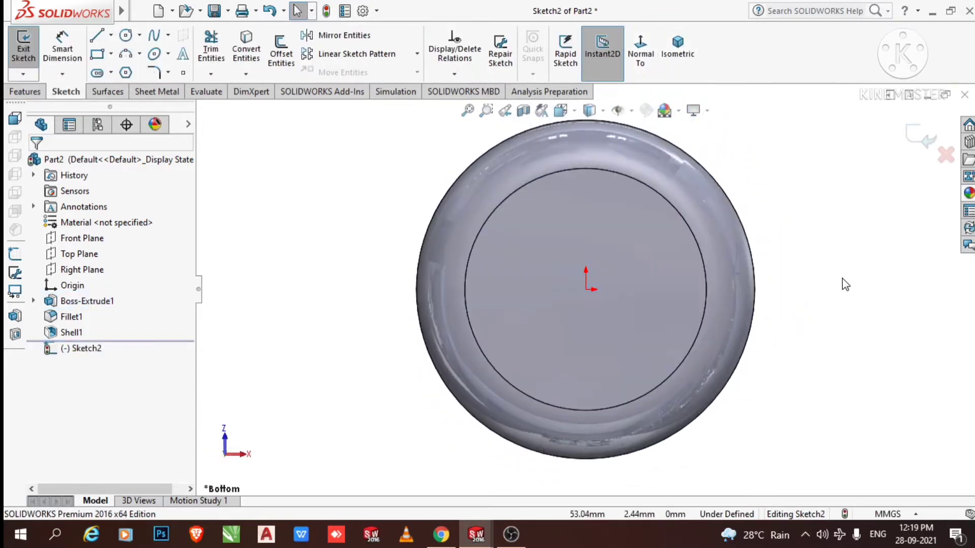
- Sketch a vertical centerpoint straight slot centred on the origin, about 39 mm between arc centres and about 3.25 mm wide
{"action": "scroll", "coordinate": [592, 272], "scroll_direction": "down", "scroll_amount": 2}
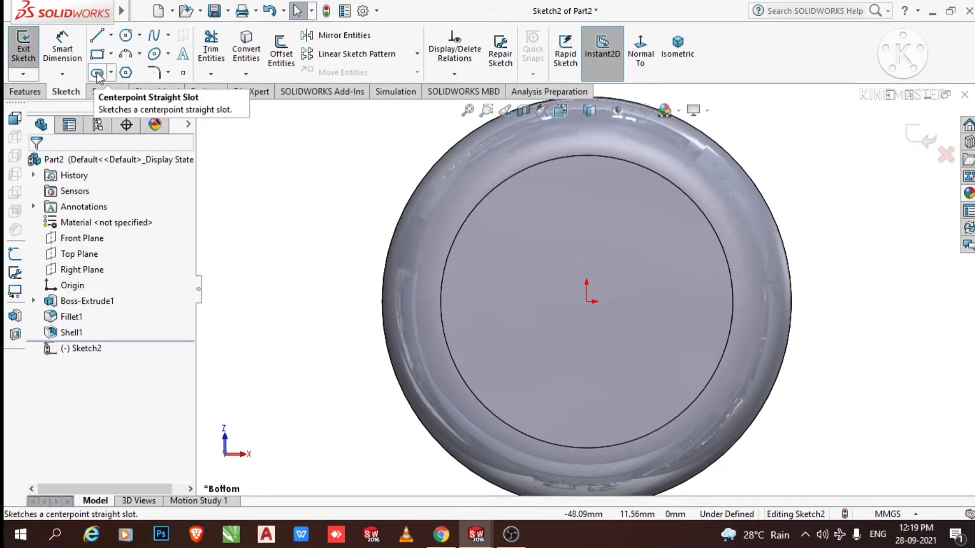
{"action": "left_click", "coordinate": [111, 73]}
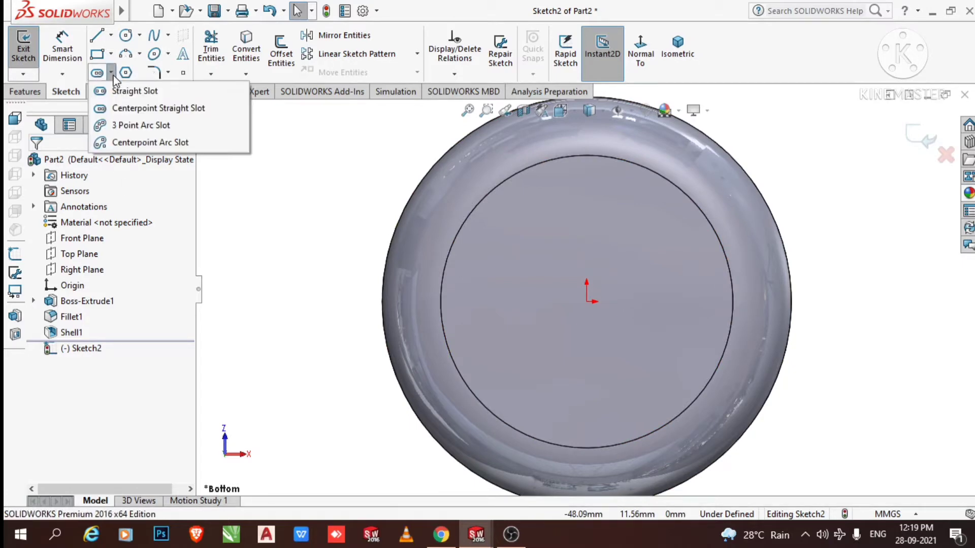
{"action": "left_click", "coordinate": [130, 110]}
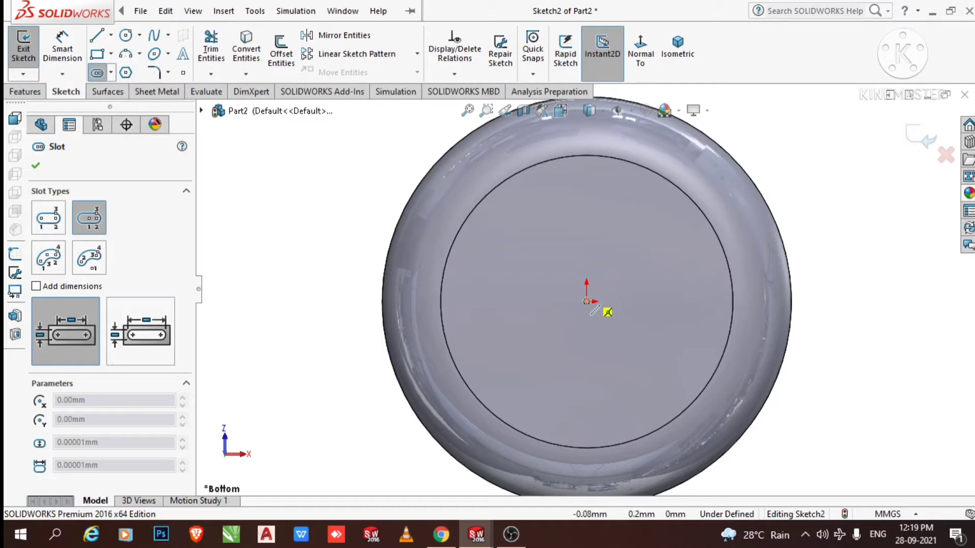
{"action": "left_click", "coordinate": [587, 187]}
{"action": "left_click", "coordinate": [599, 183]}
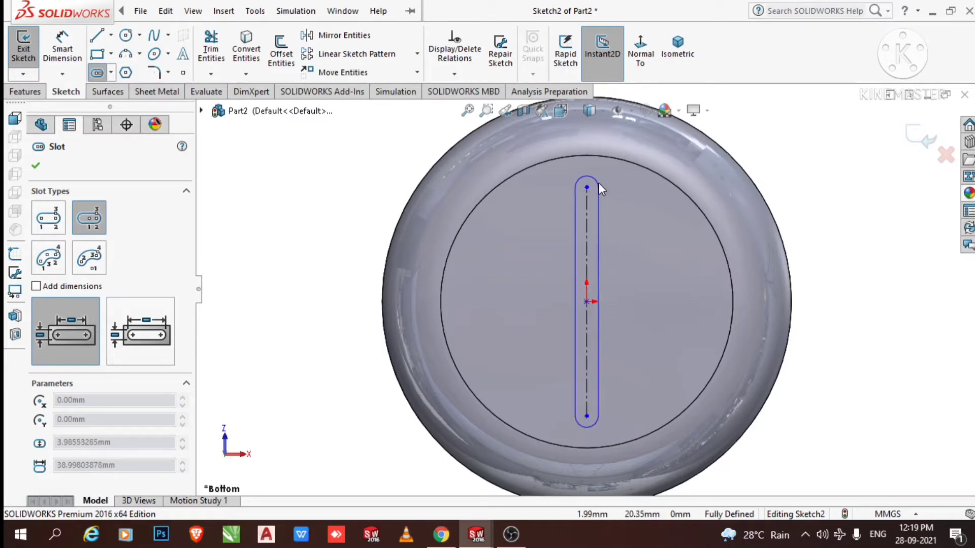
{"action": "left_click", "coordinate": [597, 186]}
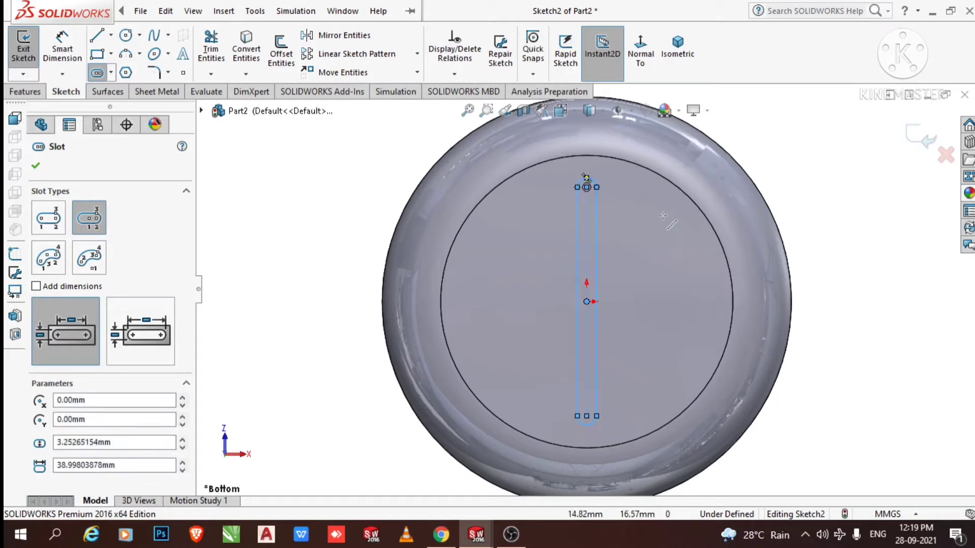
{"action": "key", "text": "Escape"}
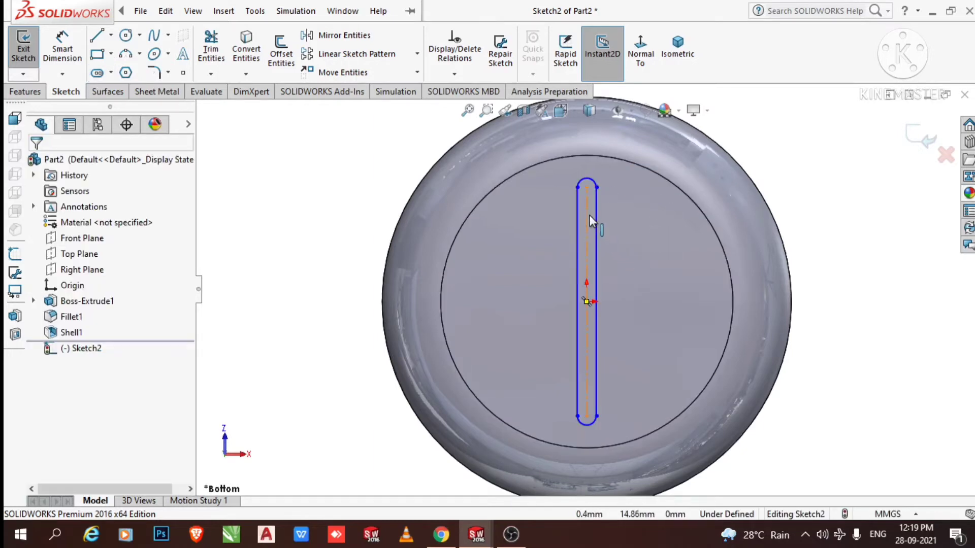
{"action": "left_click", "coordinate": [589, 216]}
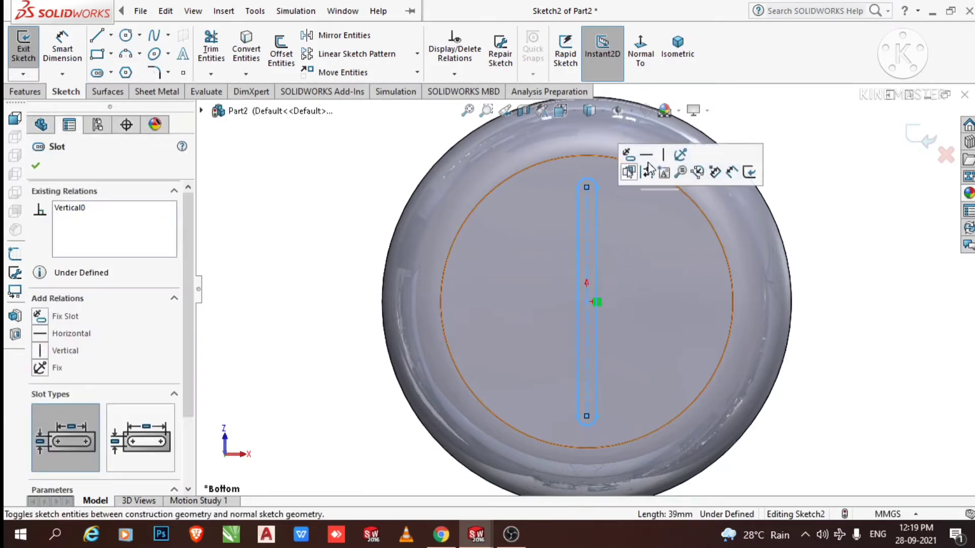
{"action": "key", "text": "Escape"}
{"action": "key", "text": "Escape"}
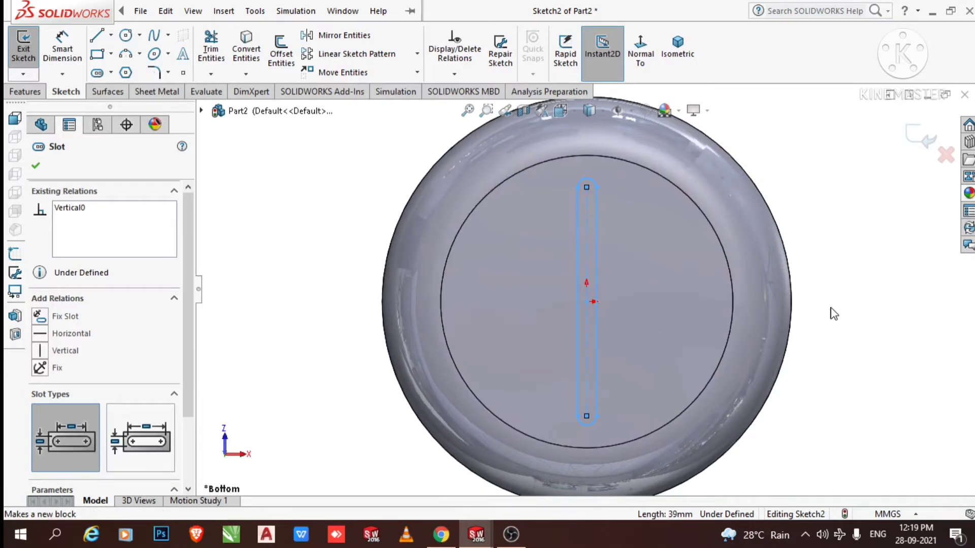
- Dimension the slot's centre-to-centre length and set it to 40 mm
{"action": "left_click", "coordinate": [62, 49]}
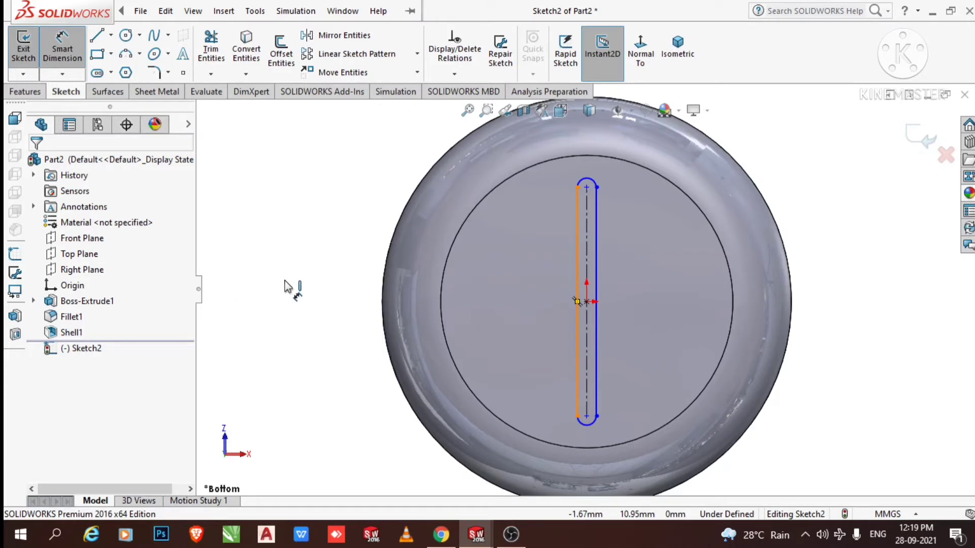
{"action": "left_click", "coordinate": [299, 290]}
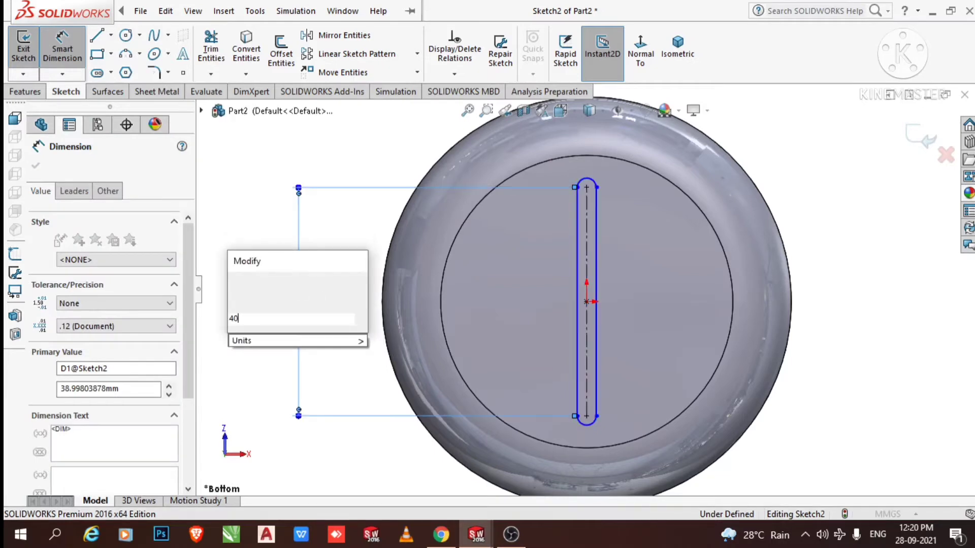
{"action": "key", "text": "Return"}
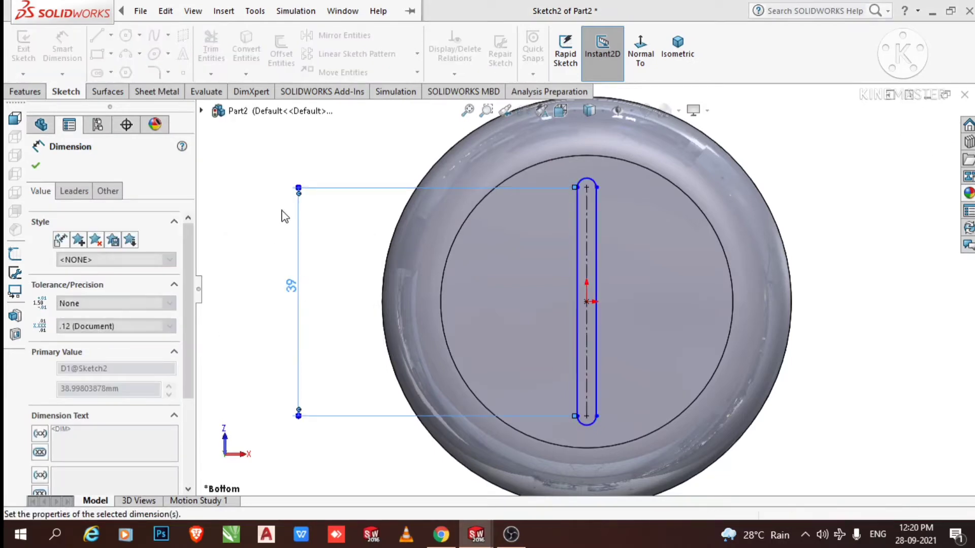
{"action": "left_click", "coordinate": [265, 202]}
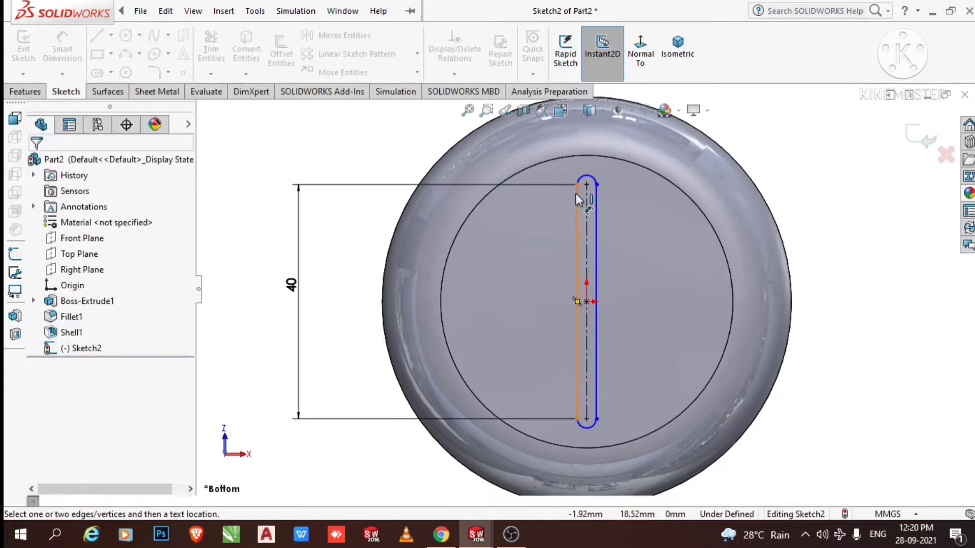
{"action": "key", "text": "Escape"}
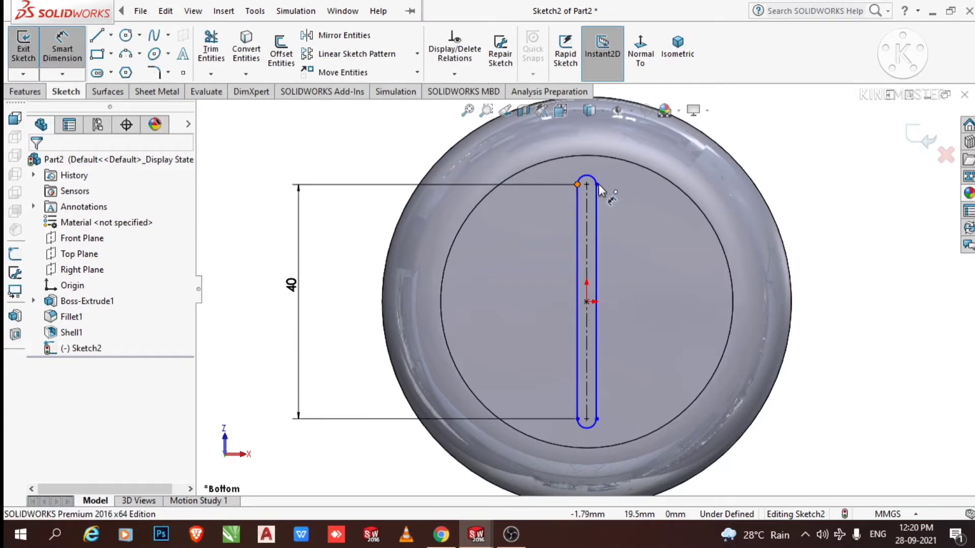
- Dimension the slot's width between its two long sides and set it to 2 mm
{"action": "left_click", "coordinate": [598, 187]}
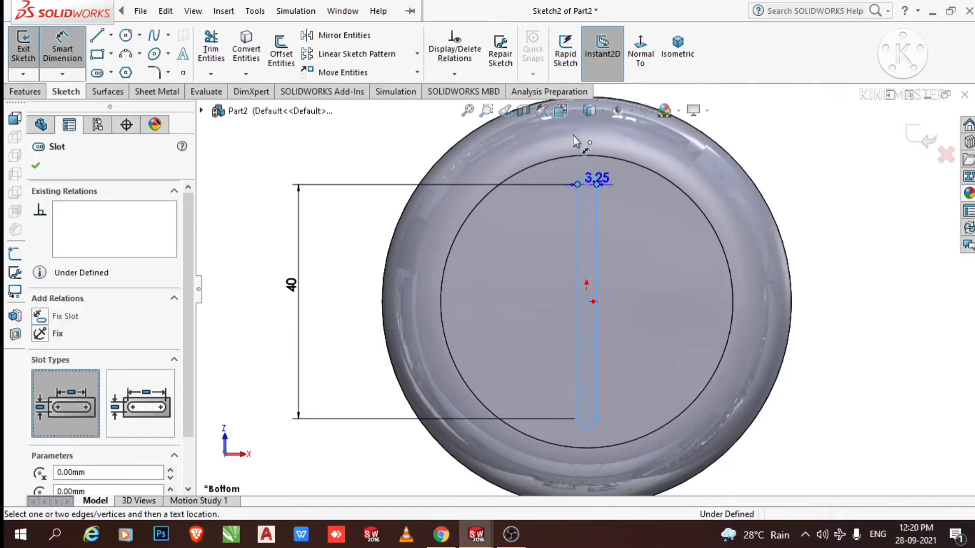
{"action": "left_click", "coordinate": [549, 136]}
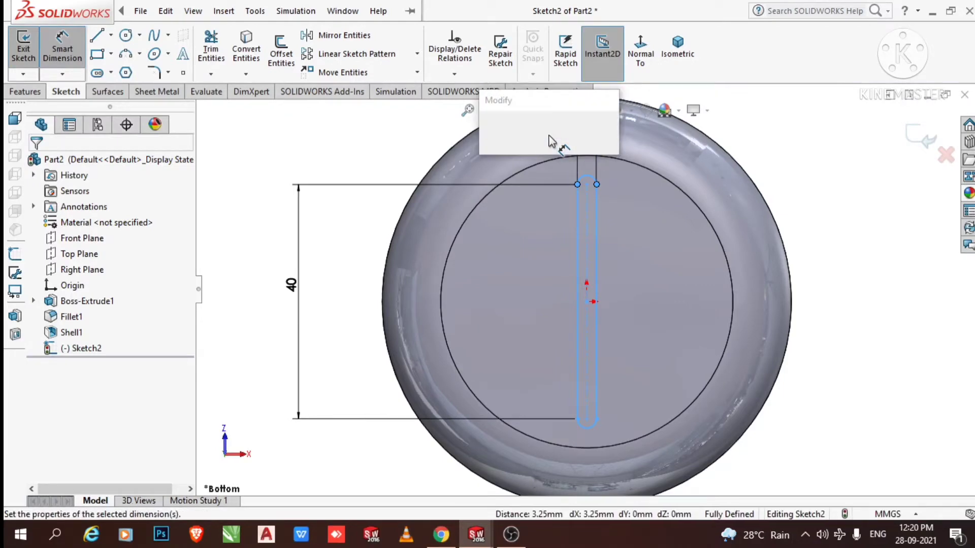
{"action": "type", "text": "2"}
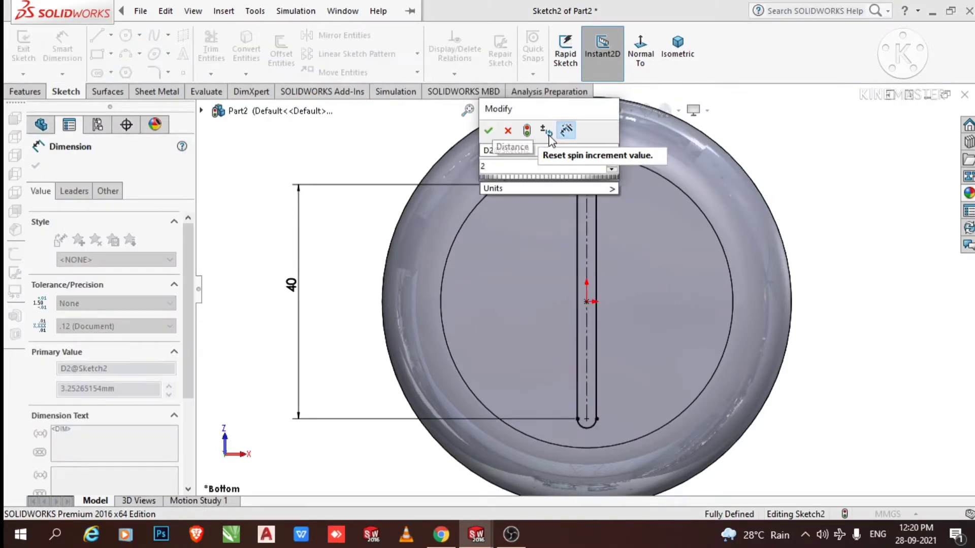
{"action": "key", "text": "Escape"}
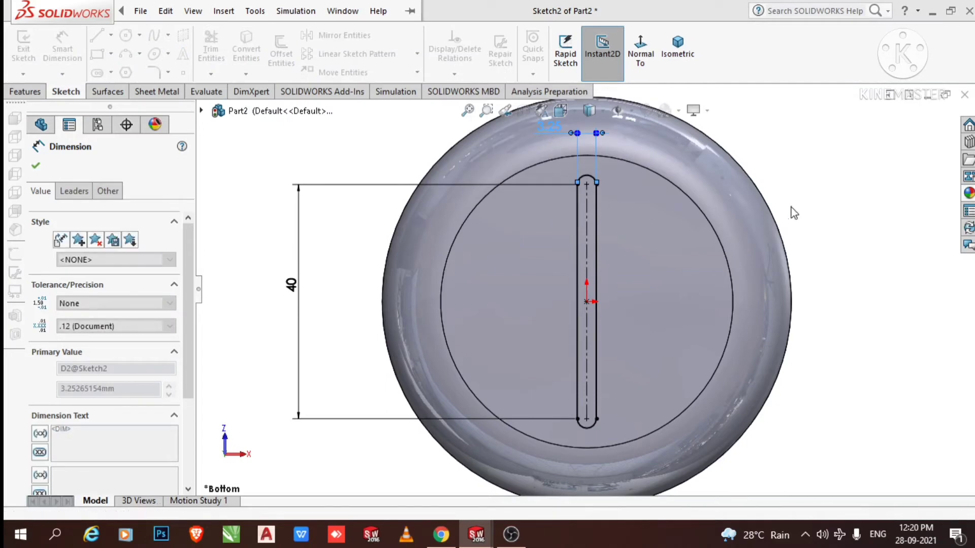
{"action": "left_click", "coordinate": [856, 218]}
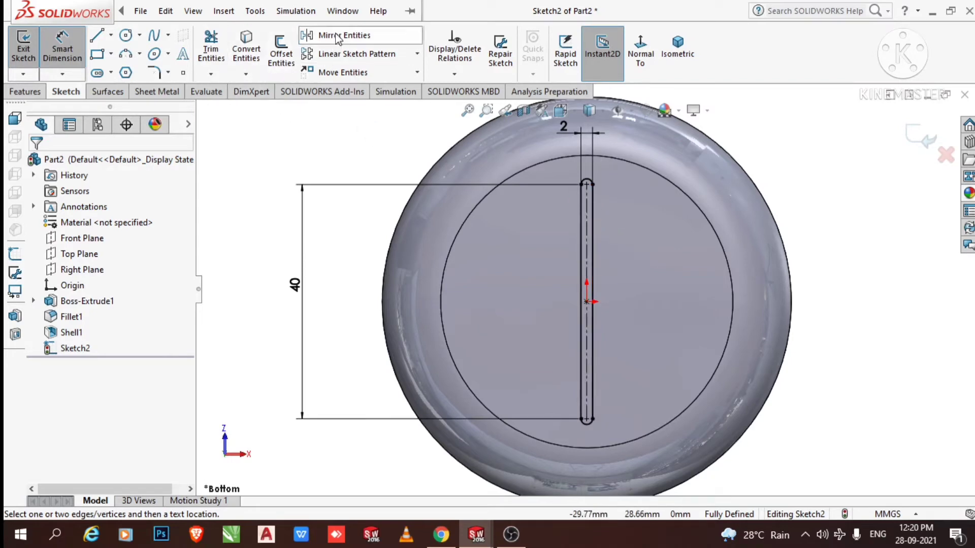
- Create a linear sketch pattern of the slot along the X-axis with 6 mm spacing and 4 instances
{"action": "left_click", "coordinate": [339, 55]}
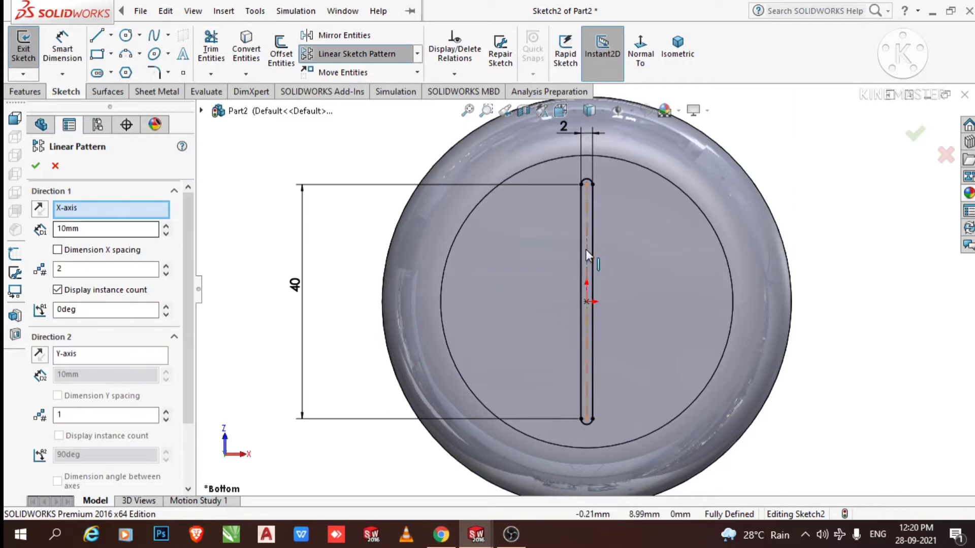
{"action": "scroll", "coordinate": [188, 385], "scroll_direction": "down", "scroll_amount": 3}
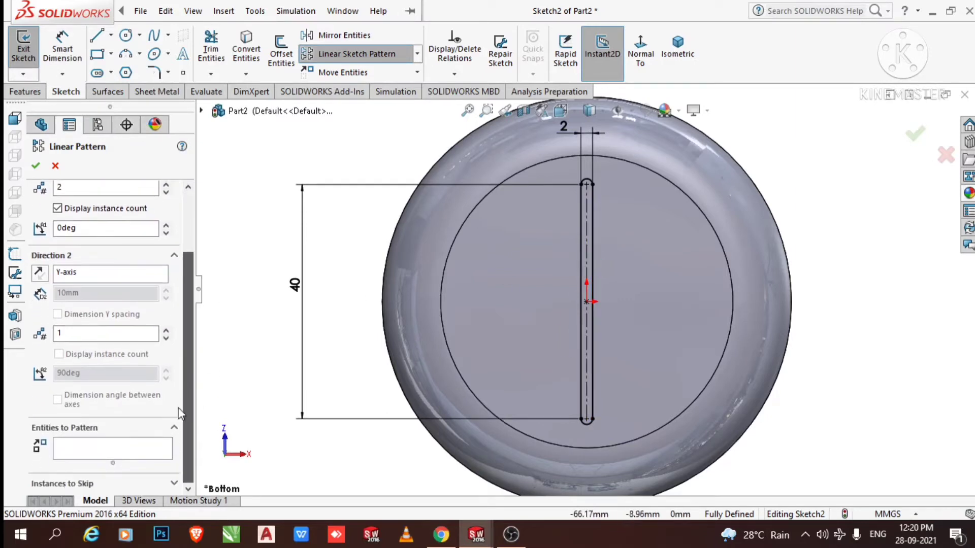
{"action": "left_click", "coordinate": [80, 452]}
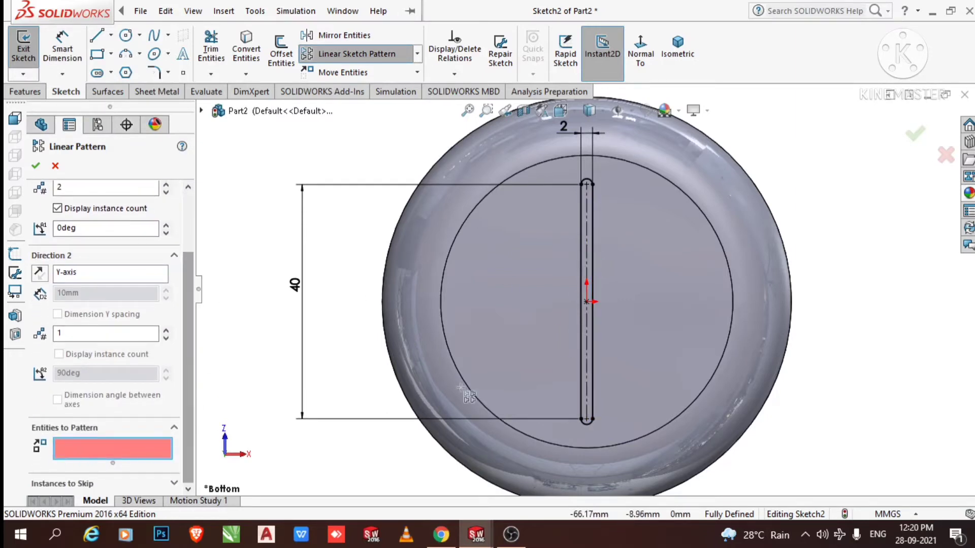
{"action": "left_click", "coordinate": [592, 246]}
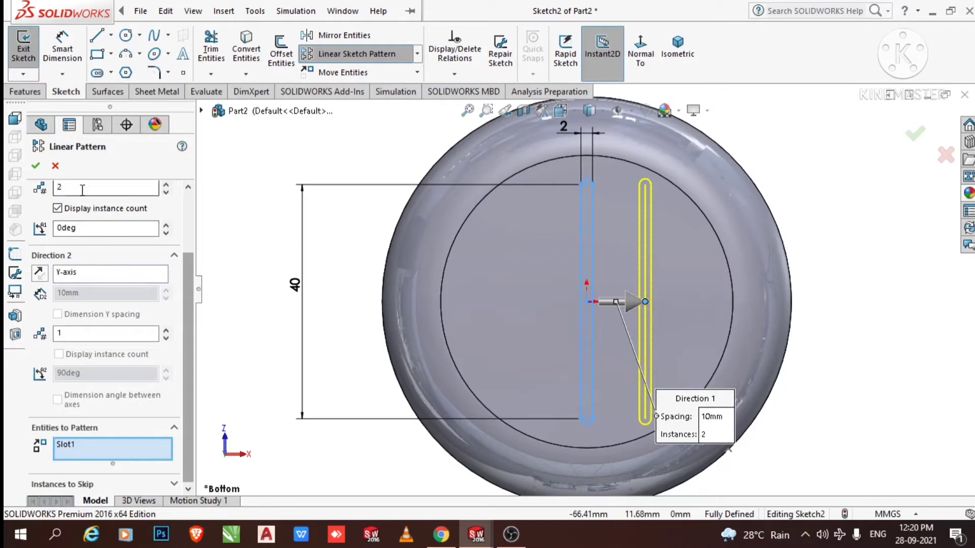
{"action": "scroll", "coordinate": [109, 247], "scroll_direction": "up", "scroll_amount": 3}
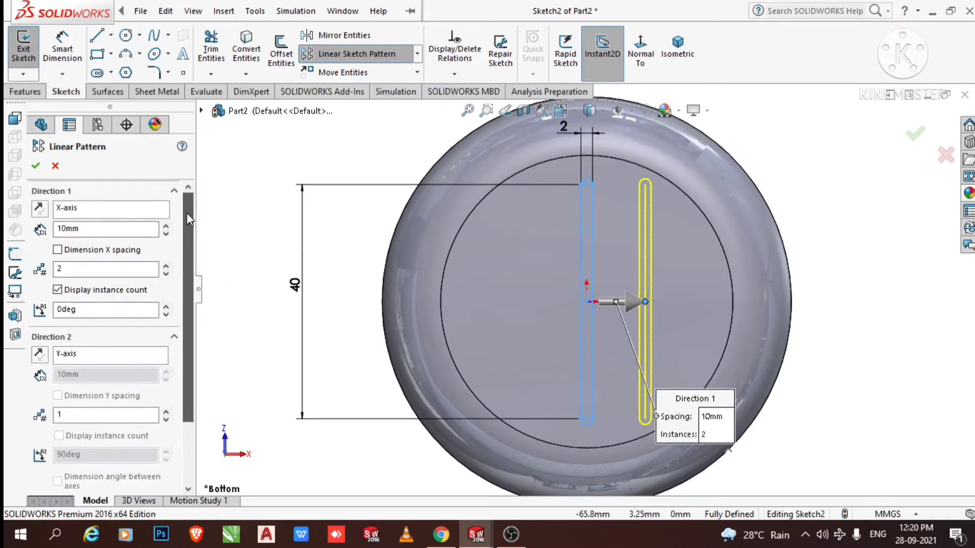
{"action": "left_click", "coordinate": [98, 231]}
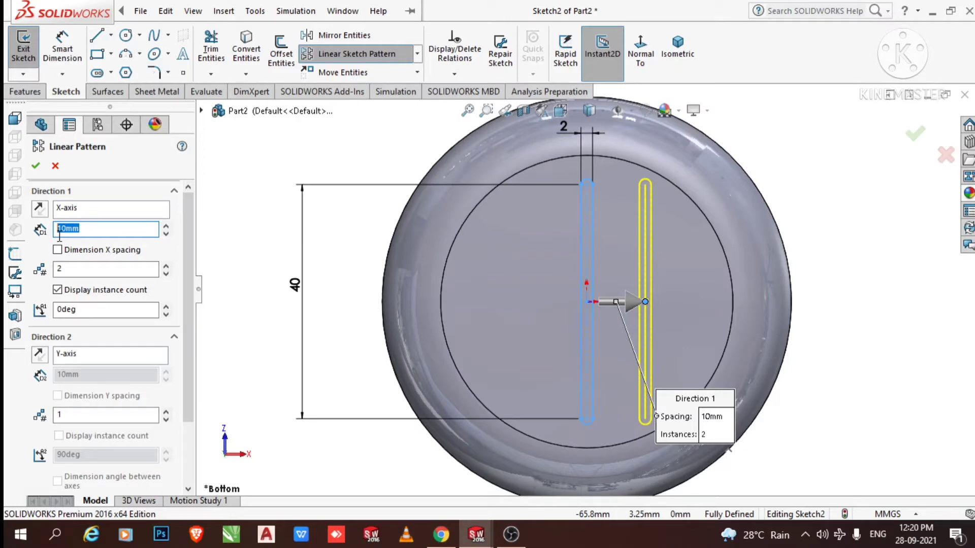
{"action": "type", "text": "6"}
{"action": "key", "text": "Return"}
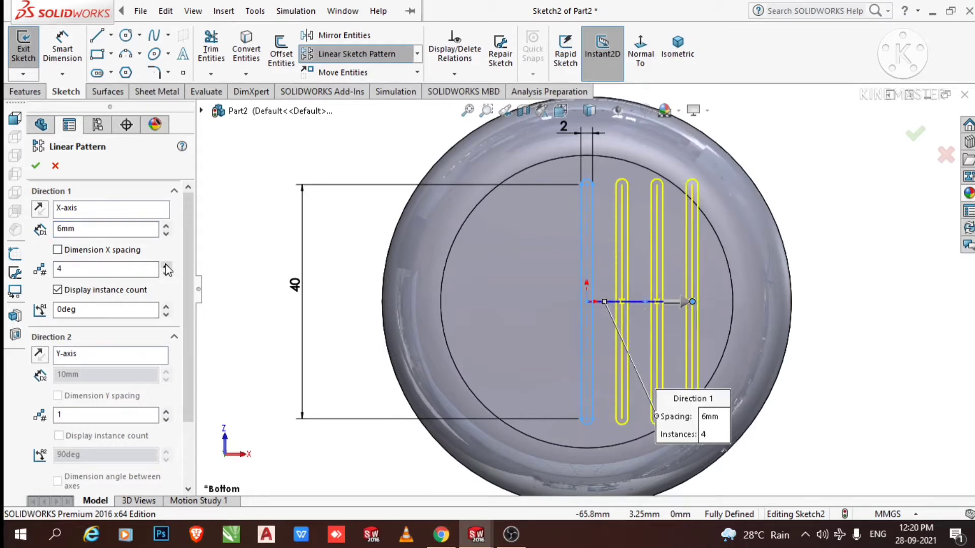
{"action": "left_click", "coordinate": [37, 166]}
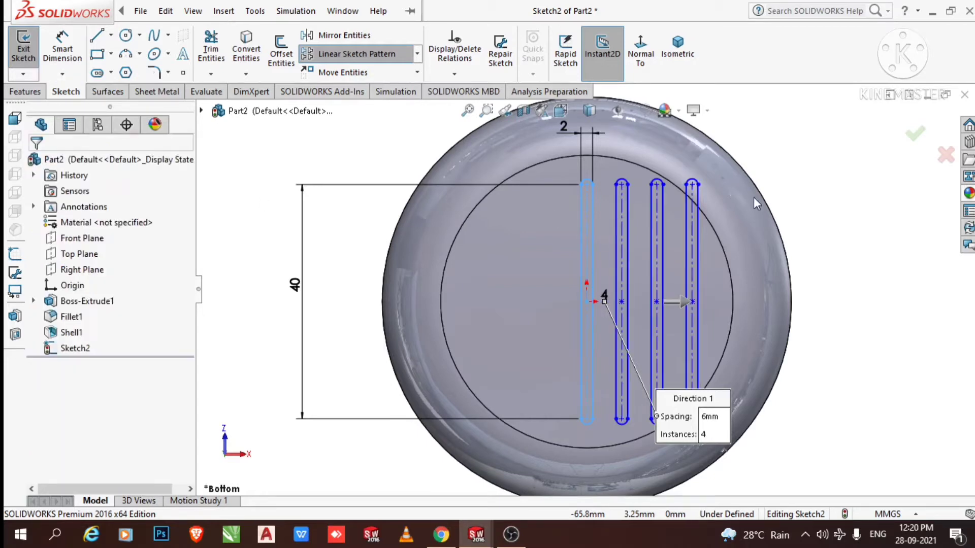
- Create a second linear sketch pattern of the centre slot in the reversed X direction with 6 mm spacing and 4 instances
{"action": "left_click", "coordinate": [335, 57]}
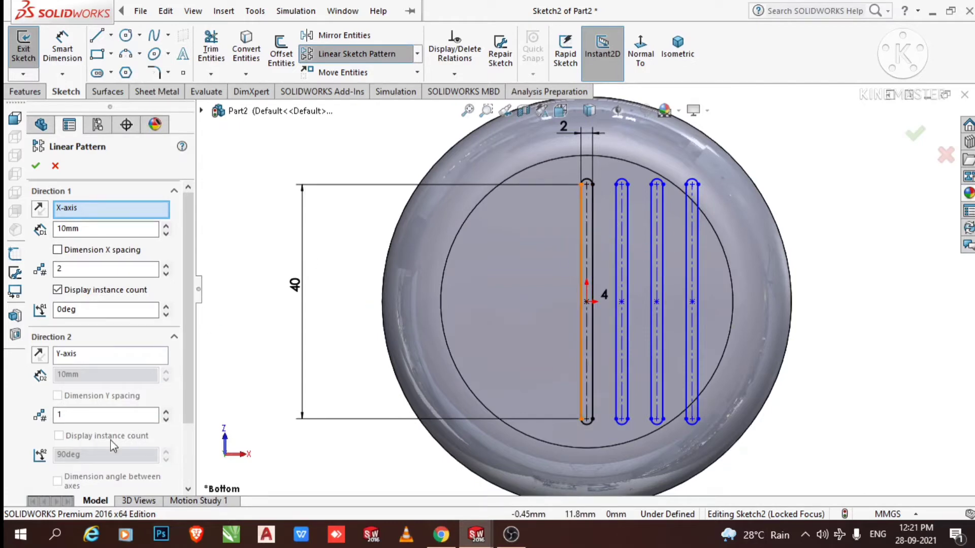
{"action": "scroll", "coordinate": [189, 339], "scroll_direction": "down", "scroll_amount": 3}
{"action": "left_click", "coordinate": [90, 456]}
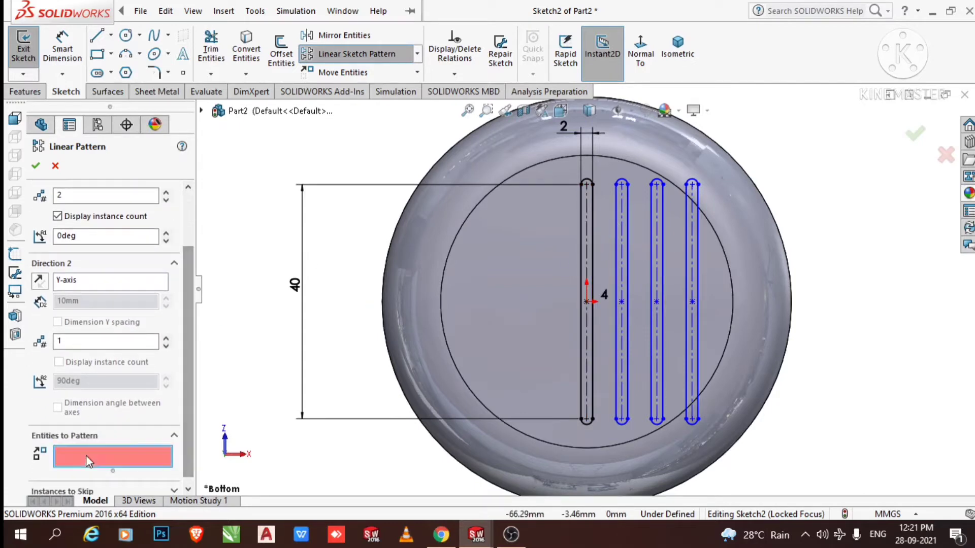
{"action": "left_click", "coordinate": [581, 215]}
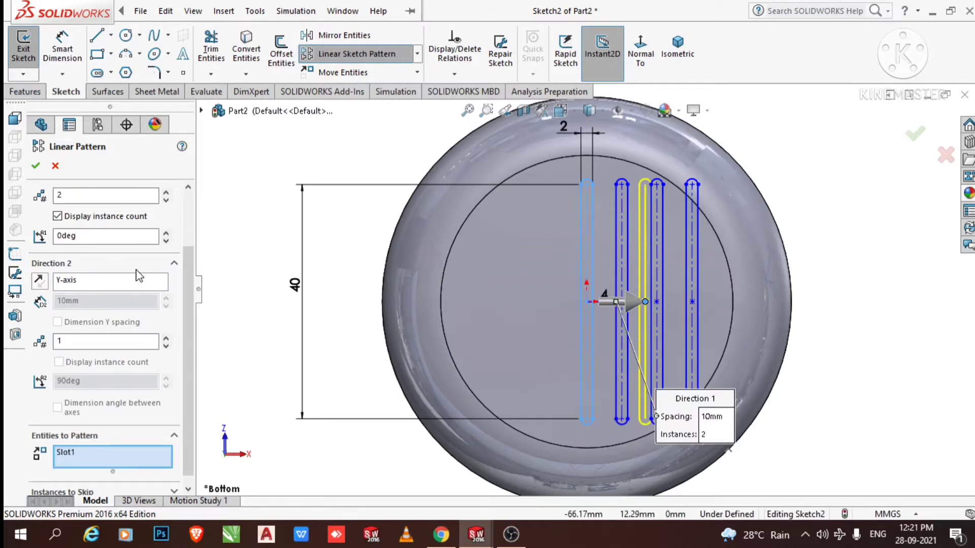
{"action": "scroll", "coordinate": [185, 255], "scroll_direction": "up", "scroll_amount": 3}
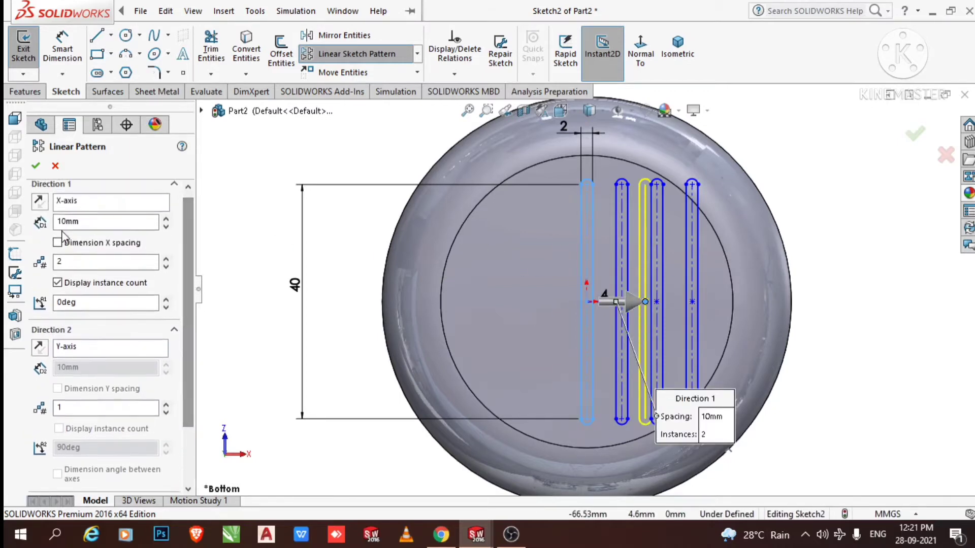
{"action": "left_click", "coordinate": [607, 303]}
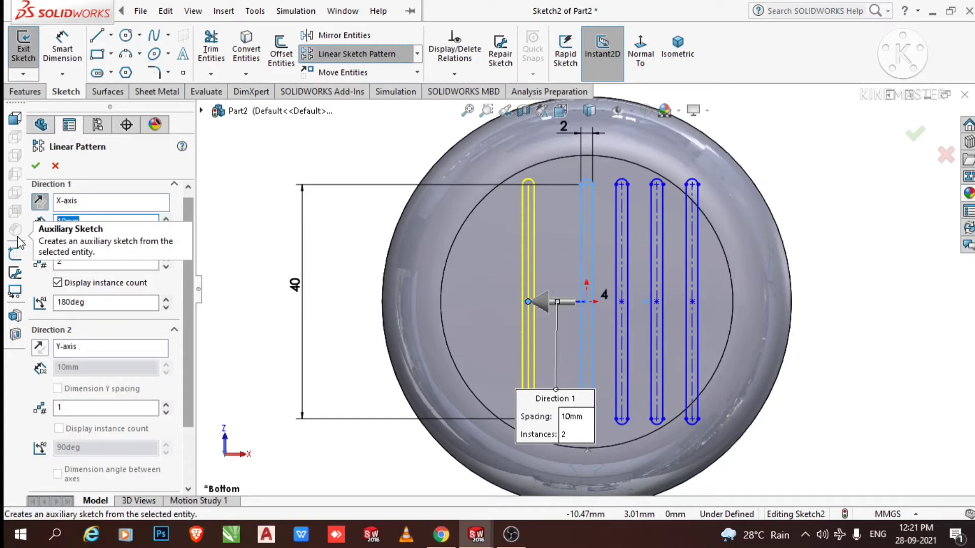
{"action": "key", "text": "Return"}
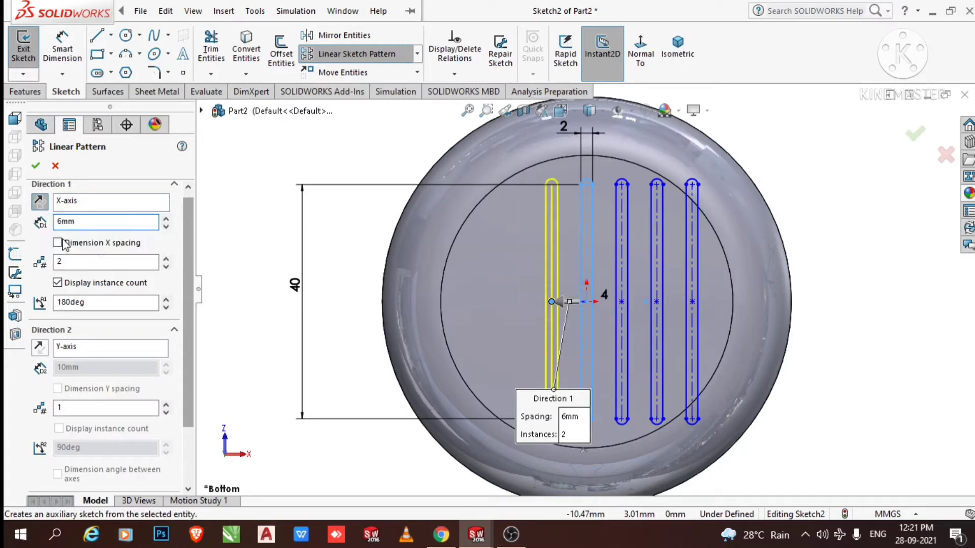
{"action": "left_click", "coordinate": [166, 259]}
{"action": "left_click", "coordinate": [166, 259]}
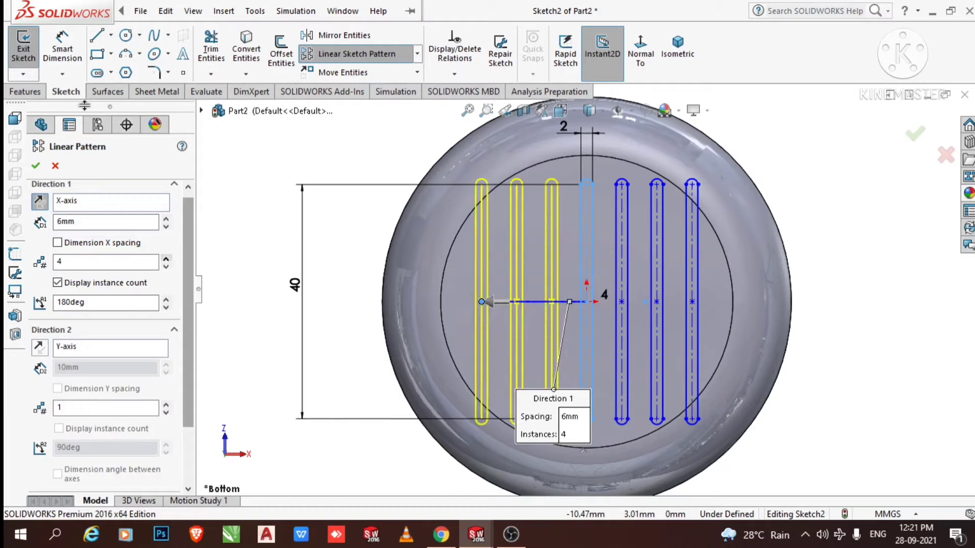
{"action": "left_click", "coordinate": [34, 170]}
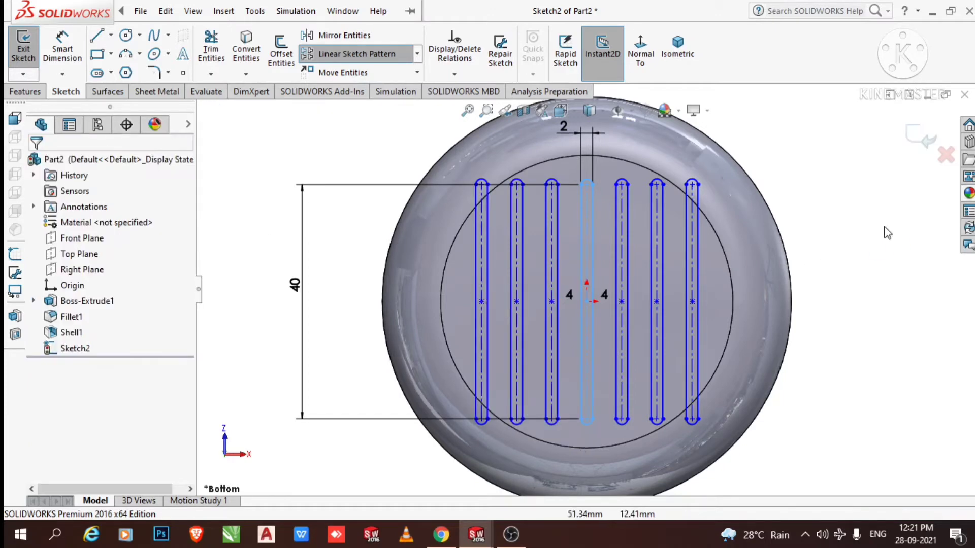
- Cut-extrude all the slots through the cover's flat face with the Up To Next end condition
{"action": "key", "text": "f"}
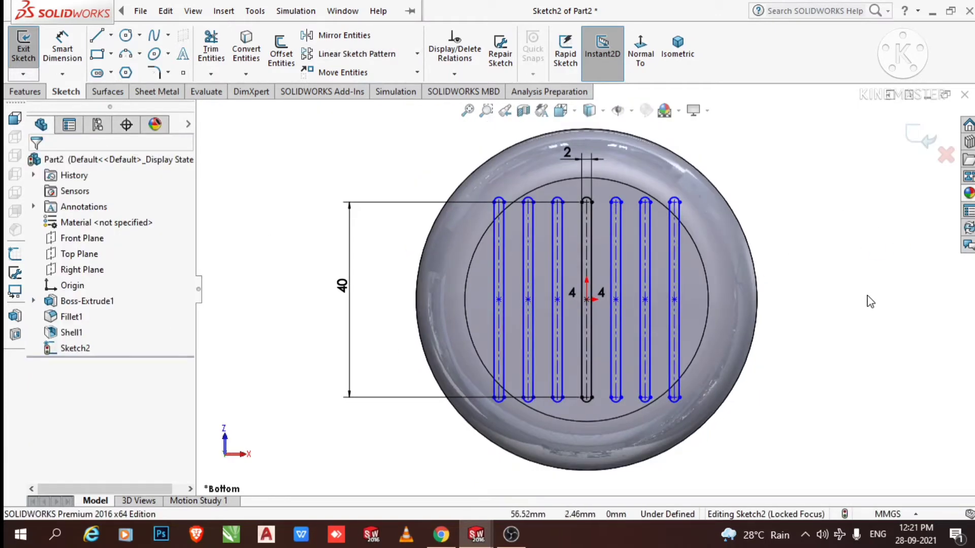
{"action": "middle_click_drag", "start_coordinate": [856, 303], "coordinate": [902, 365]}
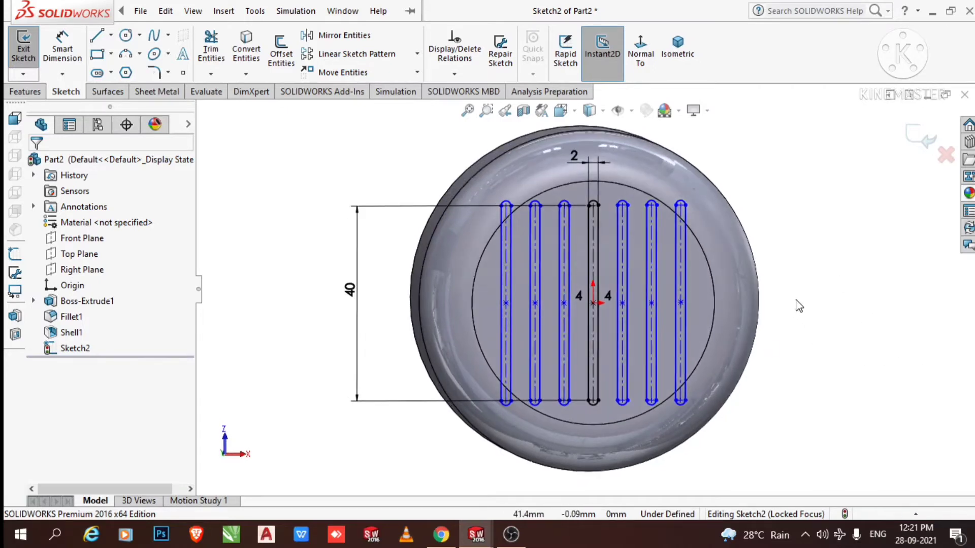
{"action": "middle_click_drag", "start_coordinate": [798, 306], "coordinate": [897, 409]}
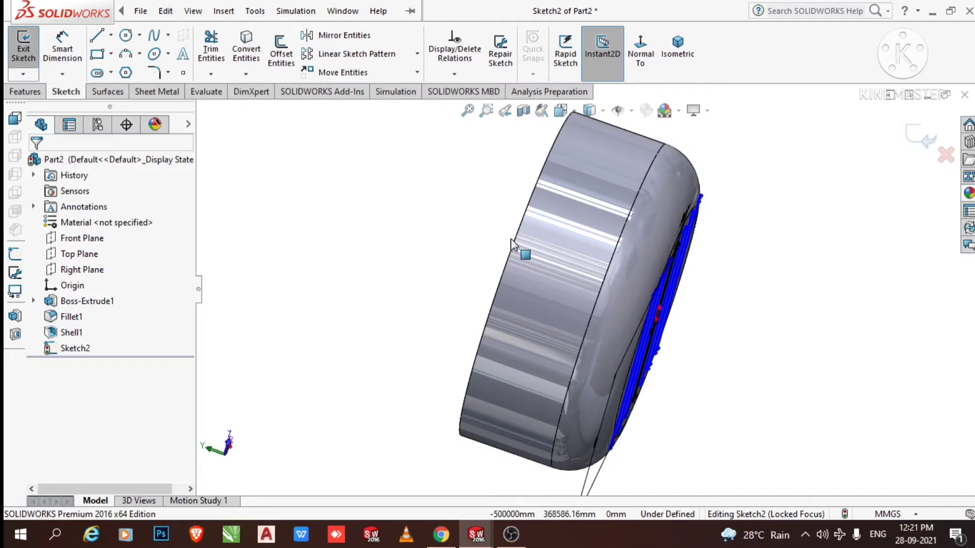
{"action": "middle_click_drag", "start_coordinate": [443, 209], "coordinate": [14, 200]}
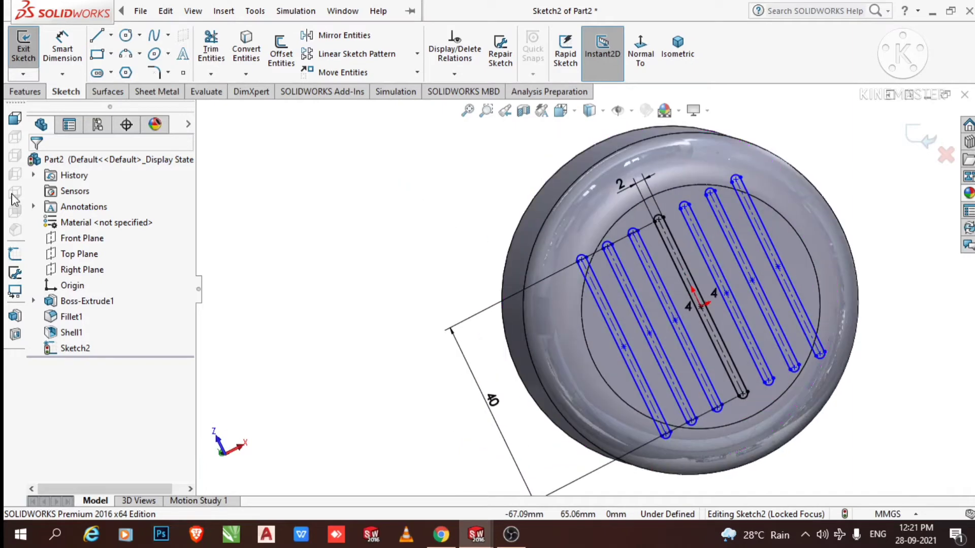
{"action": "left_click", "coordinate": [25, 93]}
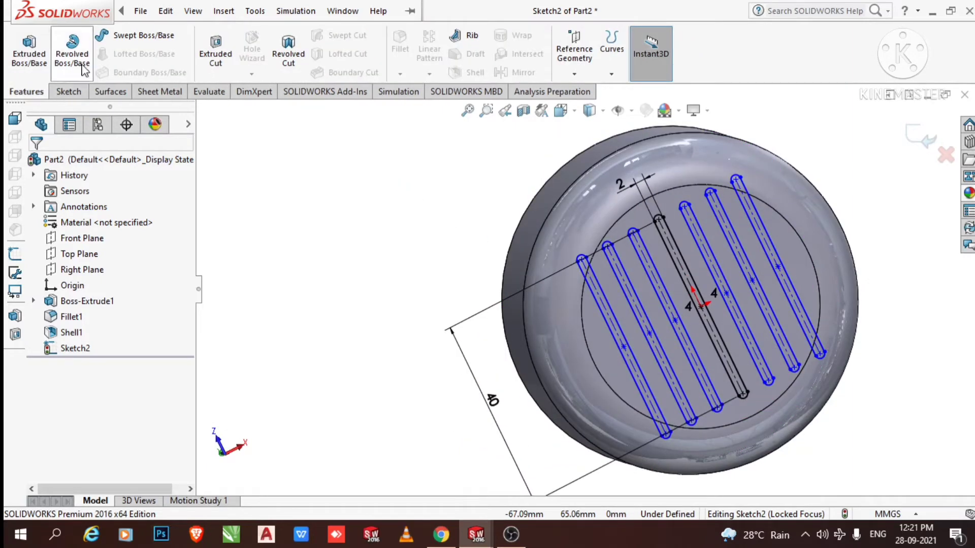
{"action": "left_click", "coordinate": [228, 64]}
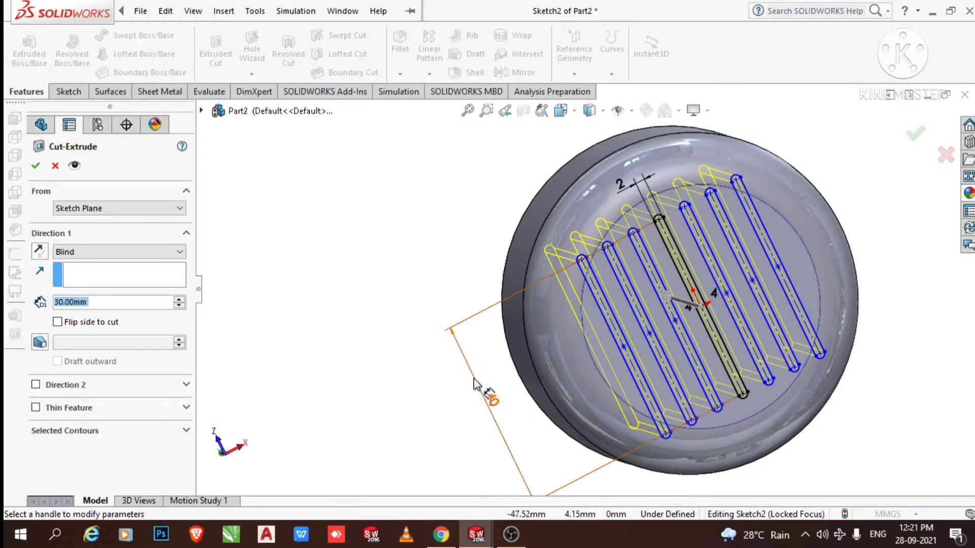
{"action": "left_click", "coordinate": [114, 256]}
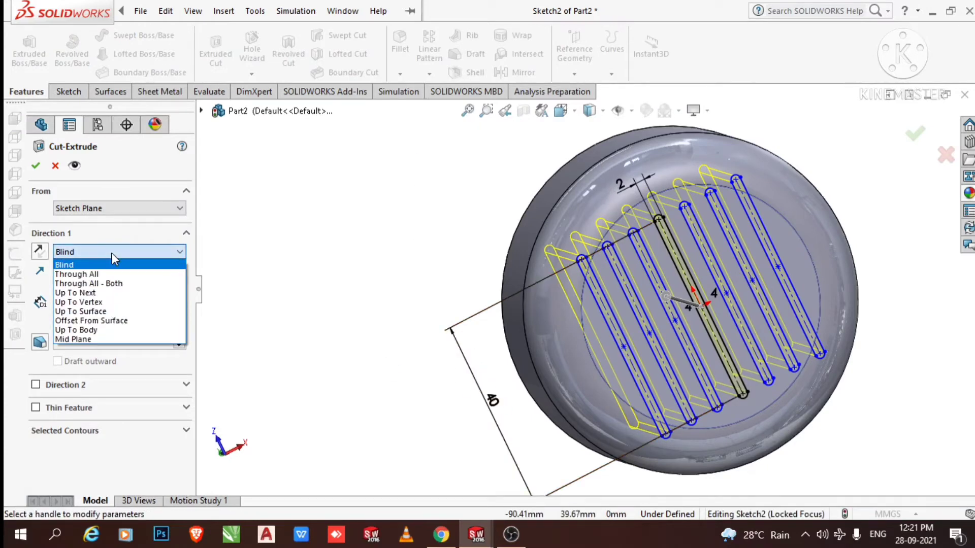
{"action": "left_click", "coordinate": [93, 293]}
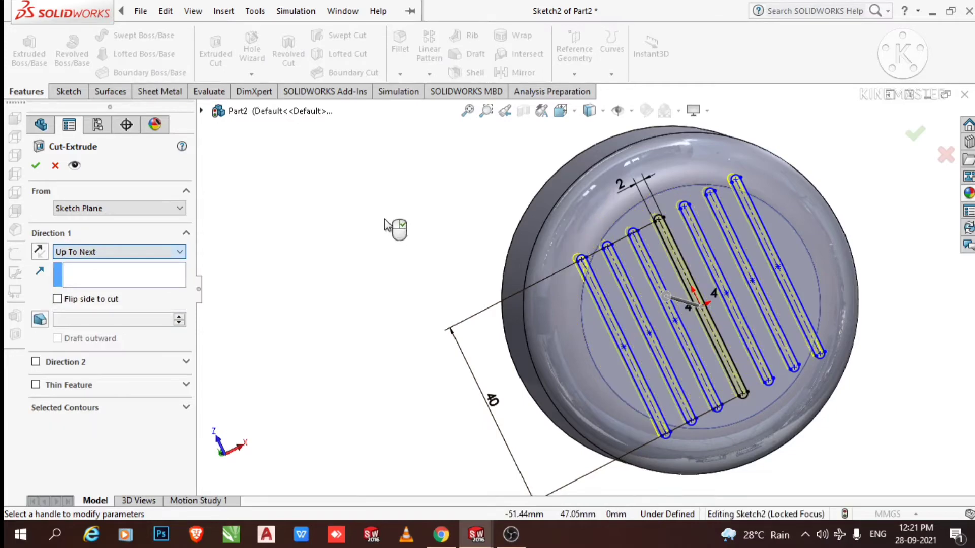
{"action": "middle_click_drag", "start_coordinate": [486, 382], "coordinate": [538, 275]}
{"action": "scroll", "coordinate": [448, 197], "scroll_direction": "down", "scroll_amount": 3}
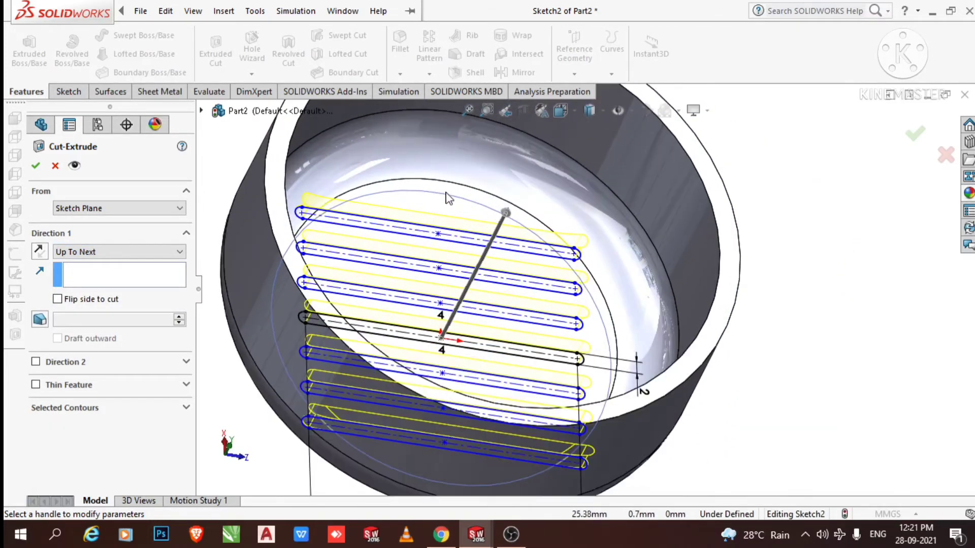
{"action": "left_click", "coordinate": [34, 167]}
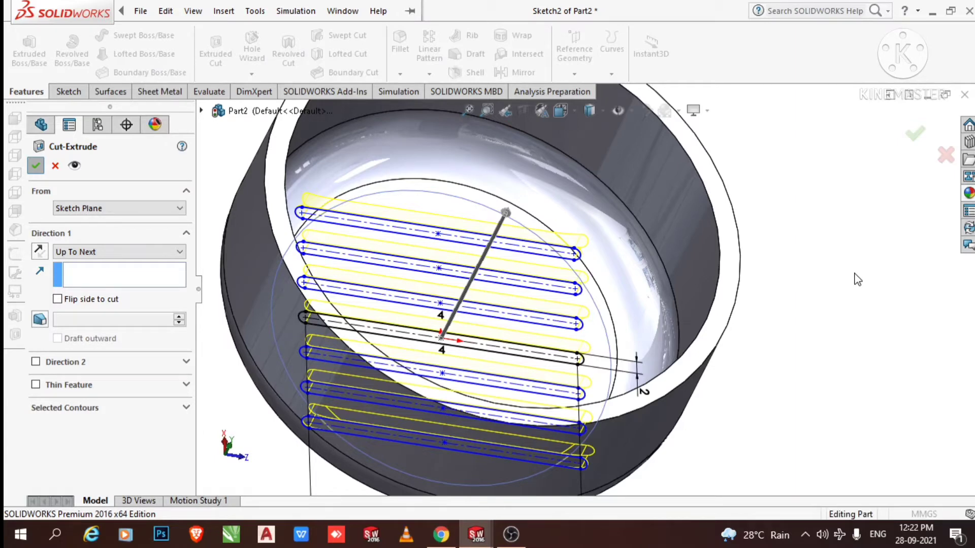
{"action": "scroll", "coordinate": [857, 279], "scroll_direction": "up", "scroll_amount": 3}
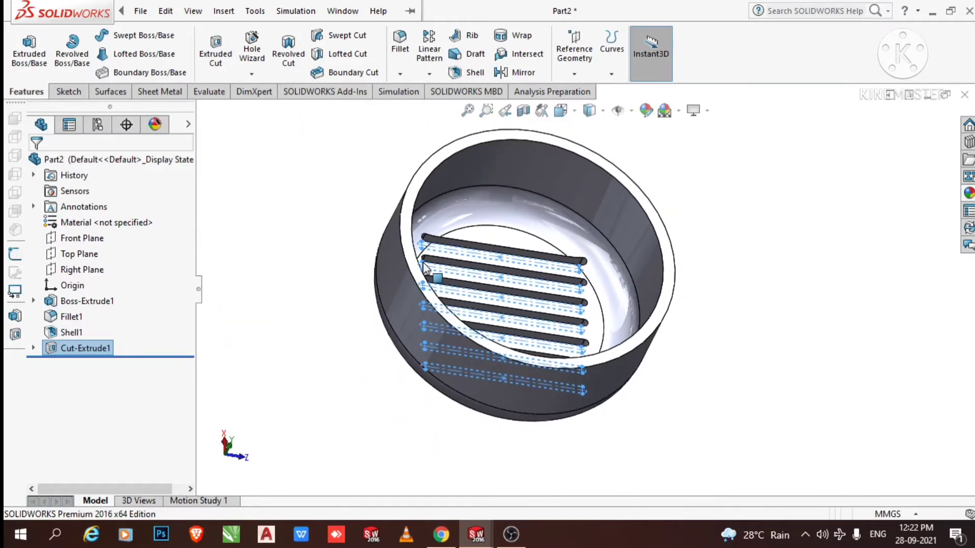
{"action": "scroll", "coordinate": [424, 267], "scroll_direction": "down", "scroll_amount": 2}
{"action": "left_click", "coordinate": [285, 232]}
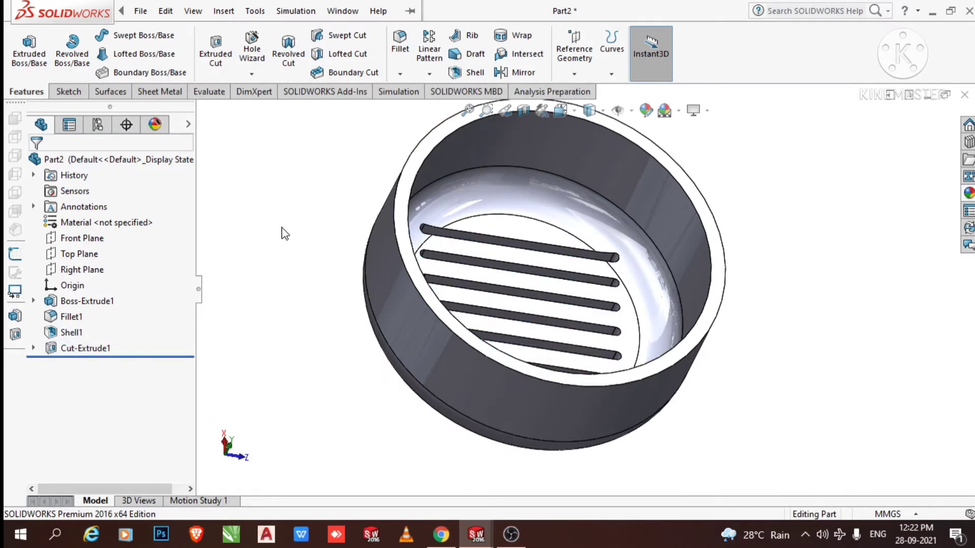
- Start a new sketch on the annular rim face at the cover's open end, viewed normal to it
{"action": "scroll", "coordinate": [367, 237], "scroll_direction": "up", "scroll_amount": 1}
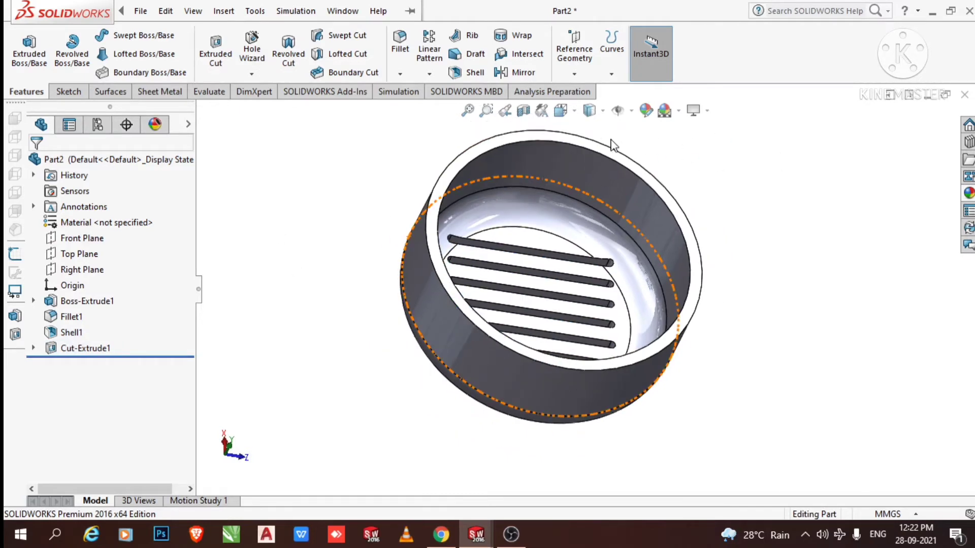
{"action": "scroll", "coordinate": [610, 143], "scroll_direction": "down", "scroll_amount": 1}
{"action": "left_click", "coordinate": [553, 145]}
{"action": "right_click", "coordinate": [553, 145]}
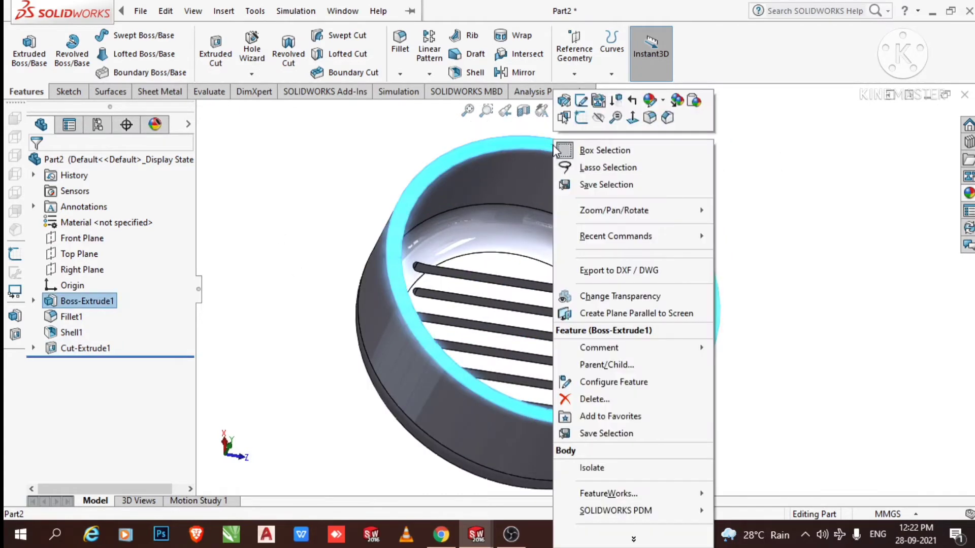
{"action": "left_click", "coordinate": [582, 118]}
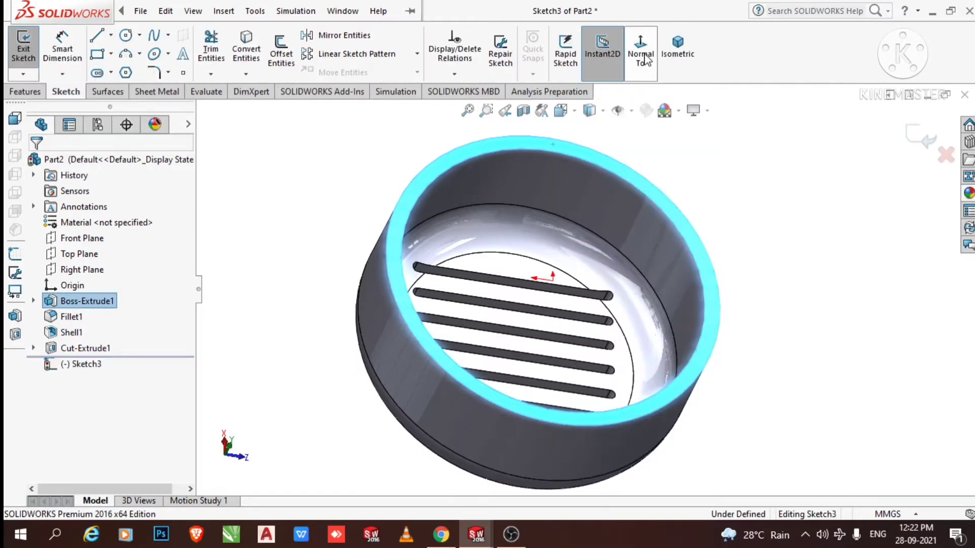
{"action": "left_click", "coordinate": [641, 54]}
{"action": "left_click", "coordinate": [822, 254]}
{"action": "scroll", "coordinate": [825, 247], "scroll_direction": "up", "scroll_amount": 2}
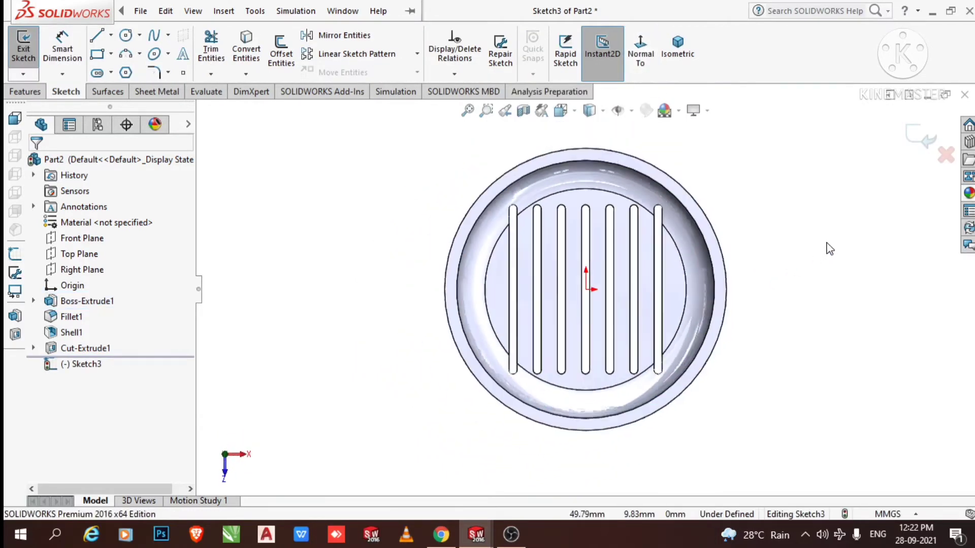
{"action": "scroll", "coordinate": [589, 218], "scroll_direction": "down", "scroll_amount": 1}
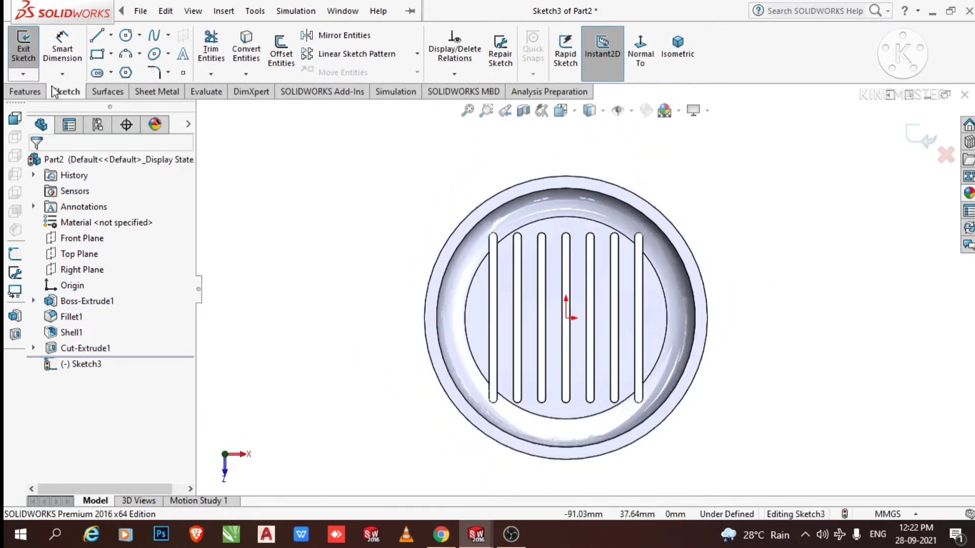
- Sketch a vertical centerline about 44.5 mm long from the origin up past the outer rim
{"action": "left_click", "coordinate": [112, 40]}
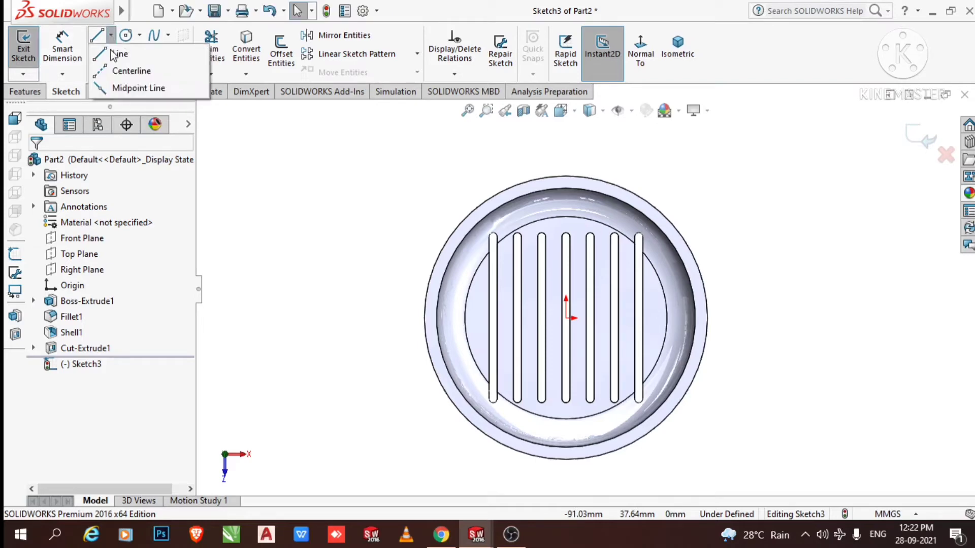
{"action": "left_click", "coordinate": [109, 73]}
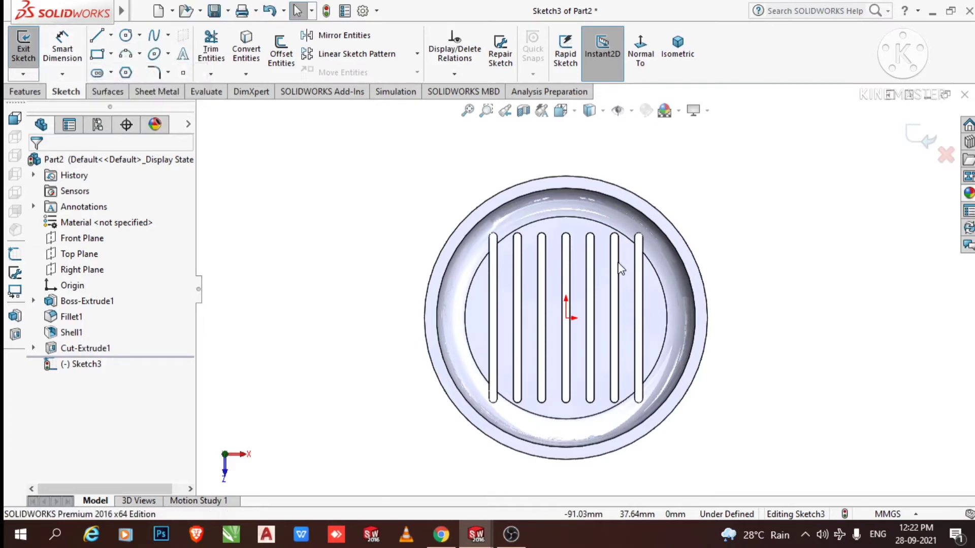
{"action": "scroll", "coordinate": [612, 266], "scroll_direction": "down", "scroll_amount": 1}
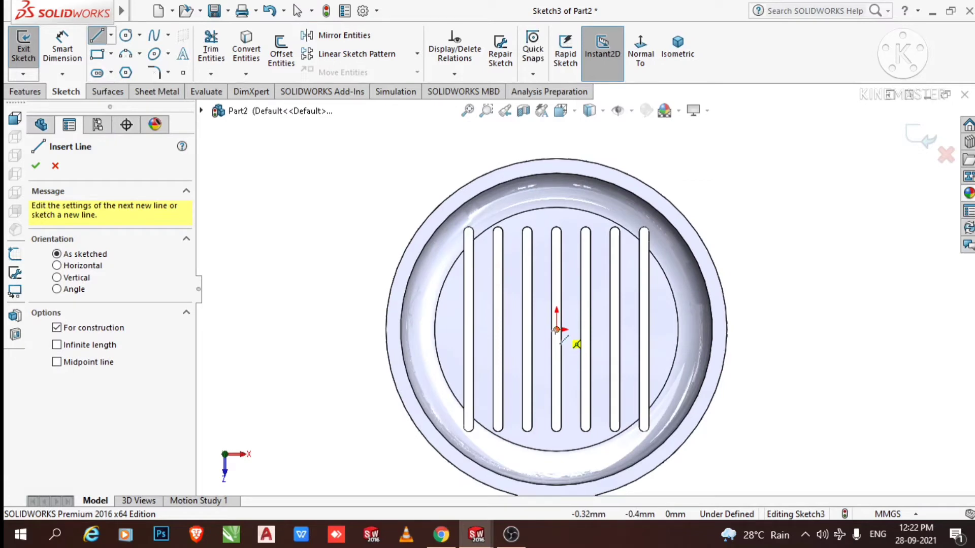
{"action": "left_click", "coordinate": [557, 330]}
{"action": "left_click", "coordinate": [560, 130]}
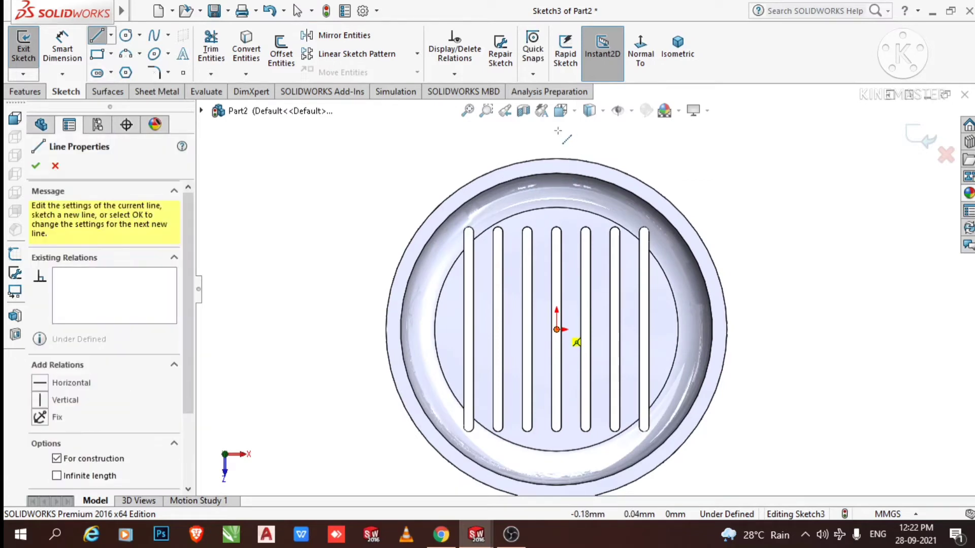
{"action": "scroll", "coordinate": [558, 132], "scroll_direction": "up", "scroll_amount": 1}
{"action": "left_click", "coordinate": [559, 142]}
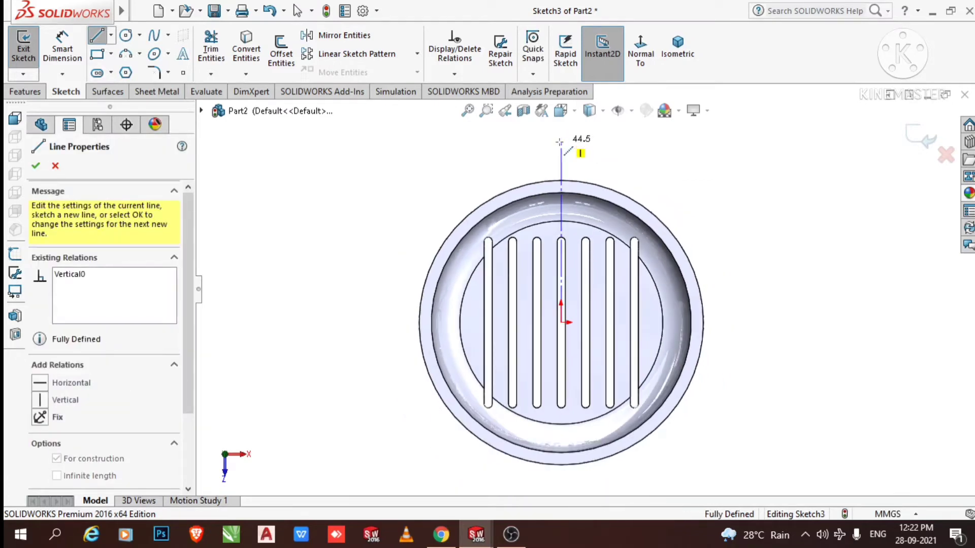
{"action": "key", "text": "Escape"}
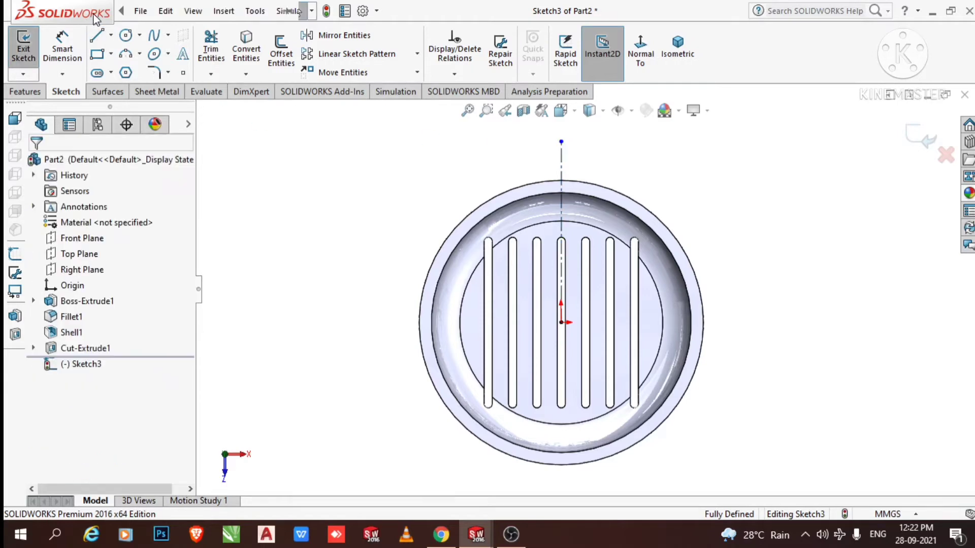
- Sketch a horizontal centerline about 60 mm long from the origin towards positive X, past the outer rim
{"action": "left_click", "coordinate": [111, 40]}
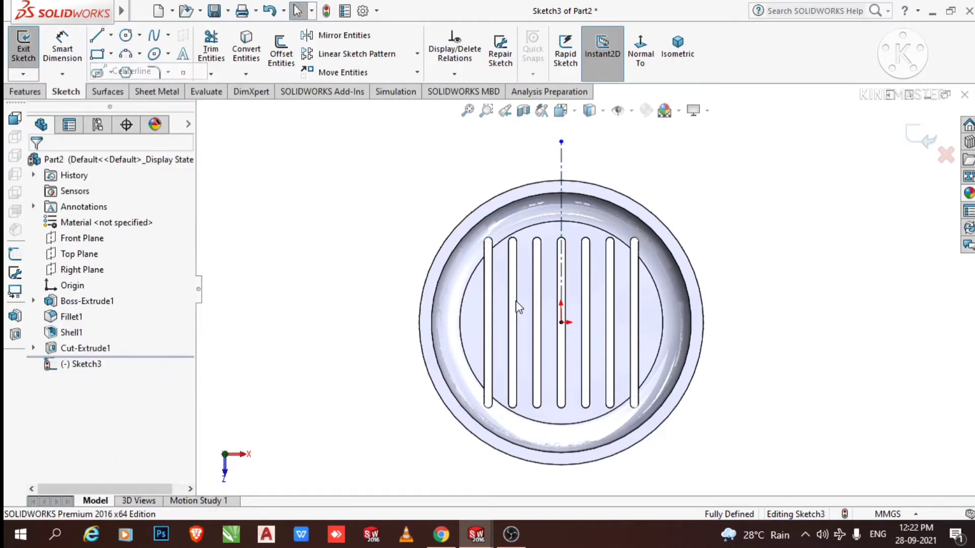
{"action": "scroll", "coordinate": [585, 325], "scroll_direction": "down", "scroll_amount": 2}
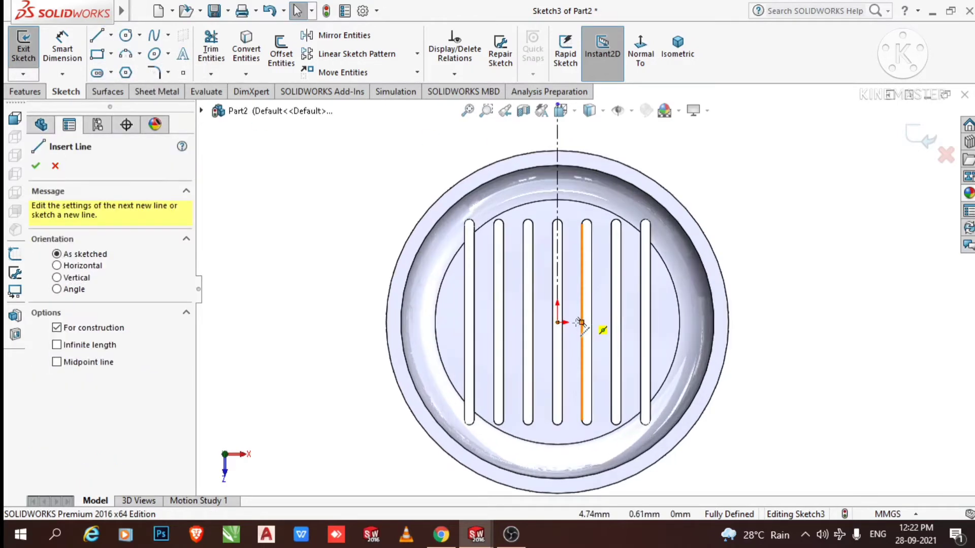
{"action": "left_click", "coordinate": [557, 323]}
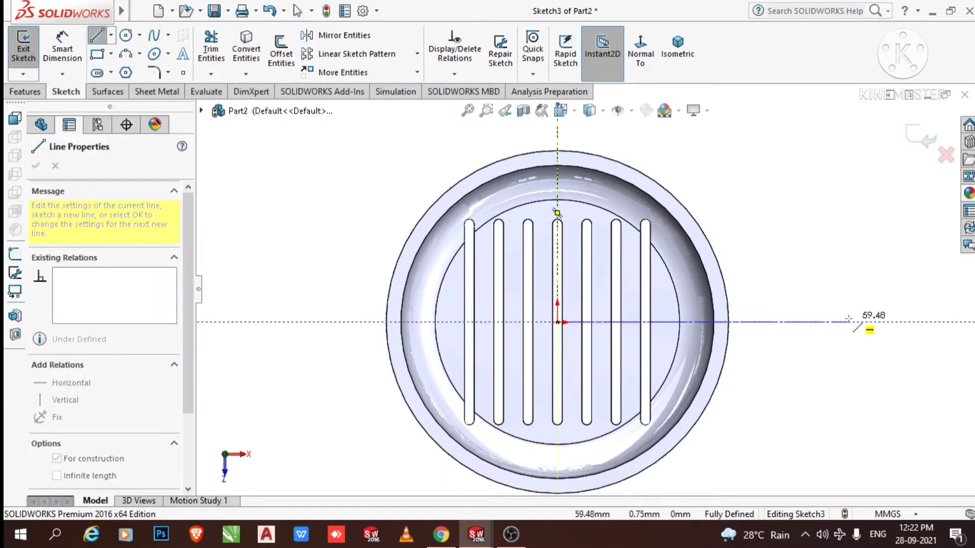
{"action": "left_click", "coordinate": [864, 322]}
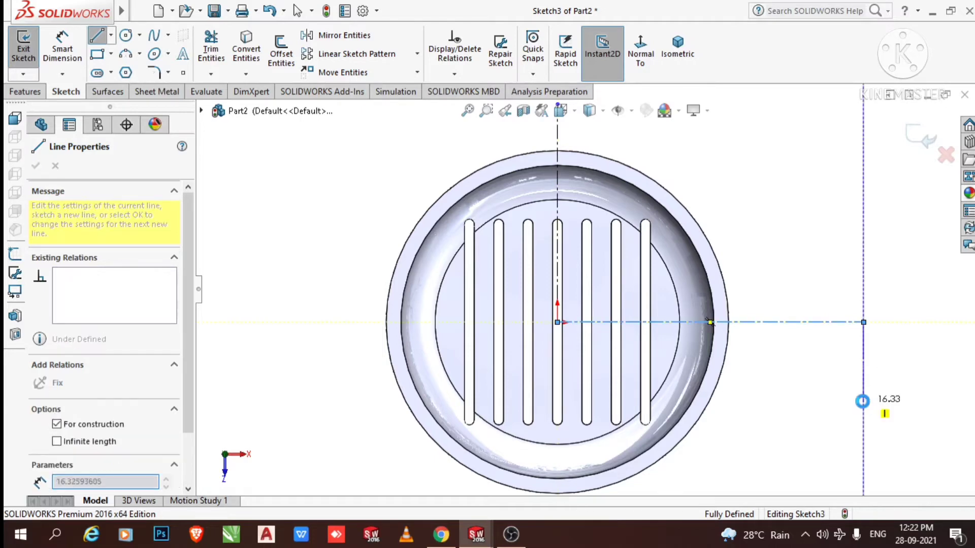
- Sketch a circle of 35 mm radius centred on the origin, coinciding with the cover's outer rim edge
{"action": "key", "text": "Escape"}
{"action": "key", "text": "Escape"}
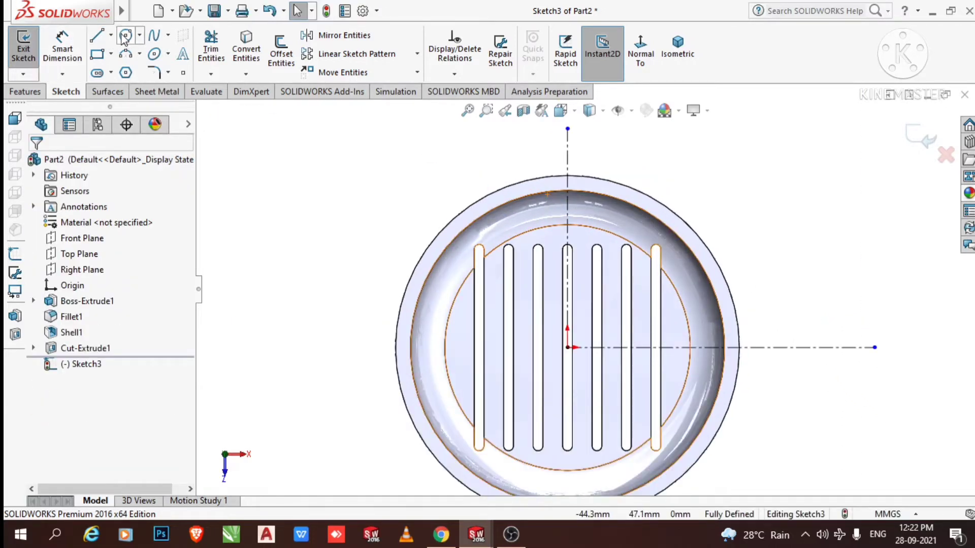
{"action": "scroll", "coordinate": [126, 41], "scroll_direction": "down", "scroll_amount": 1}
{"action": "left_click", "coordinate": [71, 91]}
{"action": "left_click", "coordinate": [126, 37]}
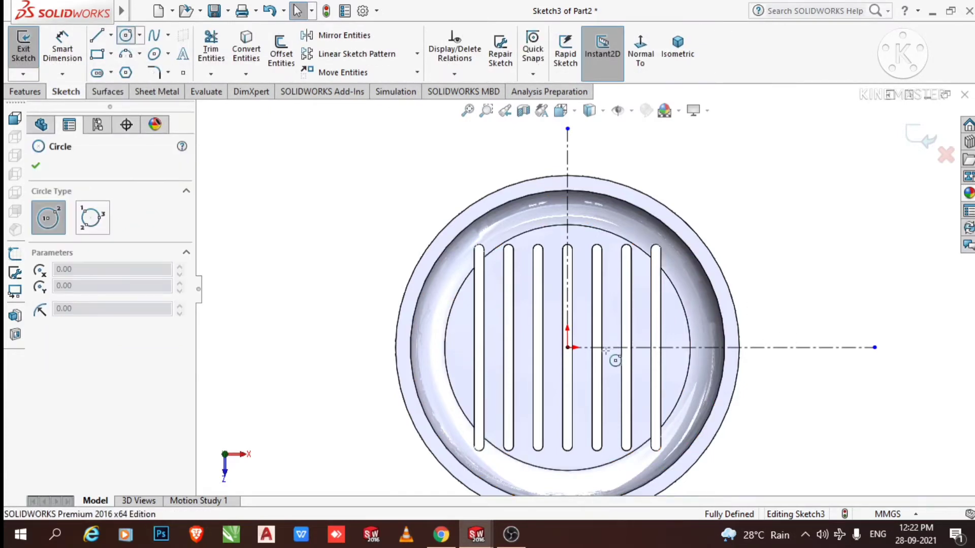
{"action": "scroll", "coordinate": [571, 354], "scroll_direction": "down", "scroll_amount": 1}
{"action": "left_click", "coordinate": [558, 344]}
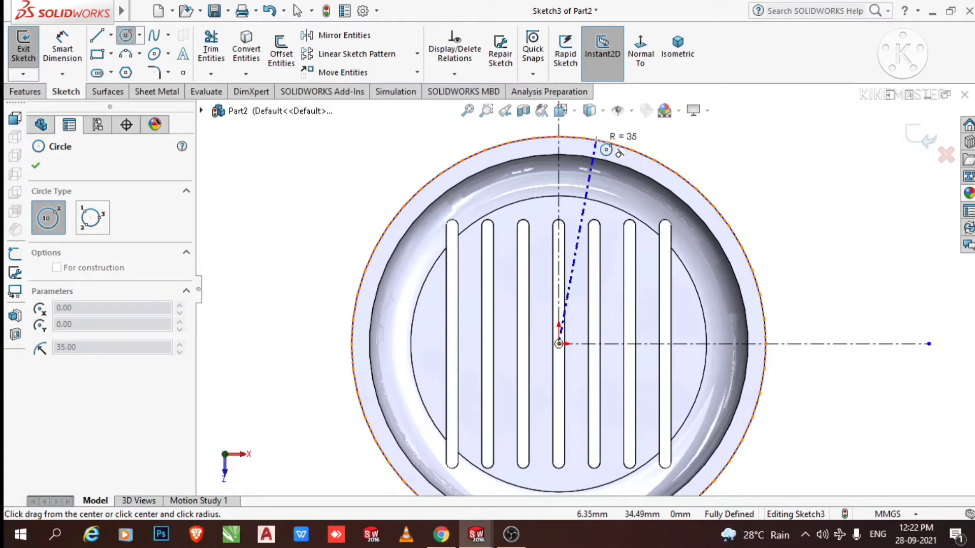
{"action": "left_click", "coordinate": [596, 140]}
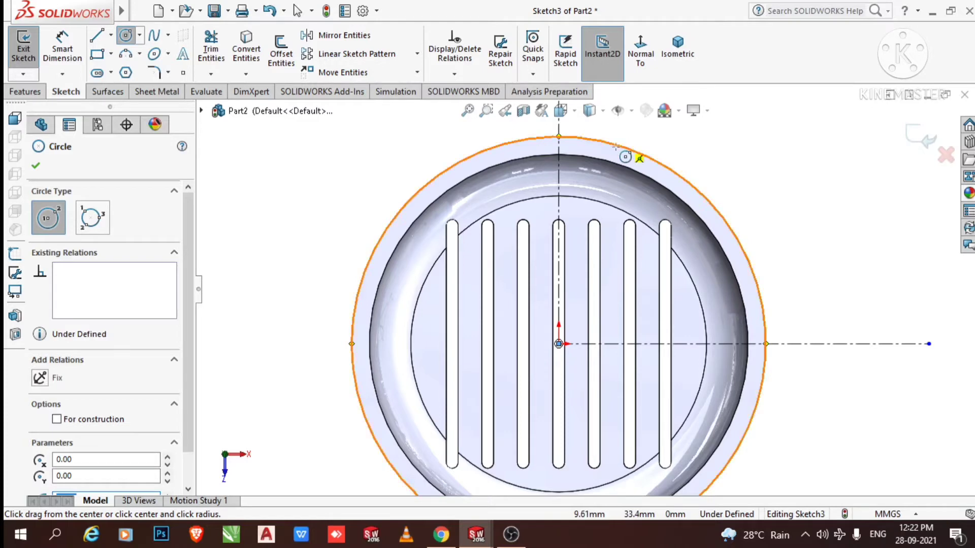
{"action": "key", "text": "Escape"}
{"action": "scroll", "coordinate": [783, 188], "scroll_direction": "up", "scroll_amount": 3}
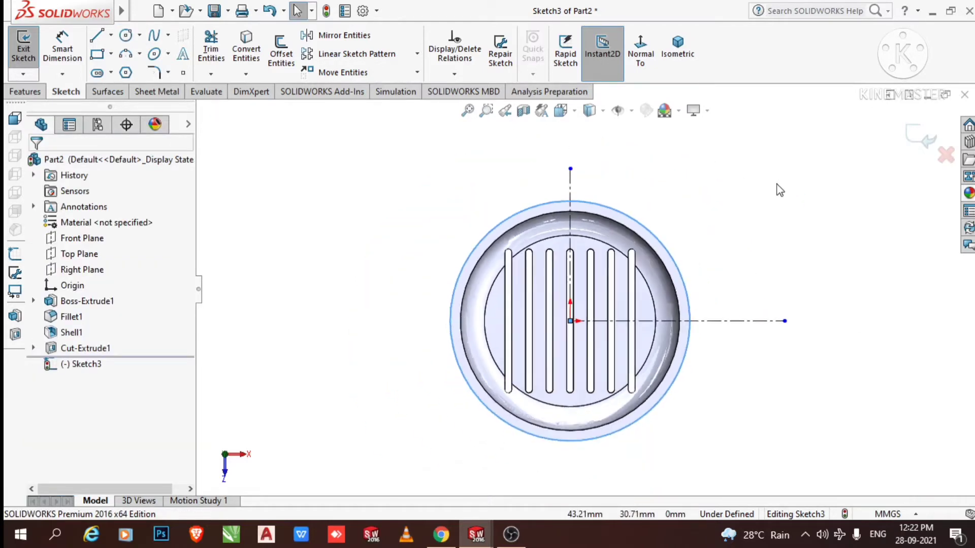
{"action": "scroll", "coordinate": [573, 176], "scroll_direction": "down", "scroll_amount": 1}
{"action": "scroll", "coordinate": [572, 171], "scroll_direction": "down", "scroll_amount": 2}
{"action": "left_click", "coordinate": [390, 159]}
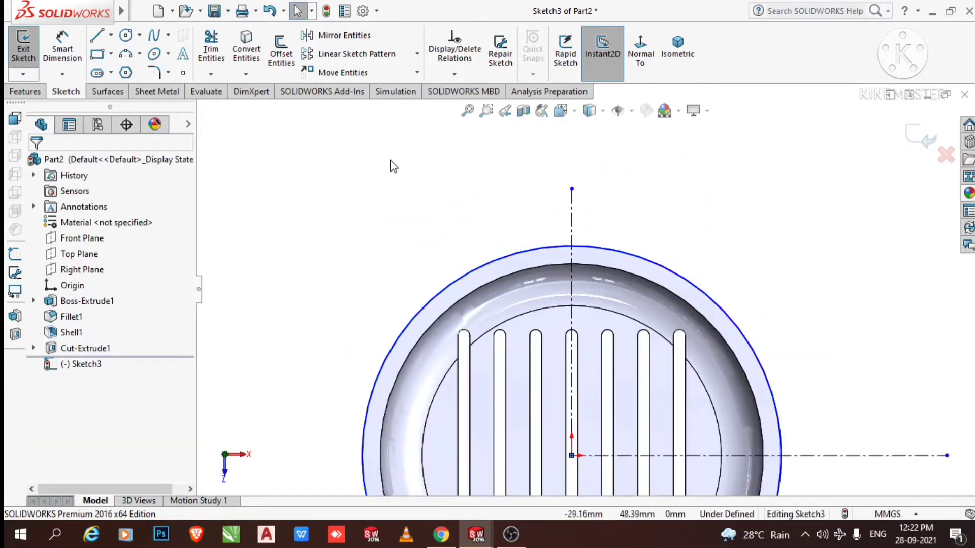
- Sketch a larger concentric circle of about 42 mm radius from the origin, outside the cover's rim
{"action": "left_click", "coordinate": [125, 37]}
{"action": "scroll", "coordinate": [403, 213], "scroll_direction": "up", "scroll_amount": 3}
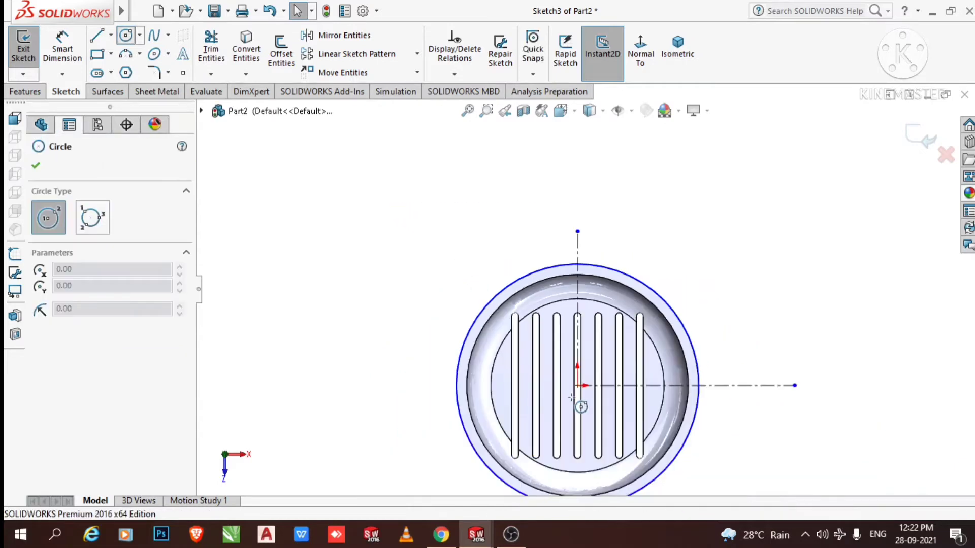
{"action": "scroll", "coordinate": [584, 402], "scroll_direction": "down", "scroll_amount": 1}
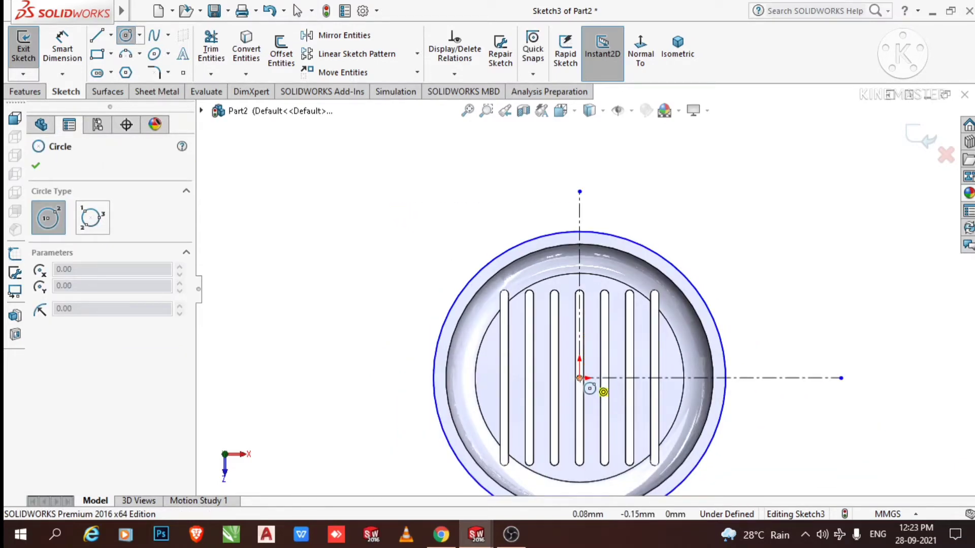
{"action": "left_click", "coordinate": [580, 379]}
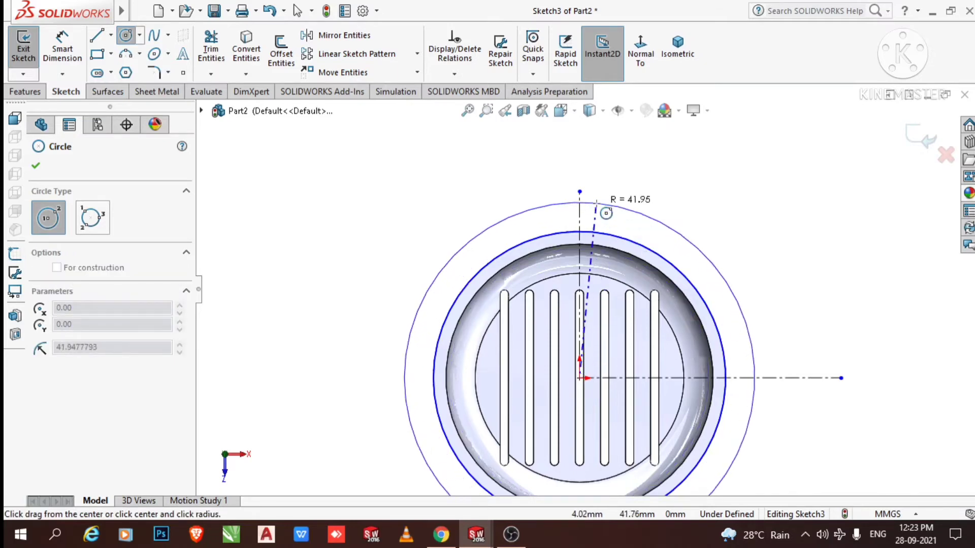
{"action": "left_click", "coordinate": [597, 203]}
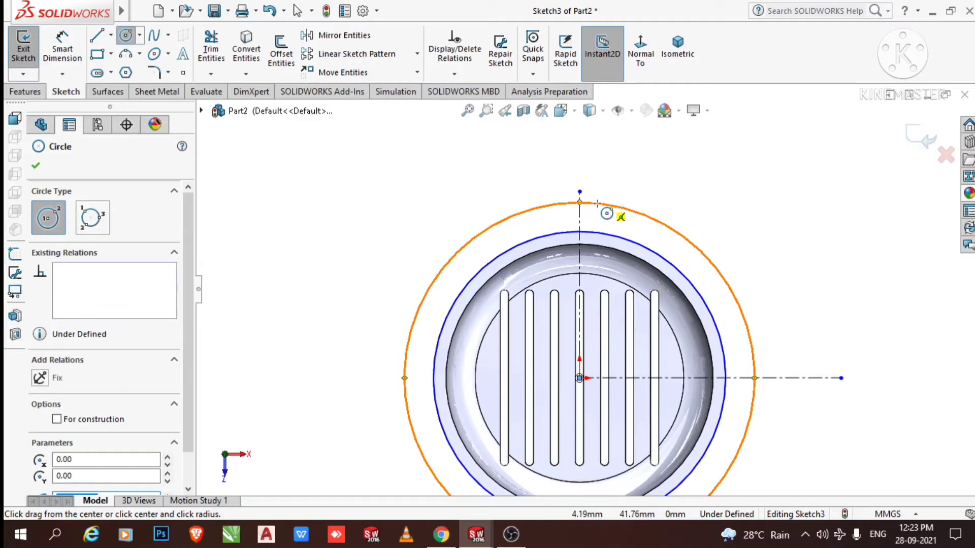
{"action": "left_click", "coordinate": [598, 203]}
{"action": "key", "text": "Escape"}
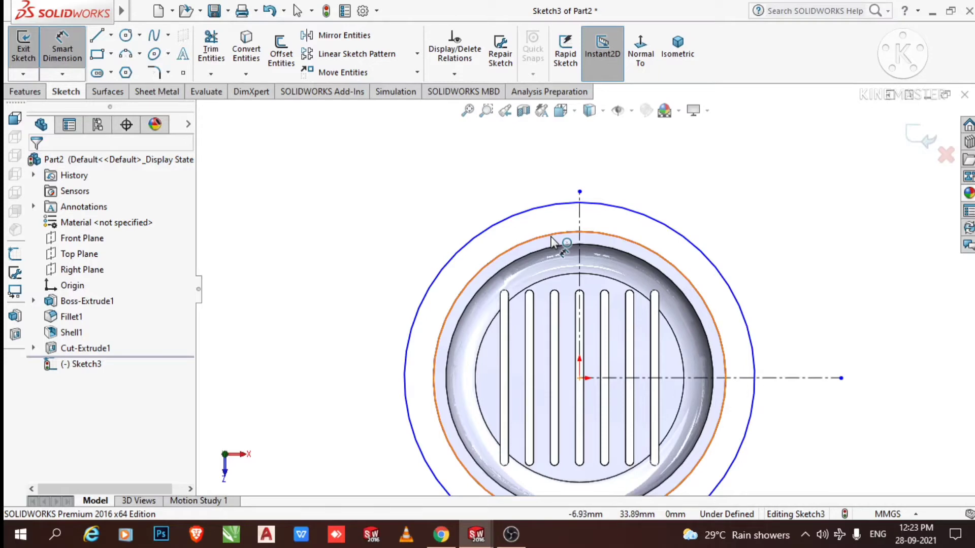
- Dimension the larger circle outside the rim to a diameter of 85 mm
{"action": "left_click", "coordinate": [552, 241]}
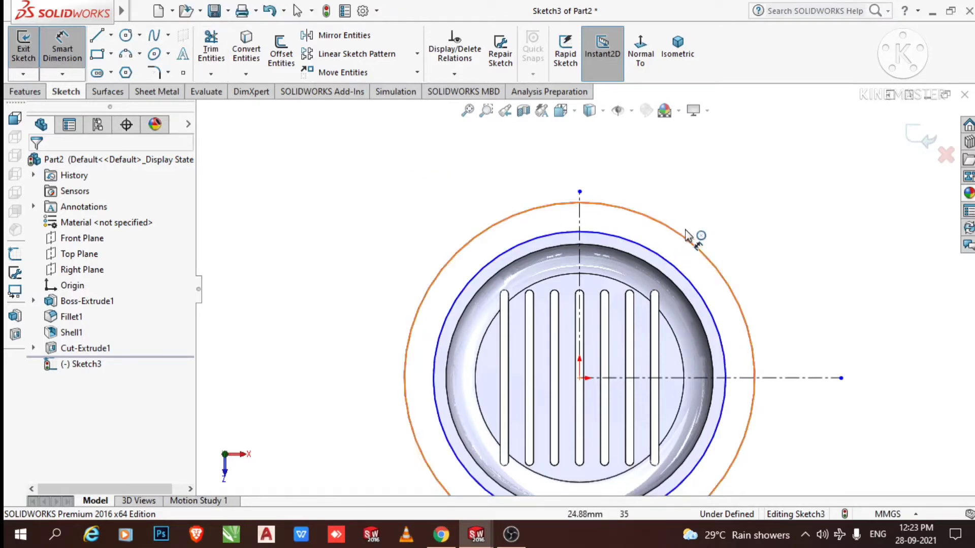
{"action": "left_click", "coordinate": [848, 167]}
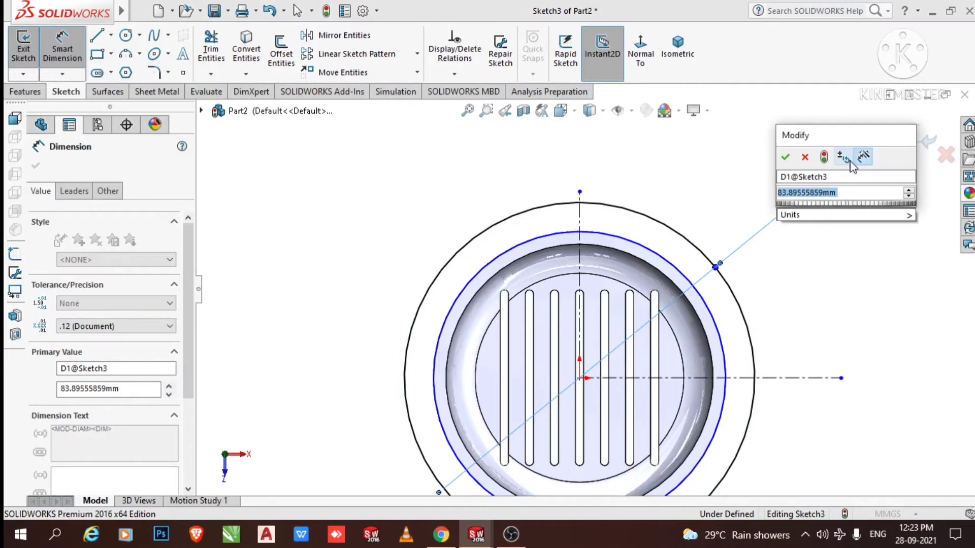
{"action": "type", "text": "85"}
{"action": "key", "text": "Return"}
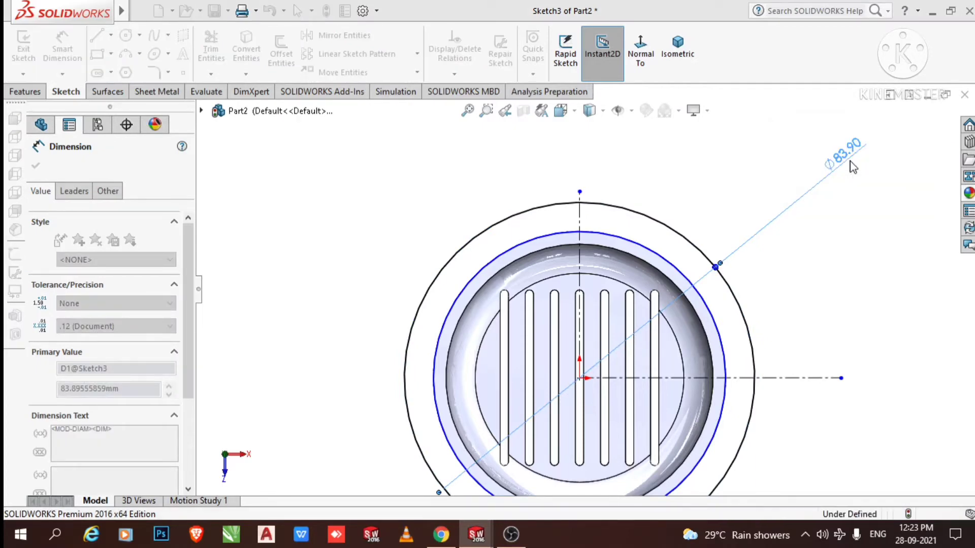
{"action": "left_click", "coordinate": [848, 278]}
{"action": "scroll", "coordinate": [595, 242], "scroll_direction": "down", "scroll_amount": 2}
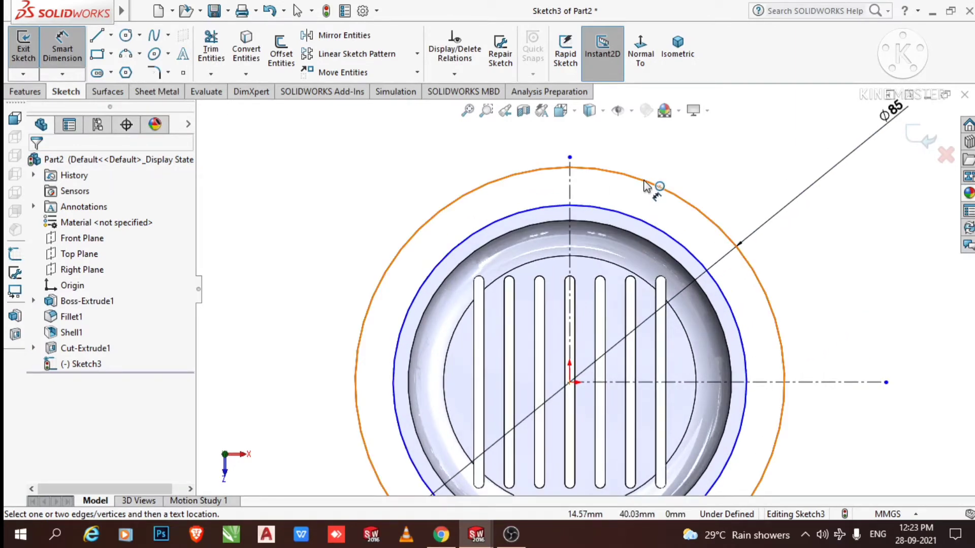
{"action": "key", "text": "Escape"}
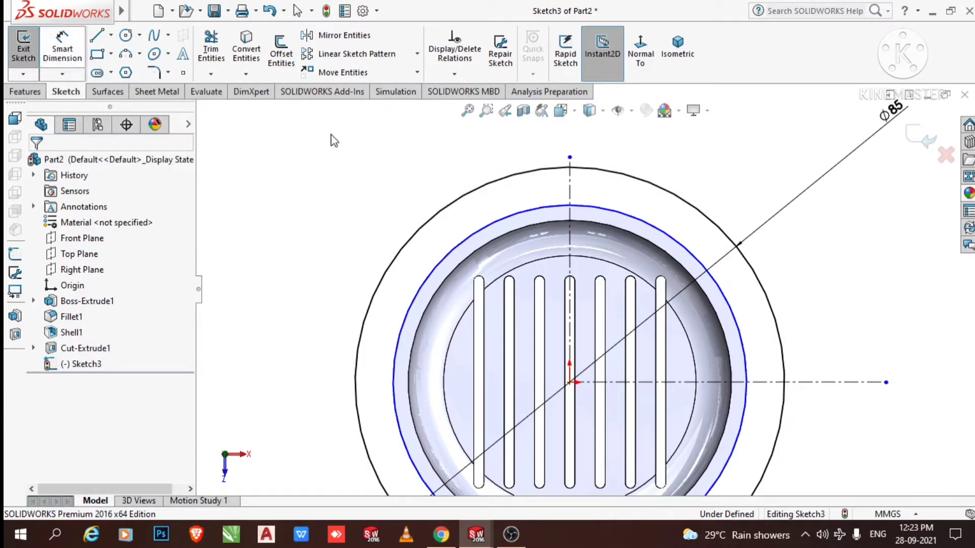
- Convert the 85 mm circle to construction geometry
{"action": "left_click", "coordinate": [433, 163]}
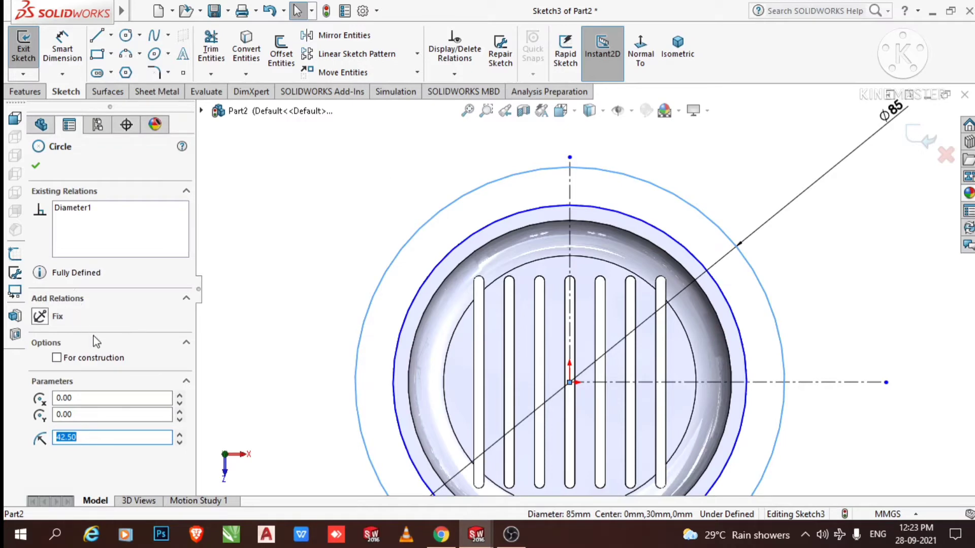
{"action": "left_click", "coordinate": [57, 358]}
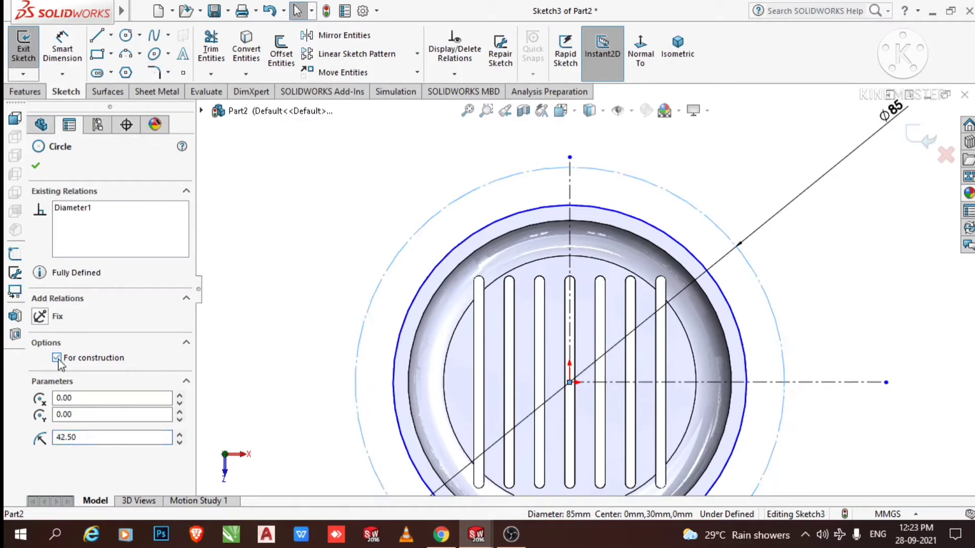
{"action": "left_click", "coordinate": [37, 166]}
- Sketch two concentric circles, about 7.5 mm and 12.7 mm in diameter, centred where the vertical centerline crosses the construction circle
{"action": "scroll", "coordinate": [593, 165], "scroll_direction": "down", "scroll_amount": 2}
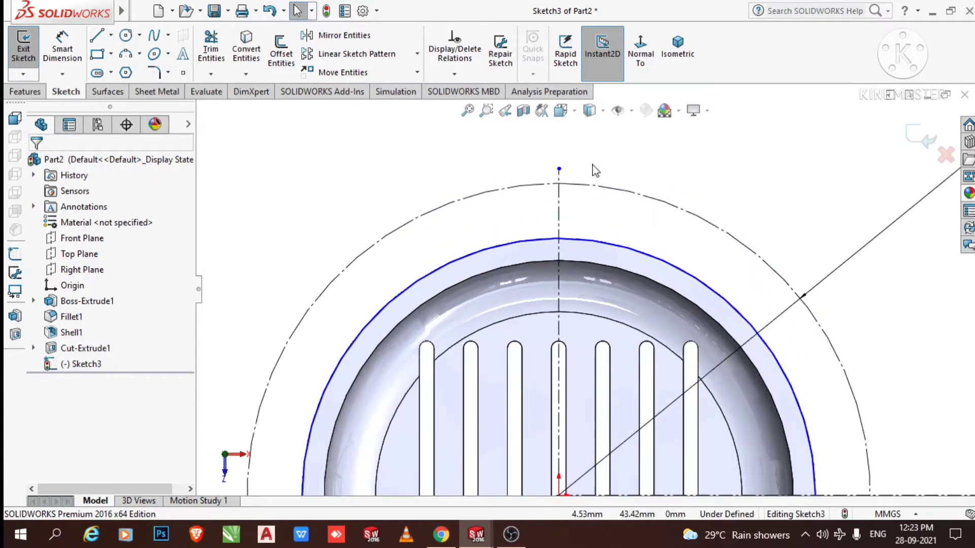
{"action": "left_click", "coordinate": [96, 92]}
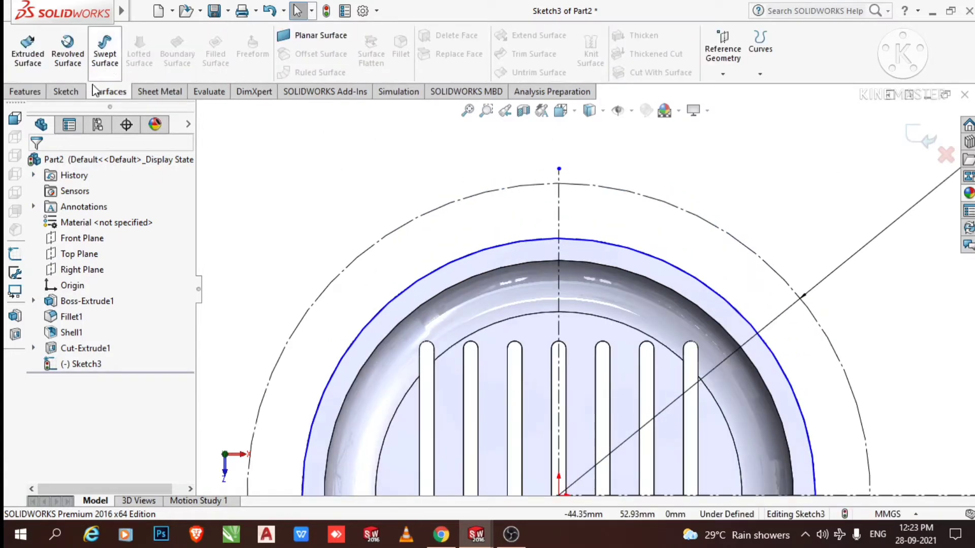
{"action": "left_click", "coordinate": [66, 92]}
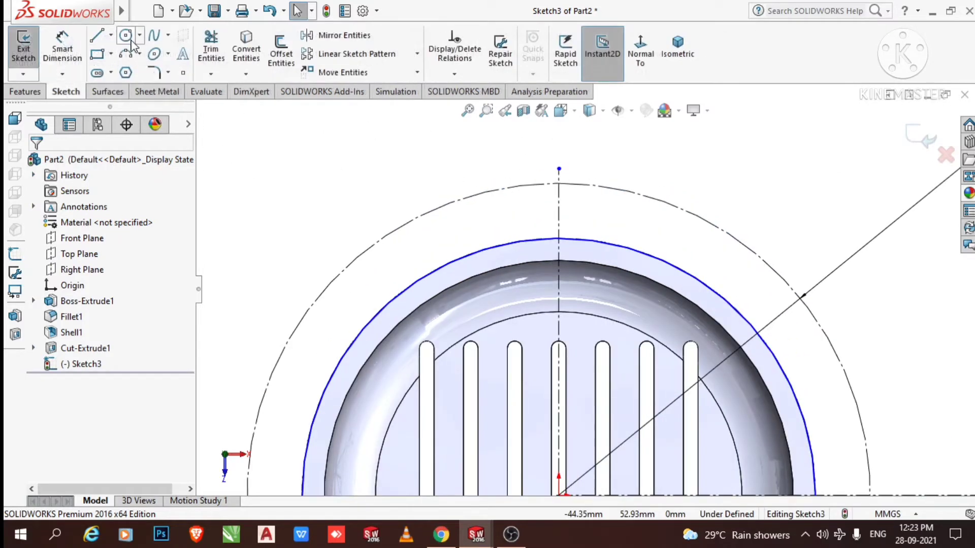
{"action": "left_click", "coordinate": [125, 38]}
{"action": "scroll", "coordinate": [584, 196], "scroll_direction": "down", "scroll_amount": 1}
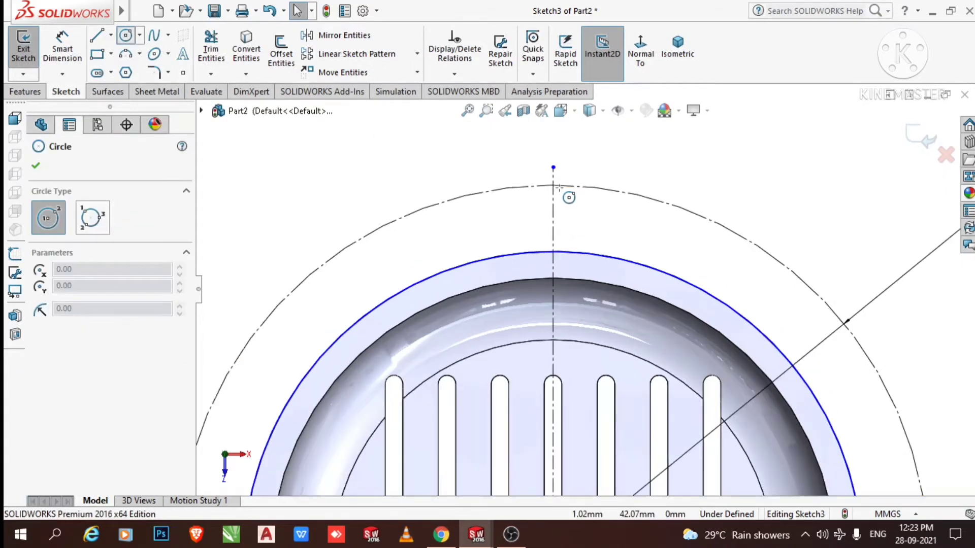
{"action": "left_click", "coordinate": [554, 185]}
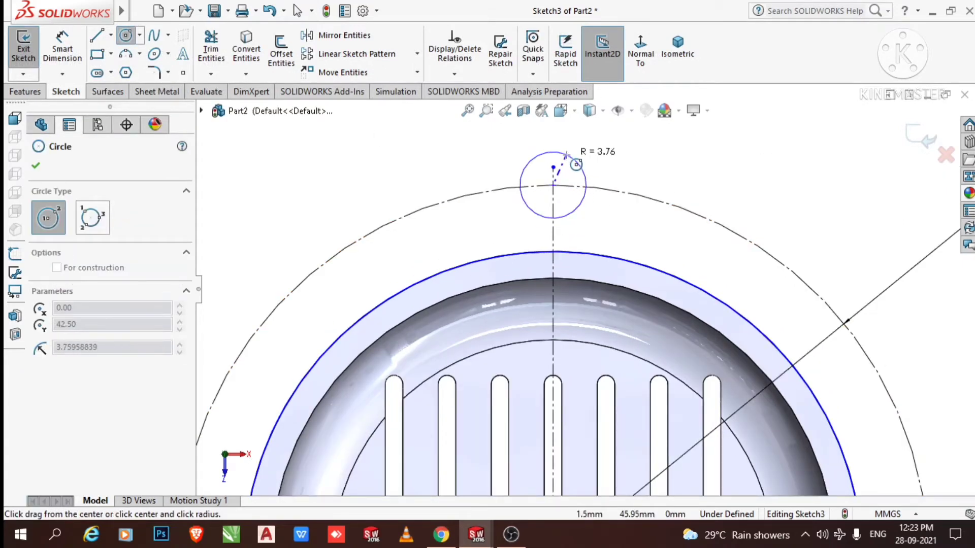
{"action": "left_click", "coordinate": [566, 186]}
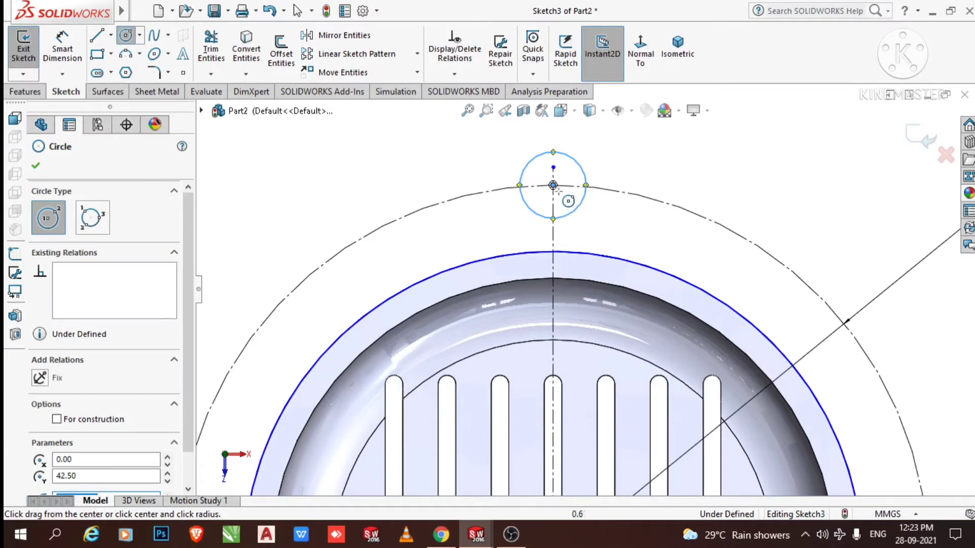
{"action": "left_click", "coordinate": [553, 186]}
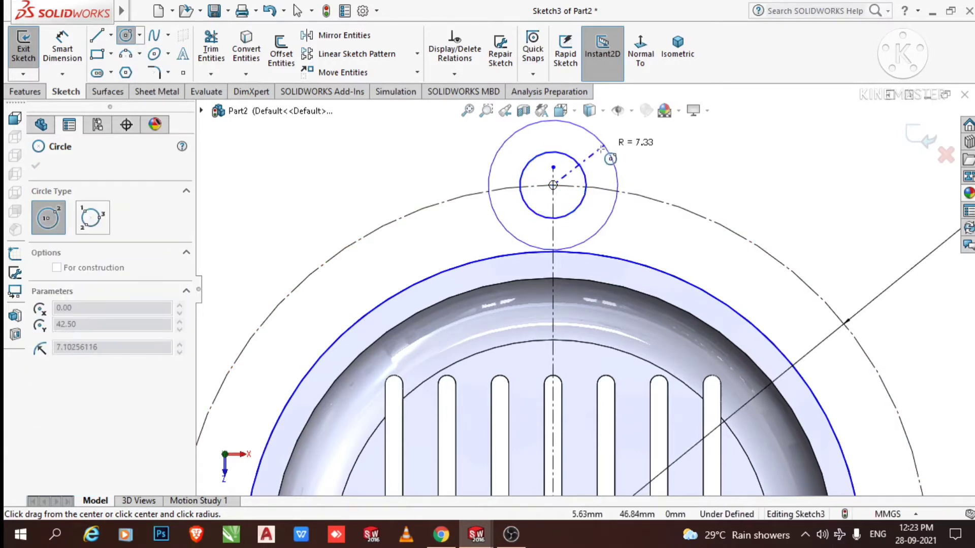
{"action": "left_click", "coordinate": [608, 161]}
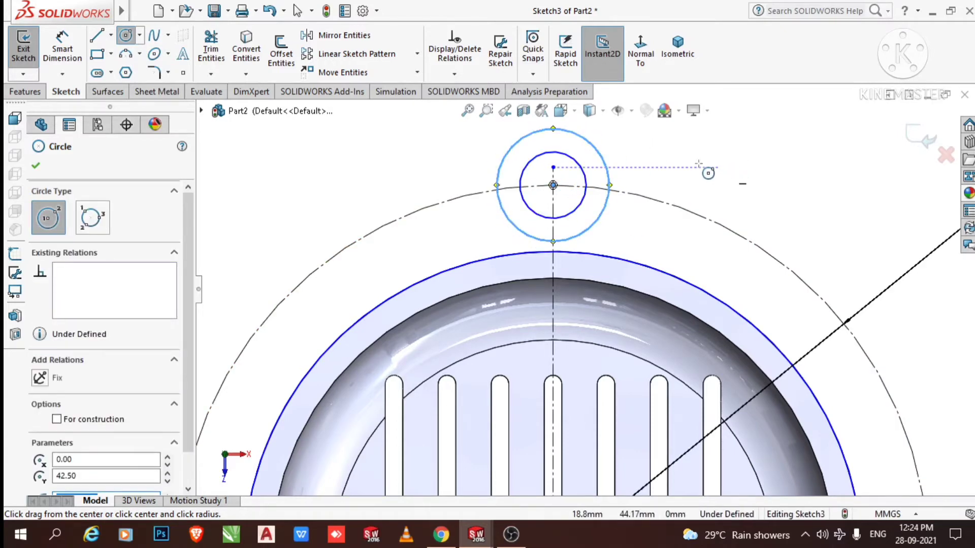
{"action": "key", "text": "Escape"}
- Dimension the inner circle of the lug to a diameter of 8 mm
{"action": "key", "text": "z"}
{"action": "left_click", "coordinate": [62, 46]}
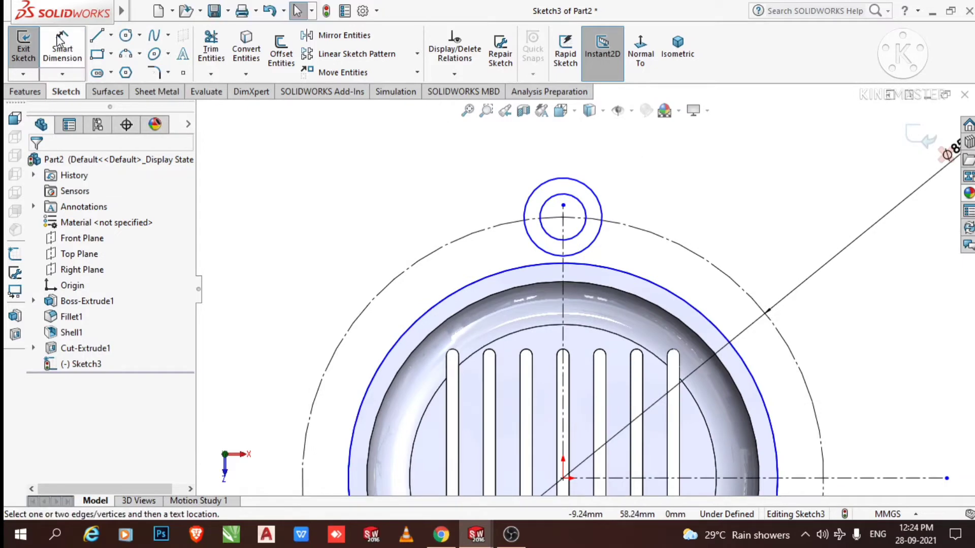
{"action": "left_click", "coordinate": [562, 195]}
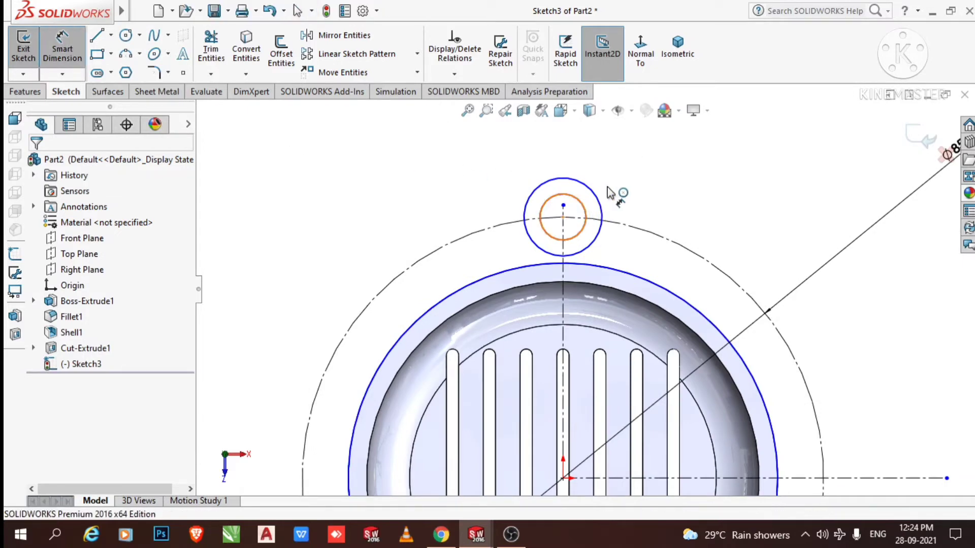
{"action": "left_click", "coordinate": [694, 152]}
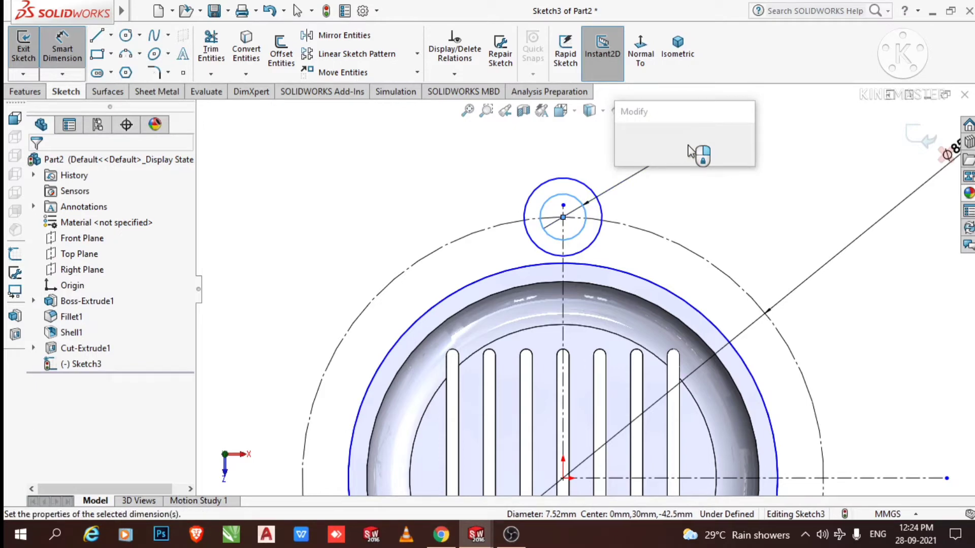
{"action": "type", "text": "8"}
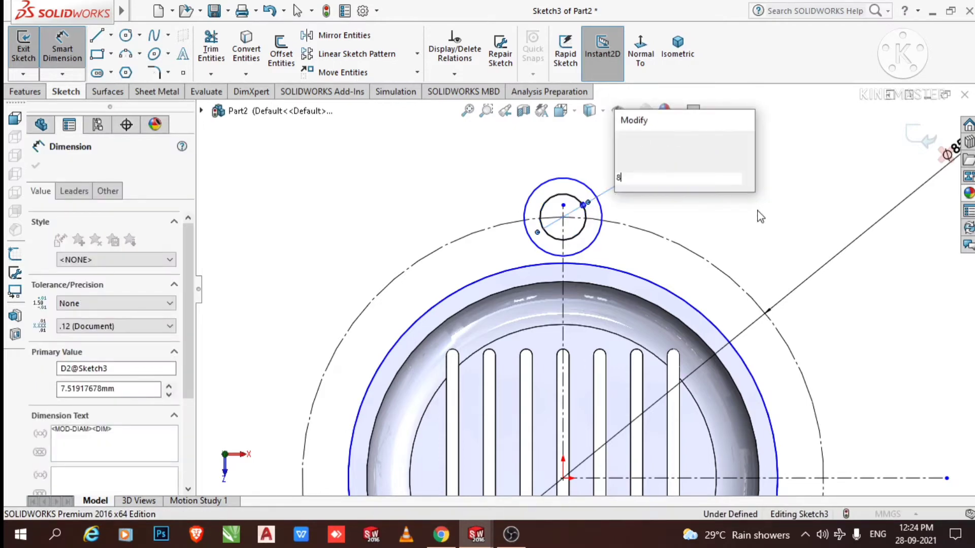
{"action": "key", "text": "Return"}
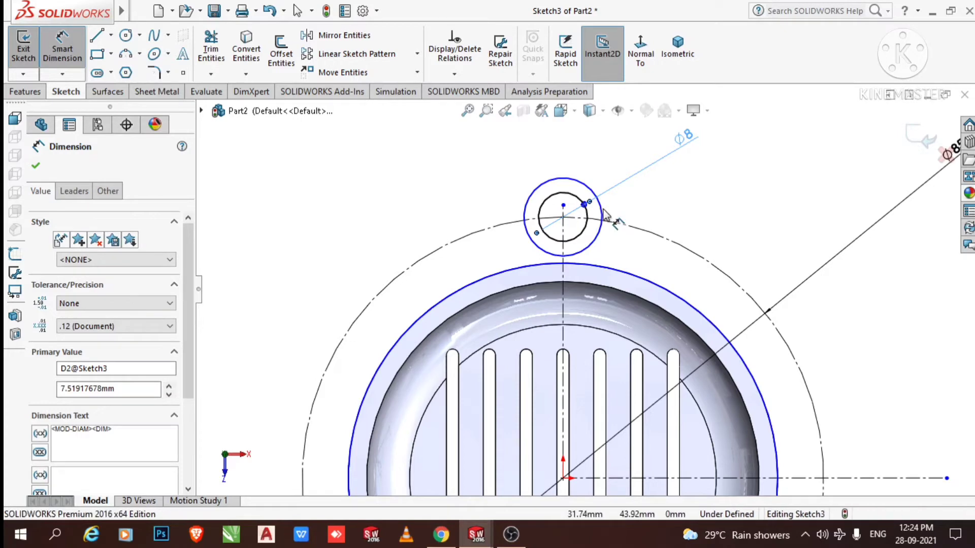
- Dimension the outer circle of the lug to a diameter of 16 mm
{"action": "left_click", "coordinate": [602, 218]}
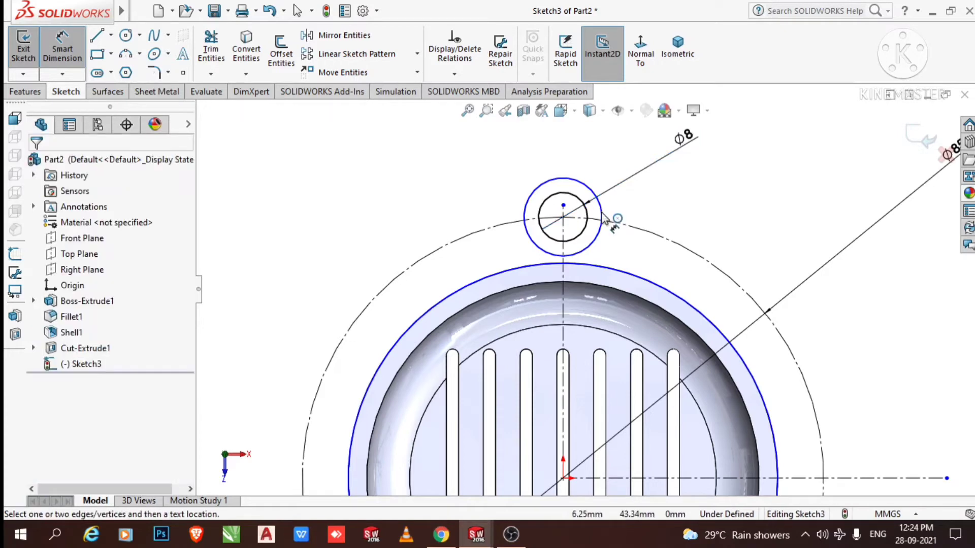
{"action": "left_click", "coordinate": [757, 217]}
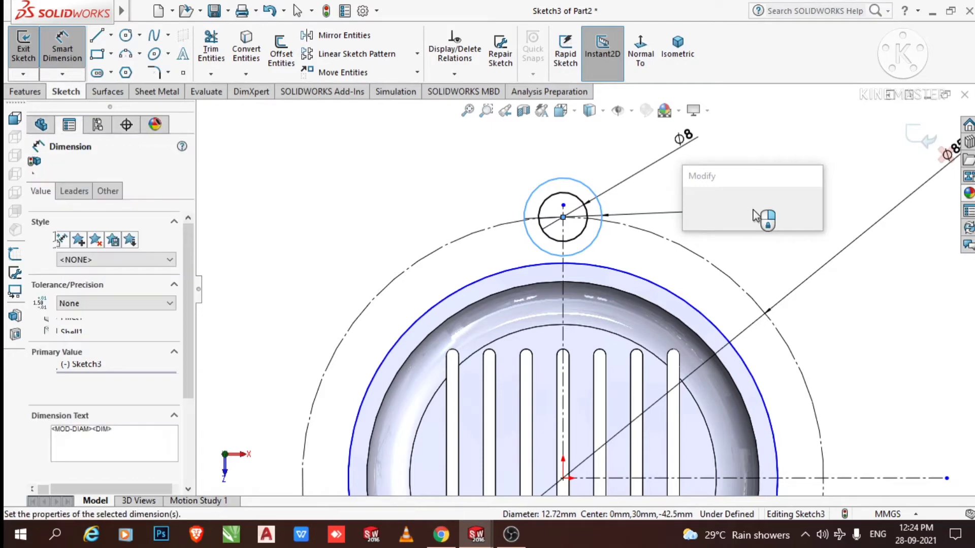
{"action": "key", "text": "Return"}
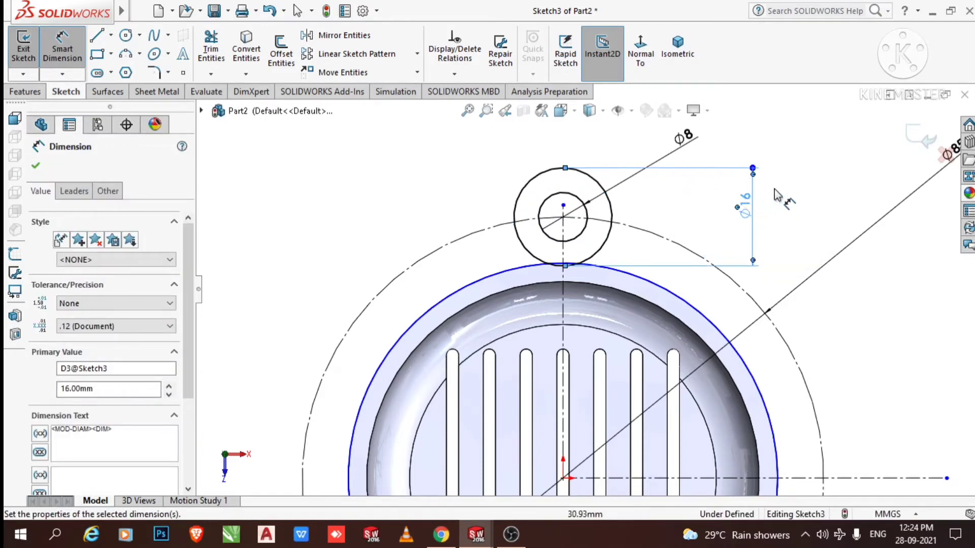
{"action": "left_click", "coordinate": [818, 171]}
{"action": "scroll", "coordinate": [249, 189], "scroll_direction": "up", "scroll_amount": 2}
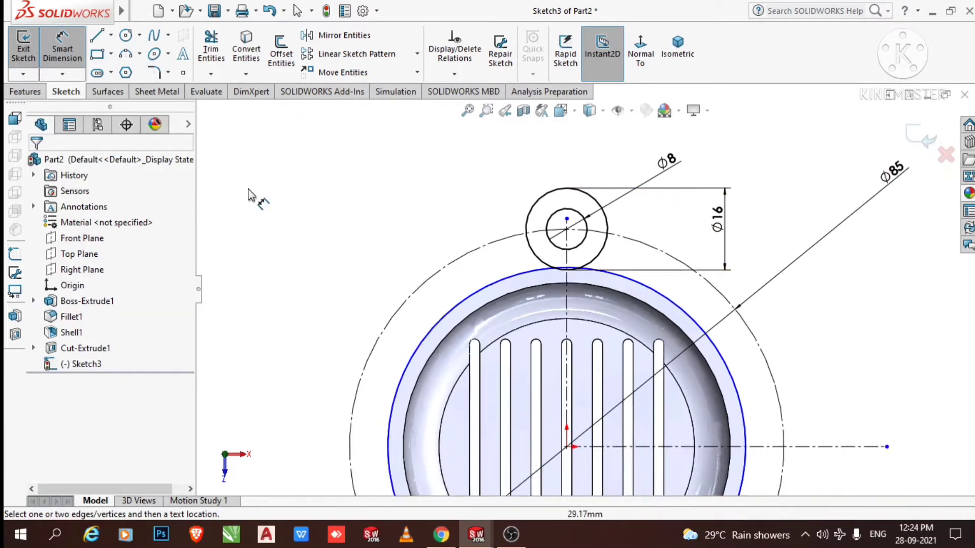
{"action": "scroll", "coordinate": [97, 34], "scroll_direction": "down", "scroll_amount": 1}
{"action": "left_click", "coordinate": [97, 40]}
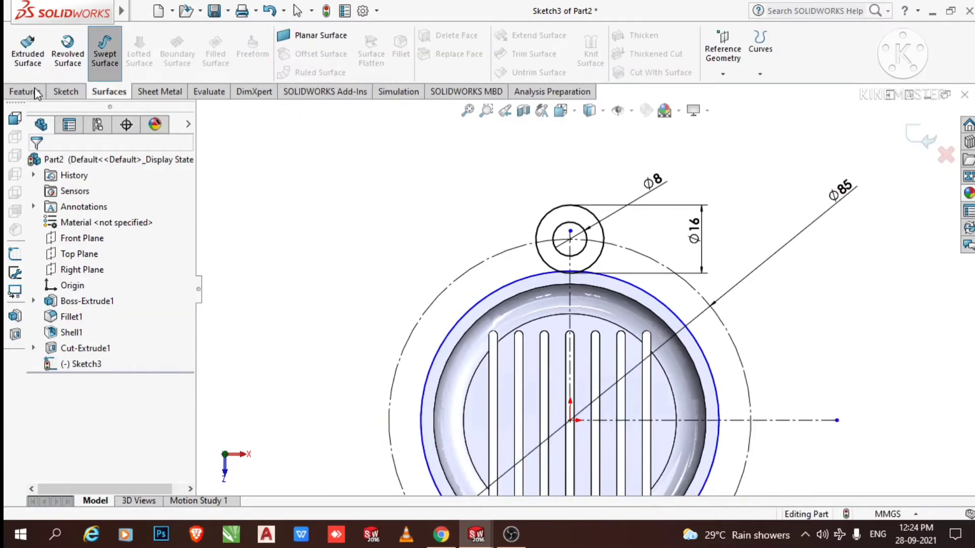
{"action": "left_click", "coordinate": [65, 93]}
{"action": "left_click", "coordinate": [59, 166]}
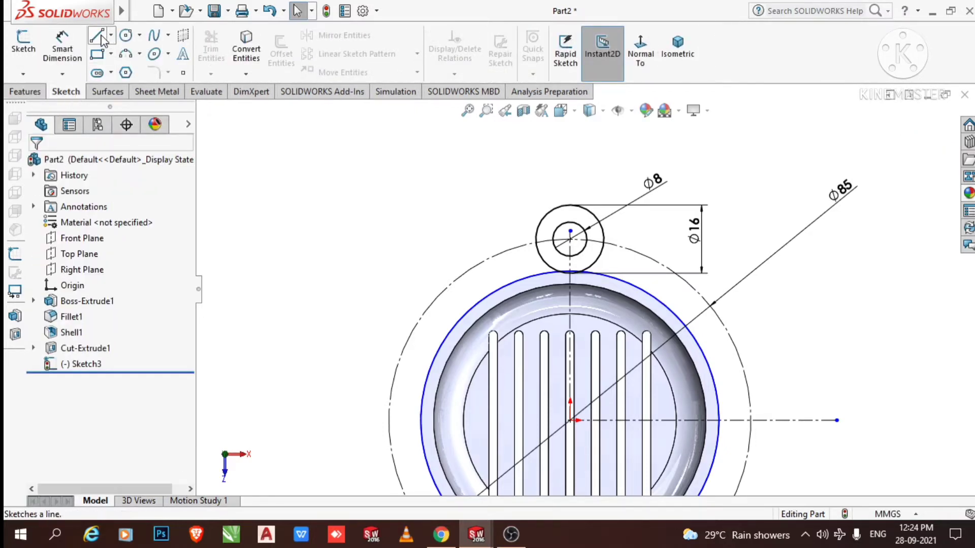
{"action": "left_click", "coordinate": [97, 36]}
{"action": "scroll", "coordinate": [508, 249], "scroll_direction": "down", "scroll_amount": 3}
{"action": "scroll", "coordinate": [577, 259], "scroll_direction": "down", "scroll_amount": 2}
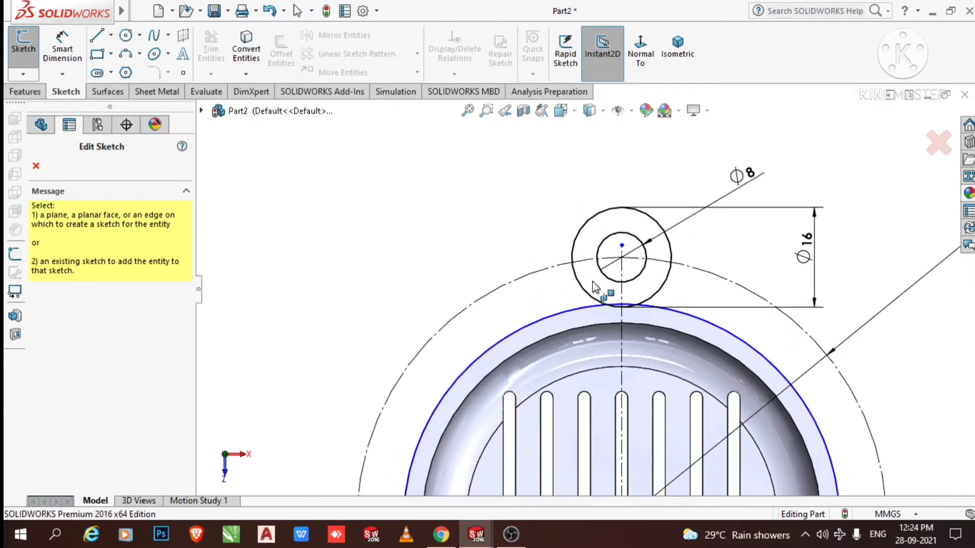
{"action": "left_click", "coordinate": [94, 40]}
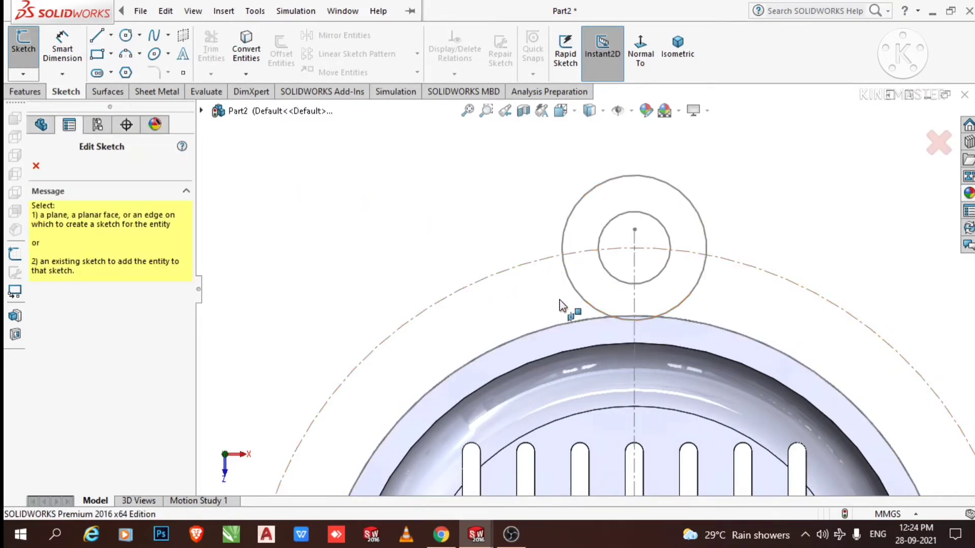
{"action": "left_click", "coordinate": [36, 166]}
- Reopen Sketch3 for editing and draw a vertical line about 10 mm long from the outer lug circle's left quadrant down past the rim edge
{"action": "left_click", "coordinate": [82, 364]}
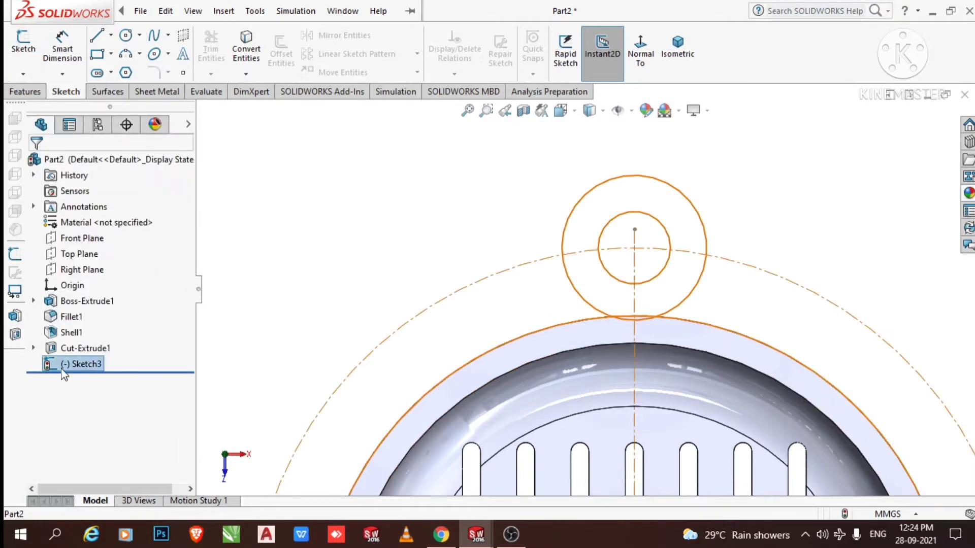
{"action": "right_click", "coordinate": [81, 364]}
{"action": "left_click", "coordinate": [71, 231]}
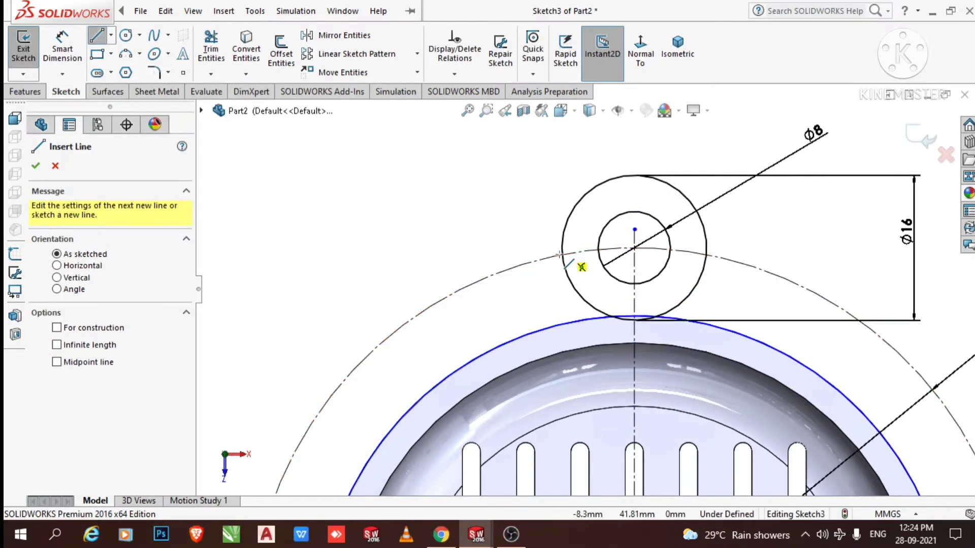
{"action": "left_click", "coordinate": [561, 248]}
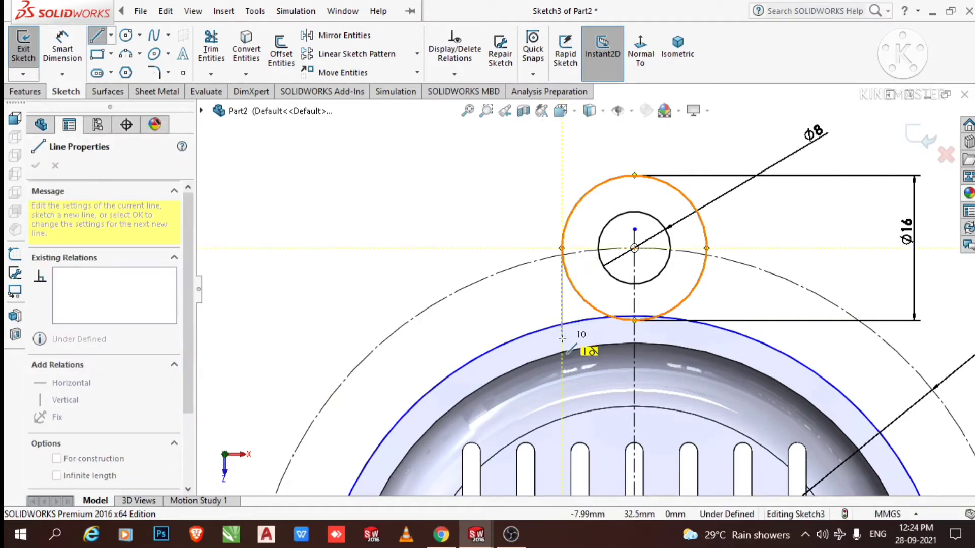
{"action": "left_click", "coordinate": [562, 339]}
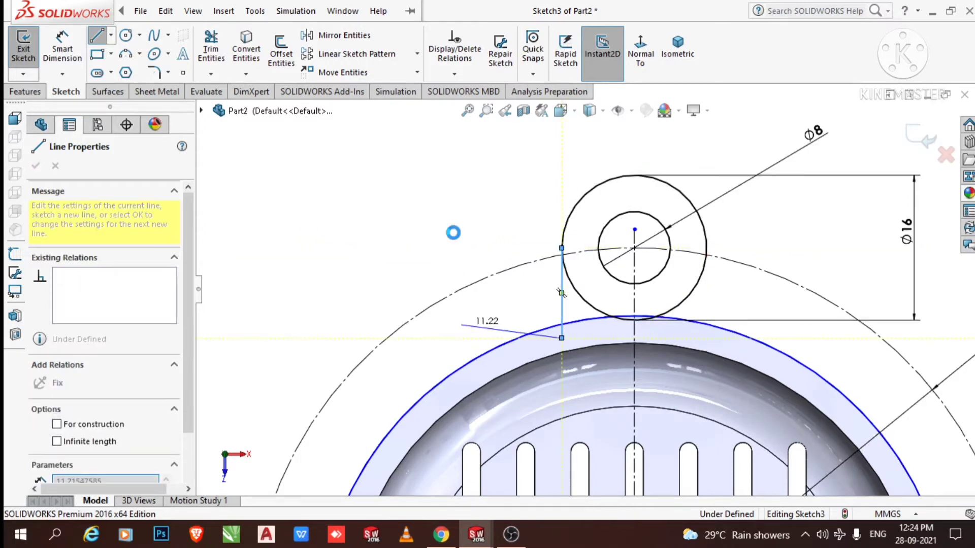
{"action": "key", "text": "Escape"}
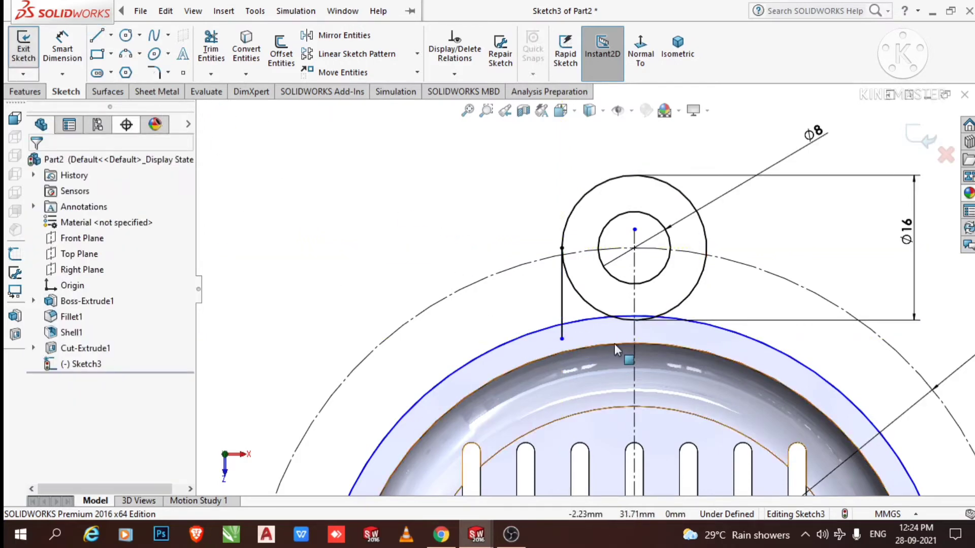
{"action": "left_click", "coordinate": [567, 305]}
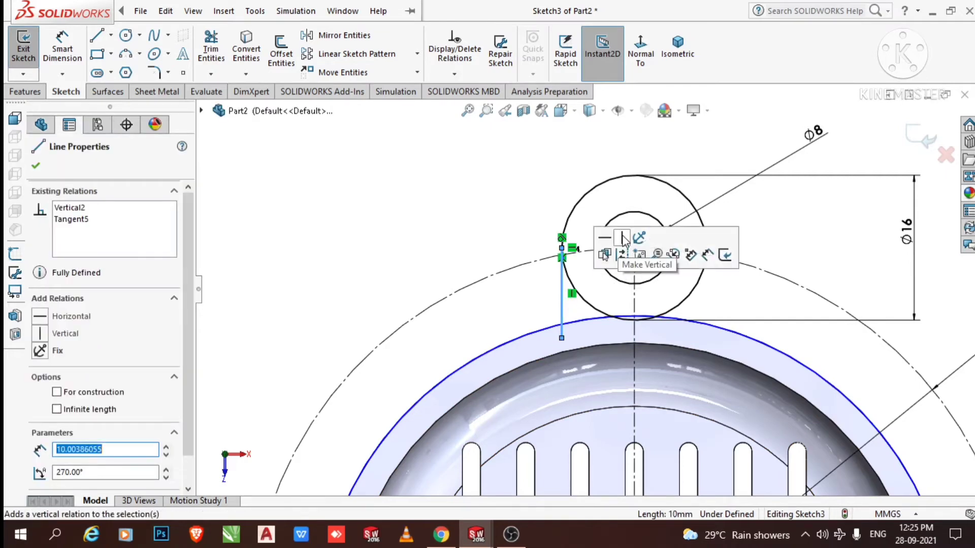
{"action": "left_click", "coordinate": [450, 245]}
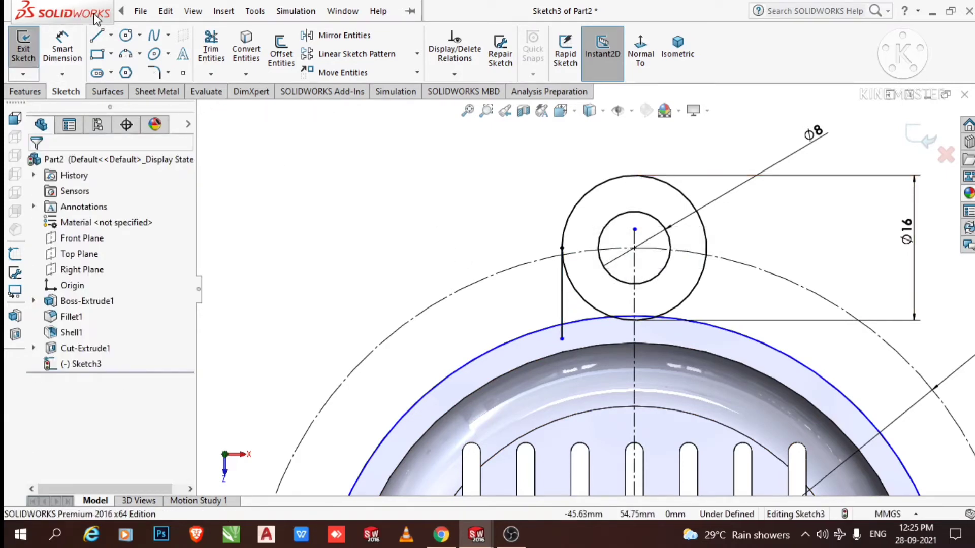
- Sketch a matching vertical line from the outer lug circle's right quadrant down past the rim edge, ending level with the left line
{"action": "left_click", "coordinate": [96, 35]}
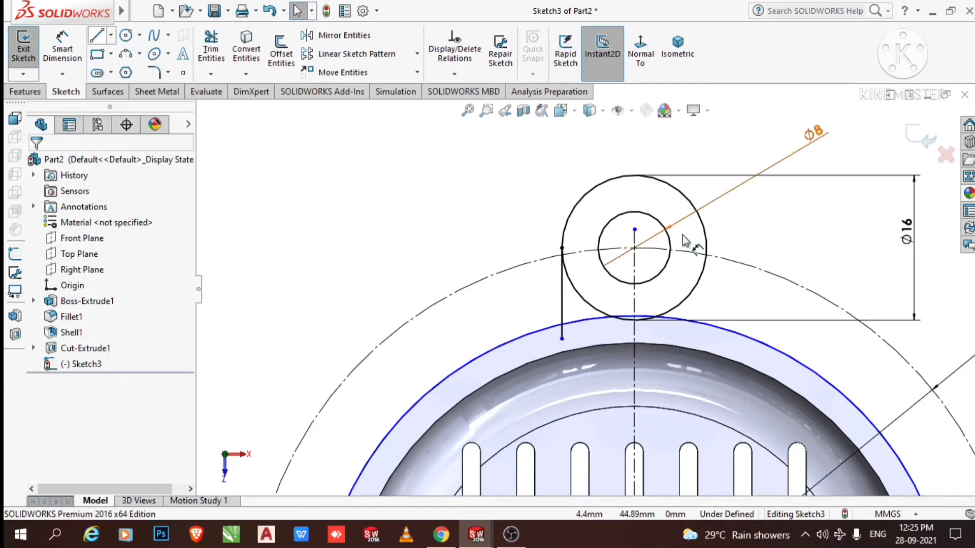
{"action": "key", "text": "Escape"}
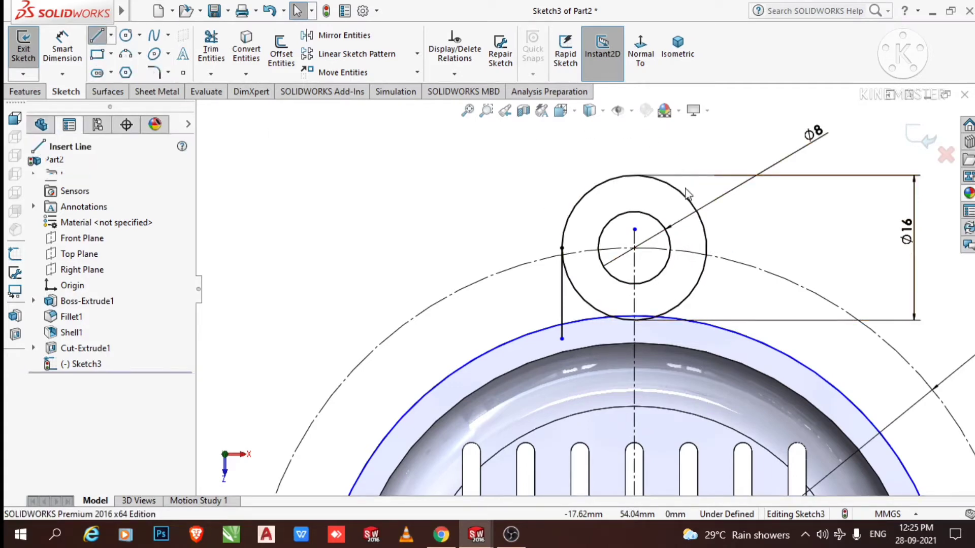
{"action": "left_click", "coordinate": [707, 247]}
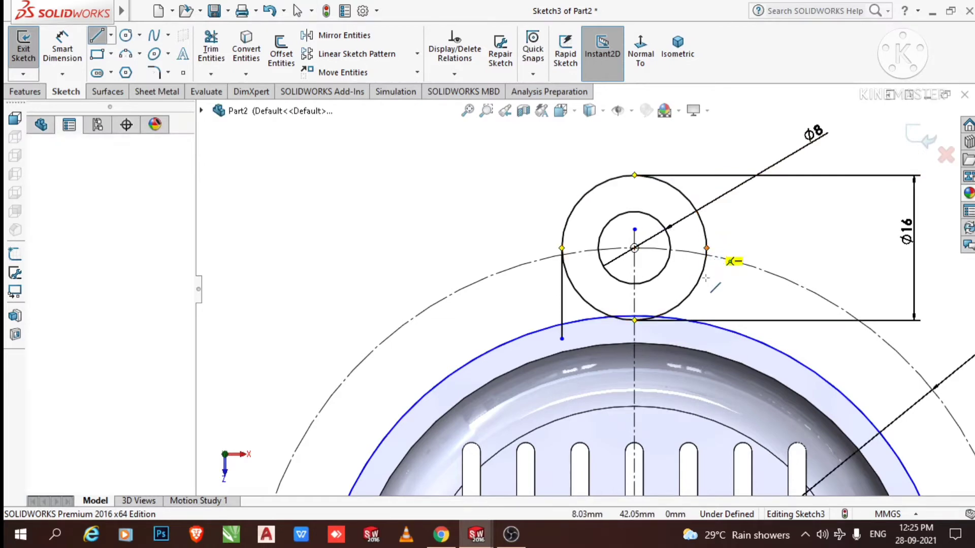
{"action": "left_click", "coordinate": [707, 338]}
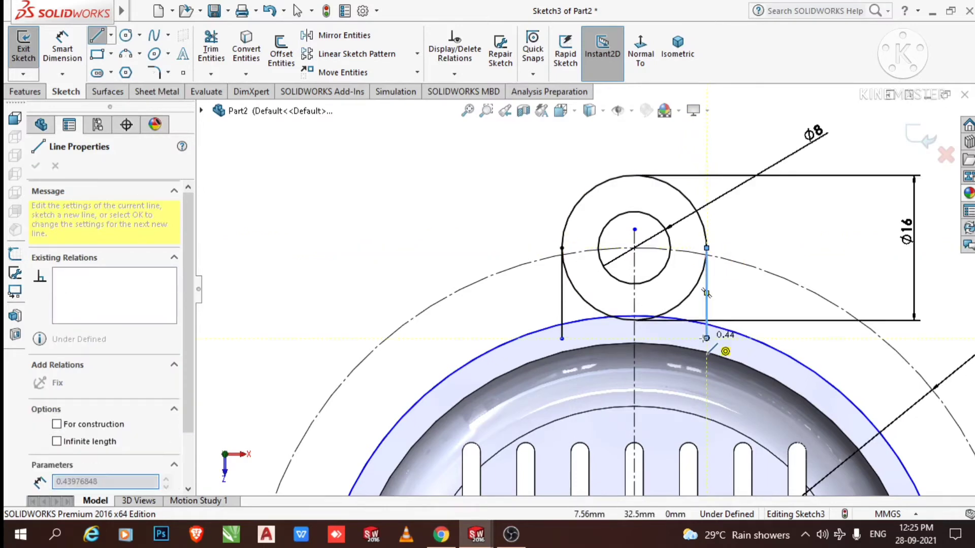
{"action": "key", "text": "Escape"}
{"action": "key", "text": "Escape"}
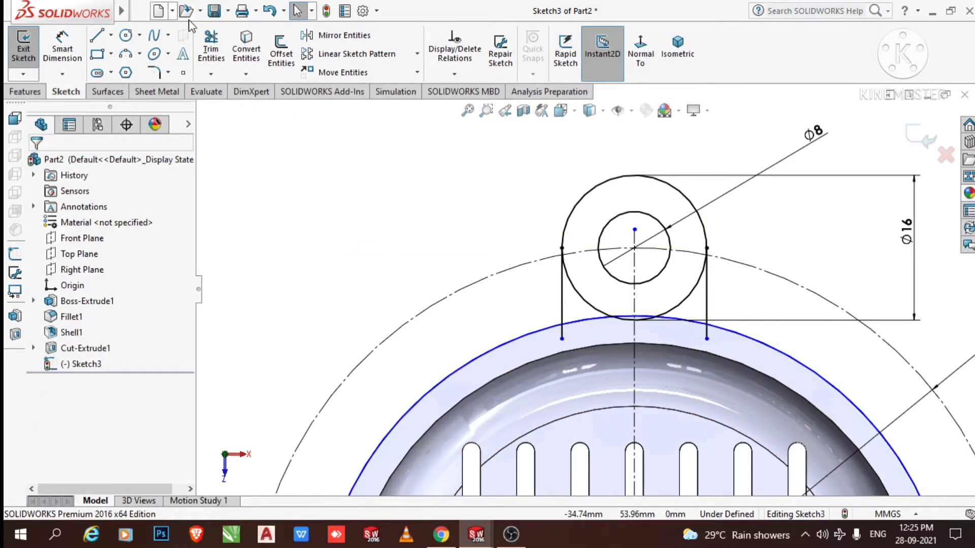
- Power trim the lower left and lower right arcs of the 16 mm circle between the construction circle and the rim circle
{"action": "left_click", "coordinate": [211, 49]}
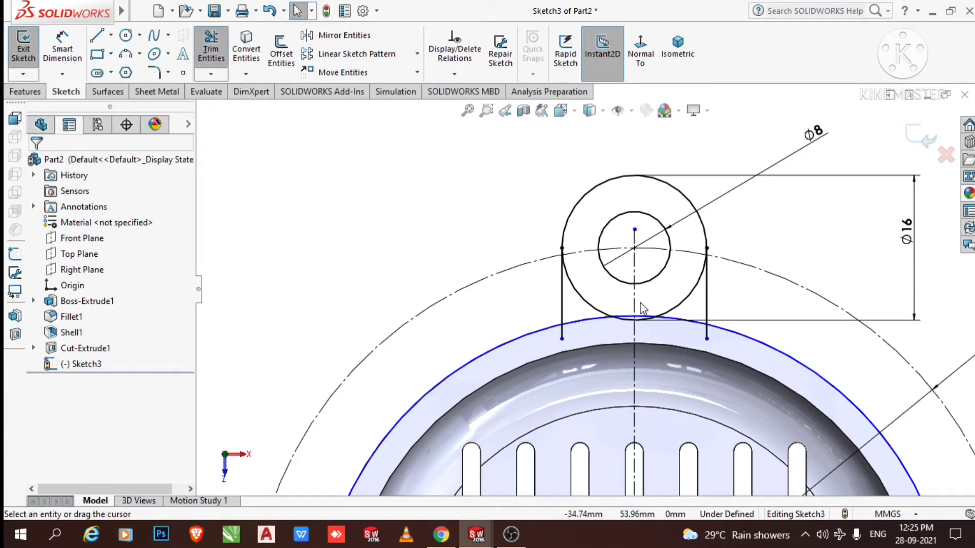
{"action": "scroll", "coordinate": [558, 297], "scroll_direction": "down", "scroll_amount": 5}
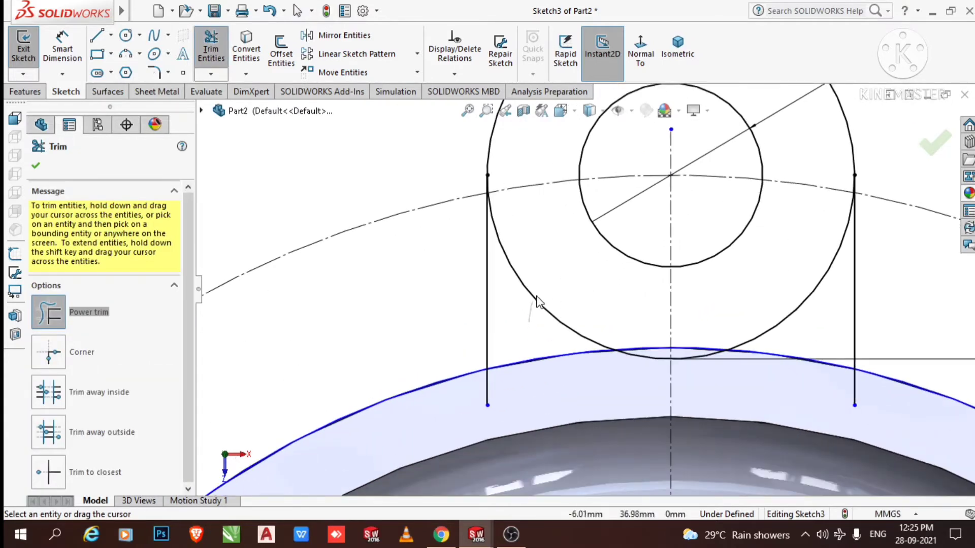
{"action": "left_click_drag", "start_coordinate": [539, 302], "coordinate": [631, 297]}
{"action": "left_click_drag", "start_coordinate": [836, 319], "coordinate": [818, 257]}
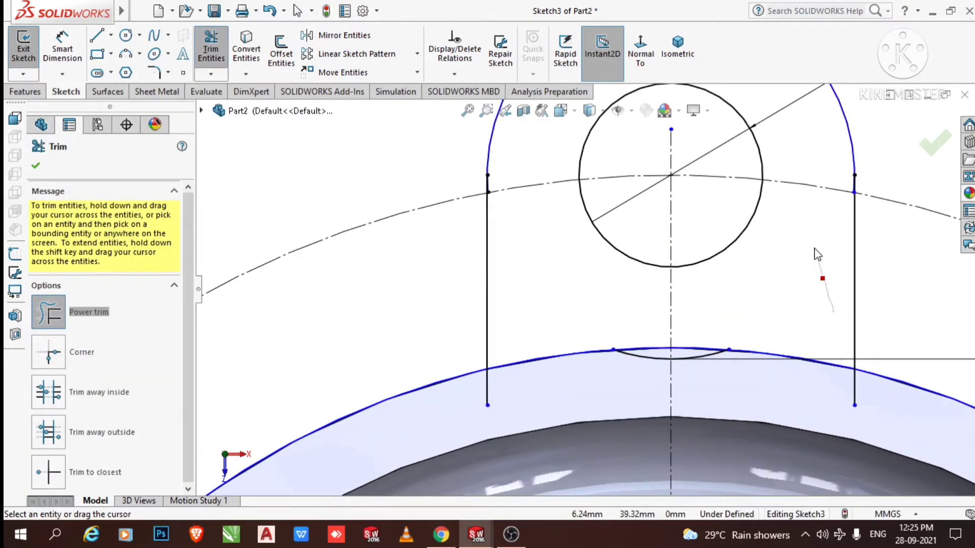
- Trim the short arc remnant of the outer lug circle beside the left vertical line, above the construction circle
{"action": "scroll", "coordinate": [559, 175], "scroll_direction": "down", "scroll_amount": 3}
{"action": "scroll", "coordinate": [406, 284], "scroll_direction": "down", "scroll_amount": 6}
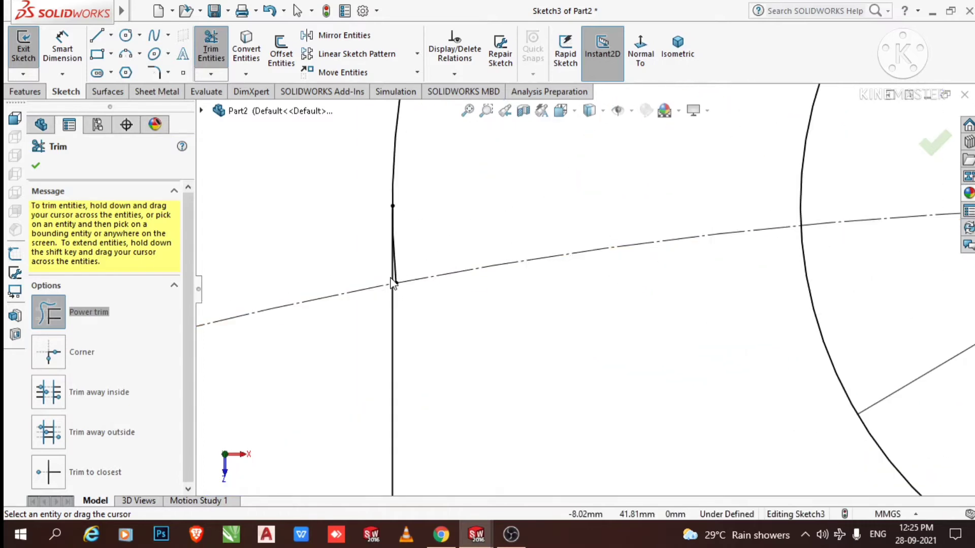
{"action": "scroll", "coordinate": [543, 296], "scroll_direction": "down", "scroll_amount": 3}
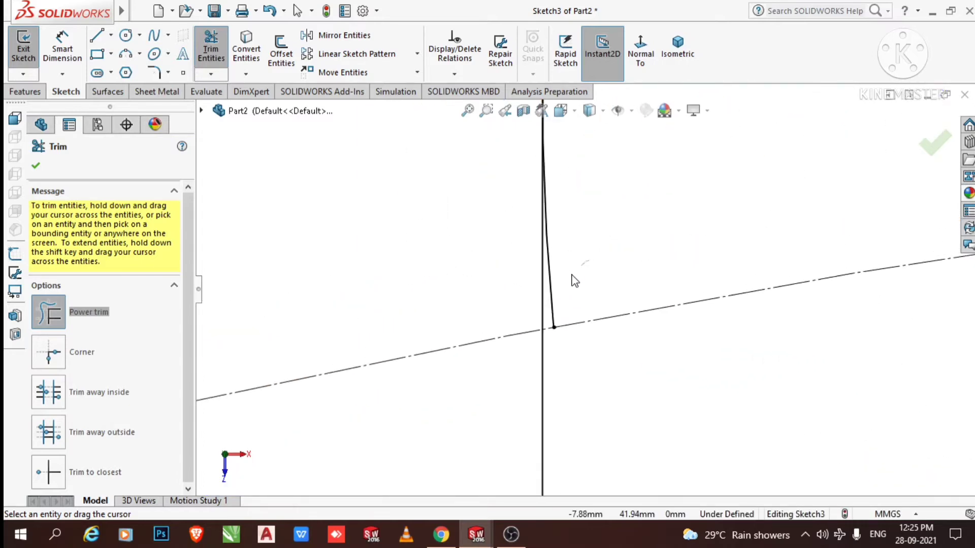
{"action": "left_click_drag", "start_coordinate": [554, 309], "coordinate": [568, 311]}
{"action": "scroll", "coordinate": [577, 311], "scroll_direction": "up", "scroll_amount": 3}
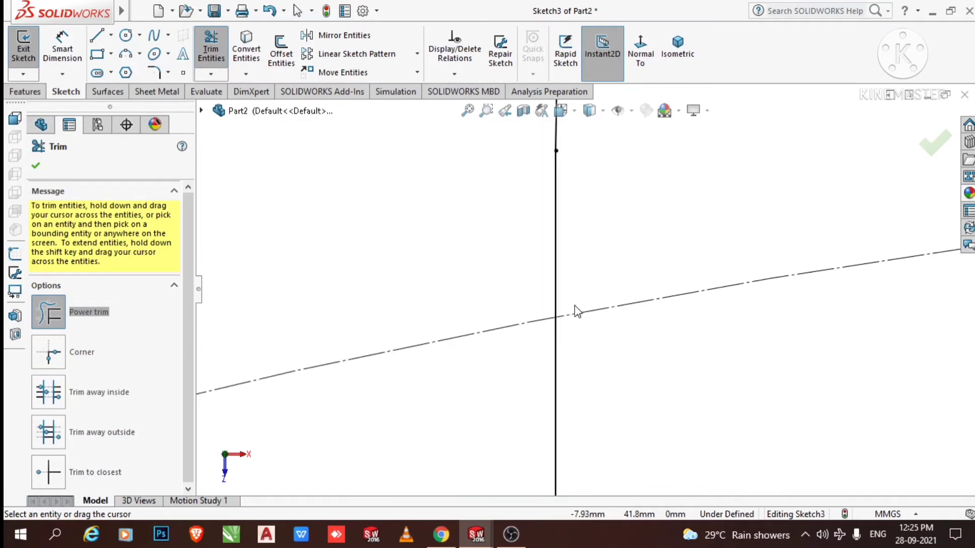
{"action": "scroll", "coordinate": [583, 315], "scroll_direction": "up", "scroll_amount": 5}
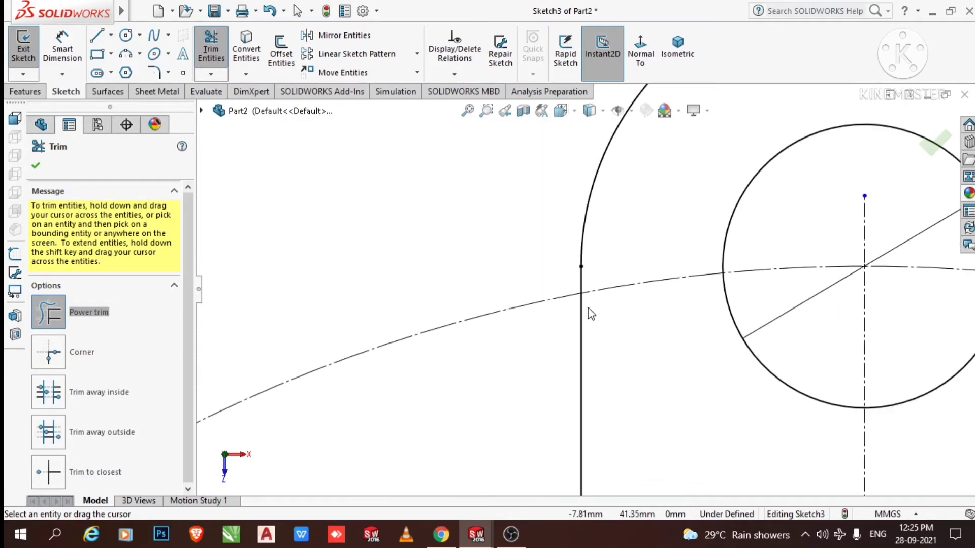
{"action": "scroll", "coordinate": [885, 303], "scroll_direction": "up", "scroll_amount": 3}
- Trim the short arc remnant of the outer lug circle beside the right vertical line, above the construction circle
{"action": "scroll", "coordinate": [697, 284], "scroll_direction": "down", "scroll_amount": 5}
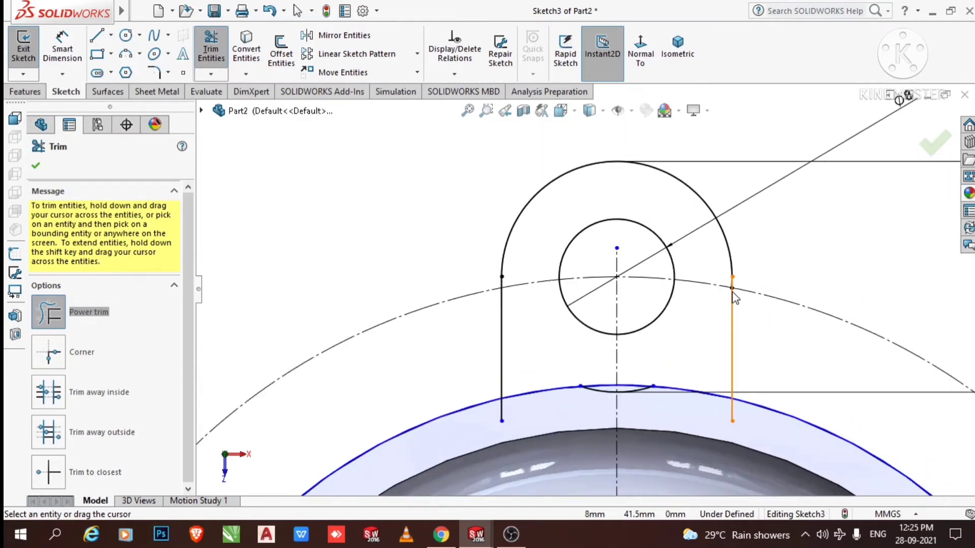
{"action": "scroll", "coordinate": [681, 279], "scroll_direction": "down", "scroll_amount": 6}
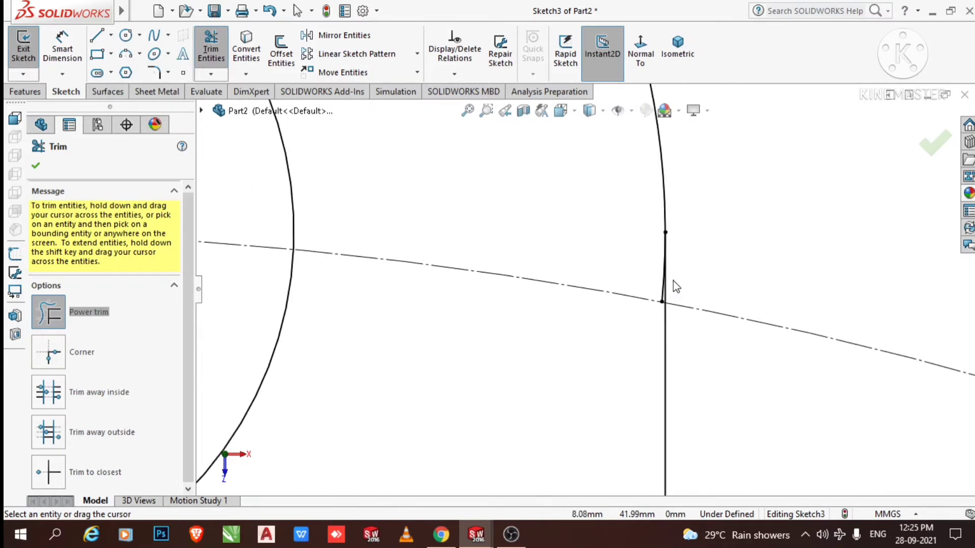
{"action": "scroll", "coordinate": [633, 304], "scroll_direction": "down", "scroll_amount": 2}
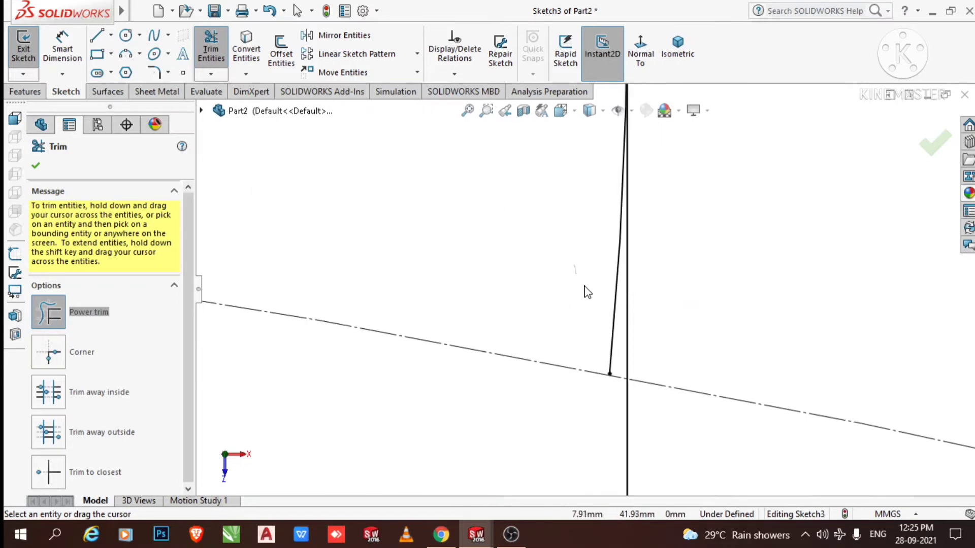
{"action": "left_click_drag", "start_coordinate": [611, 324], "coordinate": [609, 336]}
{"action": "scroll", "coordinate": [584, 335], "scroll_direction": "up", "scroll_amount": 5}
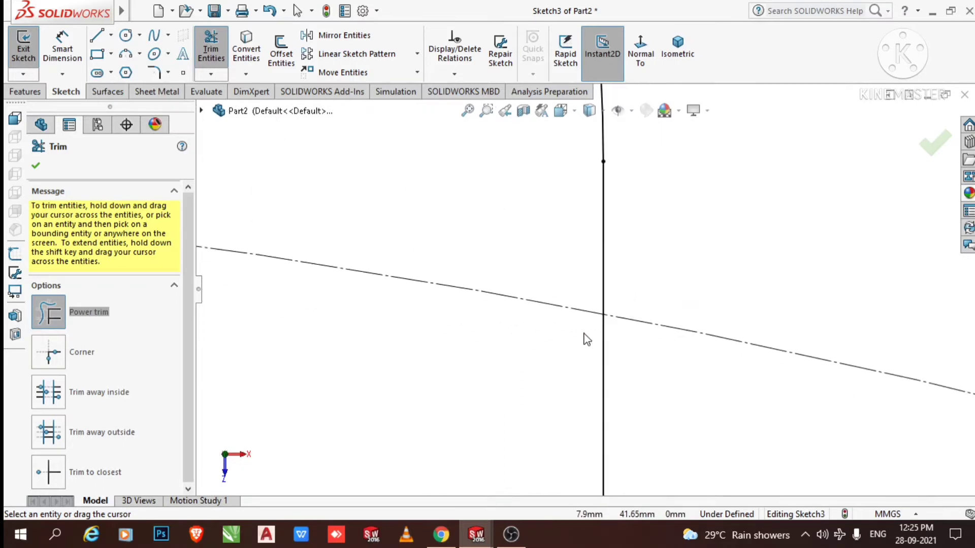
{"action": "scroll", "coordinate": [587, 339], "scroll_direction": "up", "scroll_amount": 8}
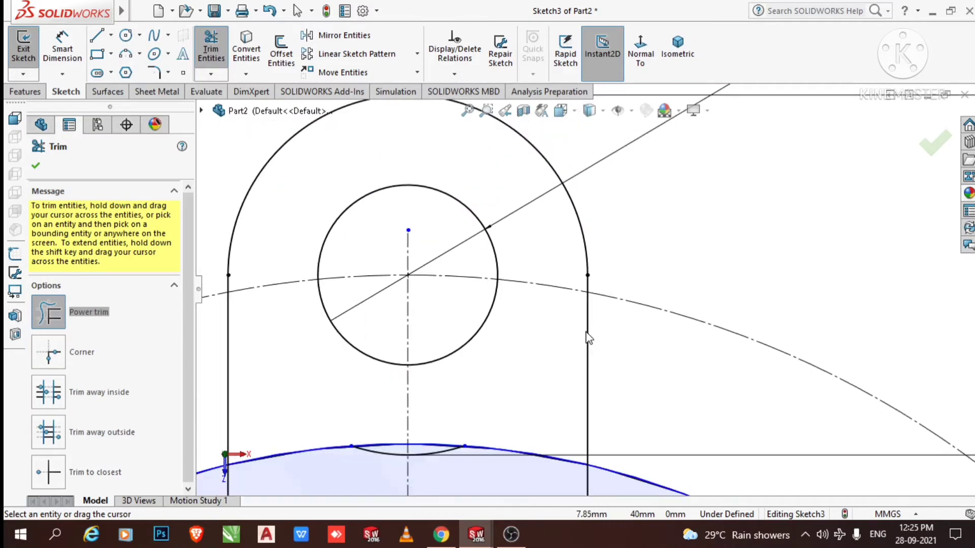
- Trim the rim circle outside the lug's left line and the end of that line extending below the rim edge
{"action": "scroll", "coordinate": [567, 352], "scroll_direction": "up", "scroll_amount": 2}
{"action": "scroll", "coordinate": [424, 349], "scroll_direction": "down", "scroll_amount": 6}
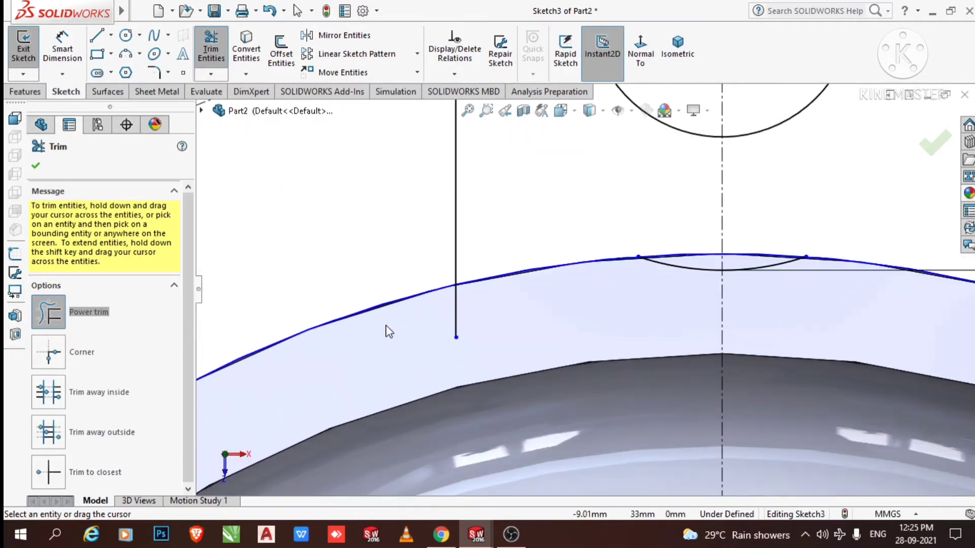
{"action": "left_click_drag", "start_coordinate": [405, 278], "coordinate": [403, 319]}
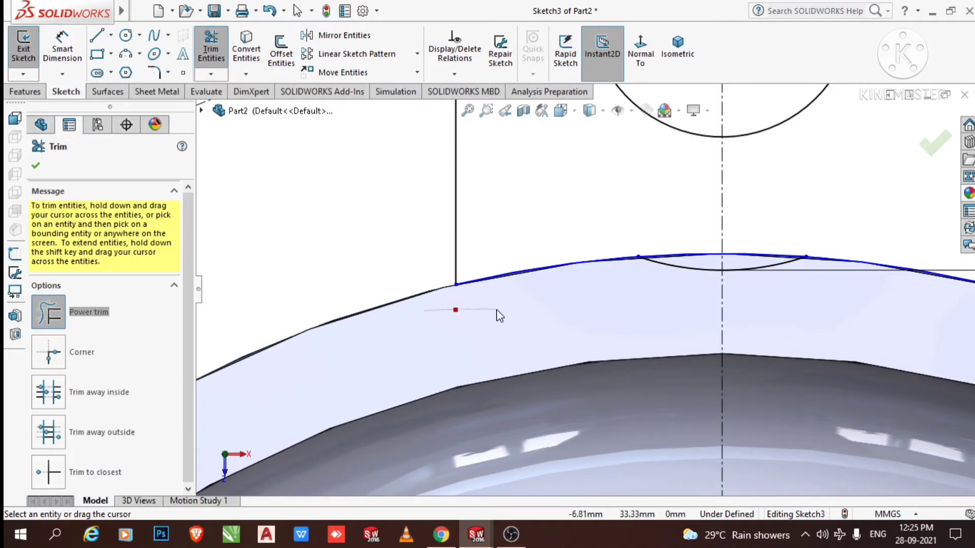
- Trim both halves of the outer lug circle's remaining arc just below the rim edge at the vertical centerline
{"action": "scroll", "coordinate": [551, 306], "scroll_direction": "up", "scroll_amount": 1}
{"action": "scroll", "coordinate": [656, 272], "scroll_direction": "down", "scroll_amount": 2}
{"action": "left_click_drag", "start_coordinate": [629, 301], "coordinate": [648, 279]}
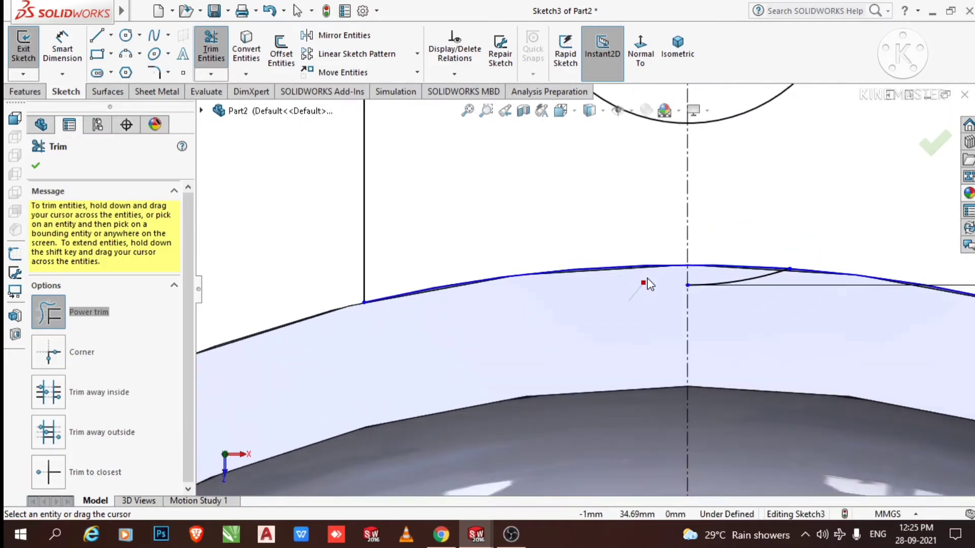
{"action": "left_click_drag", "start_coordinate": [729, 326], "coordinate": [729, 279]}
{"action": "scroll", "coordinate": [746, 337], "scroll_direction": "up", "scroll_amount": 1}
{"action": "scroll", "coordinate": [779, 300], "scroll_direction": "down", "scroll_amount": 2}
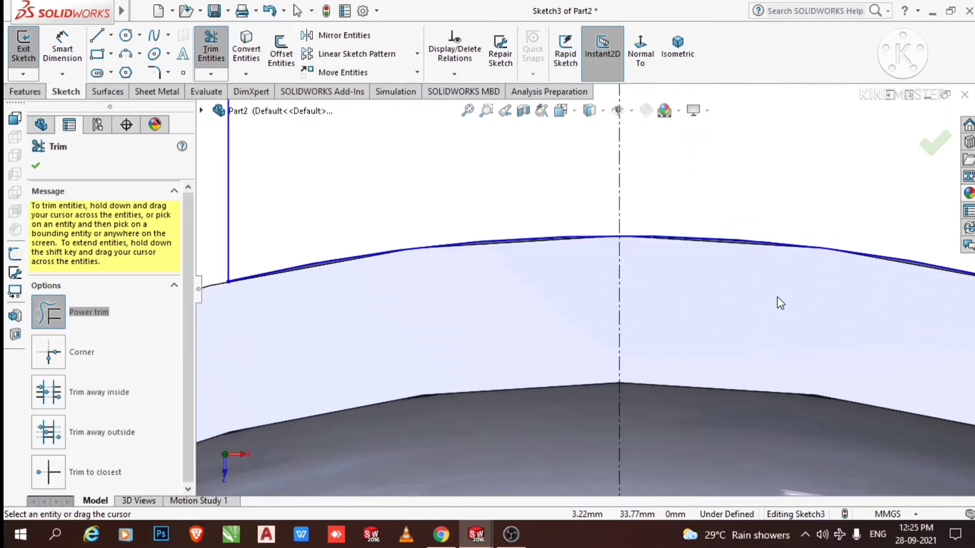
- Trim the rim circle outside the lug's right line and that line's overhang below the rim edge, closing the lug outline
{"action": "scroll", "coordinate": [806, 305], "scroll_direction": "up", "scroll_amount": 1}
{"action": "scroll", "coordinate": [806, 305], "scroll_direction": "up", "scroll_amount": 3}
{"action": "scroll", "coordinate": [781, 283], "scroll_direction": "down", "scroll_amount": 2}
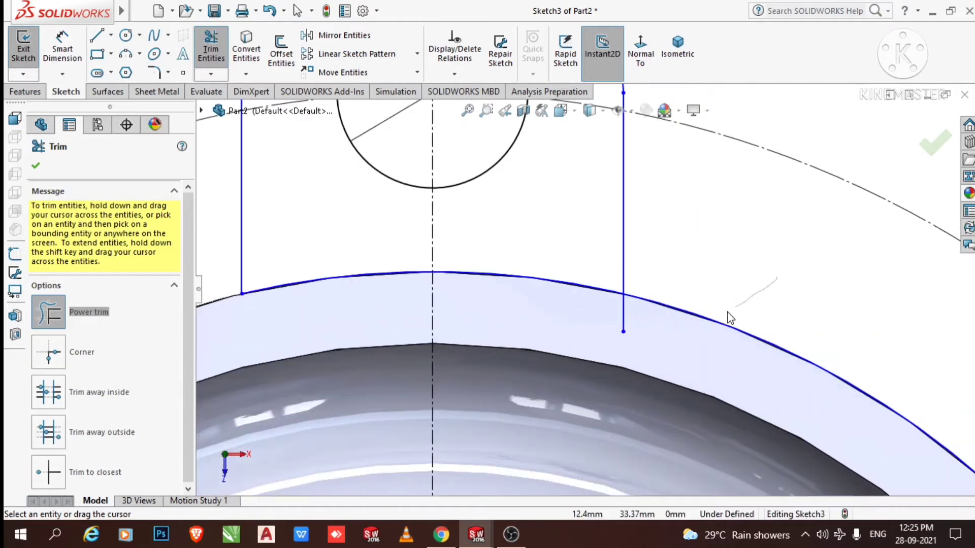
{"action": "left_click_drag", "start_coordinate": [710, 322], "coordinate": [694, 324]}
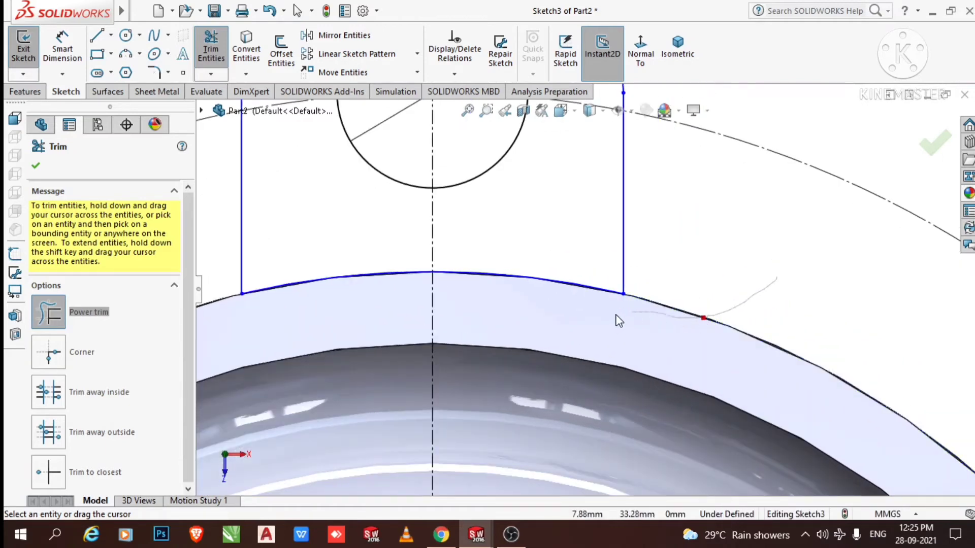
{"action": "scroll", "coordinate": [632, 336], "scroll_direction": "up", "scroll_amount": 5}
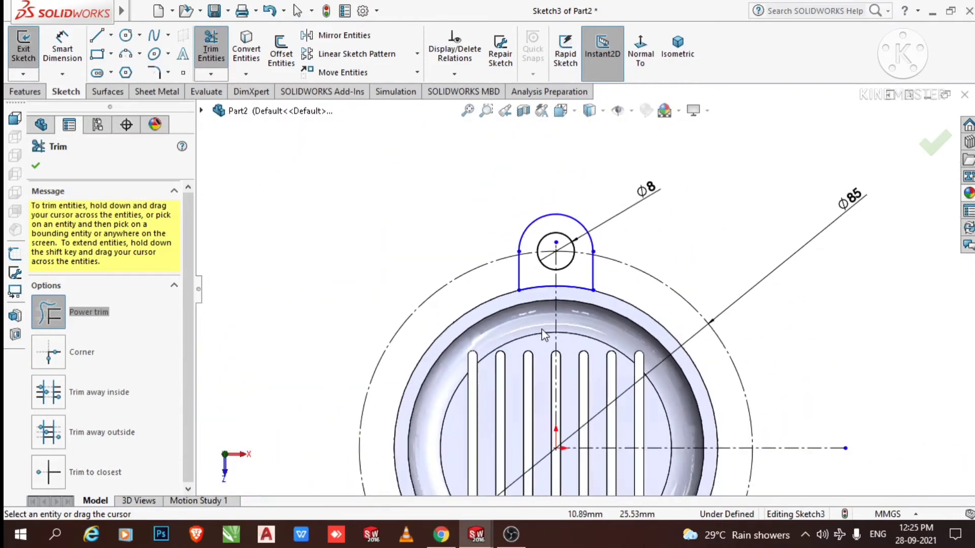
- Finish trimming and set up a blind boss extrusion of the closed lug profile, 2 mm deep
{"action": "left_click", "coordinate": [35, 168]}
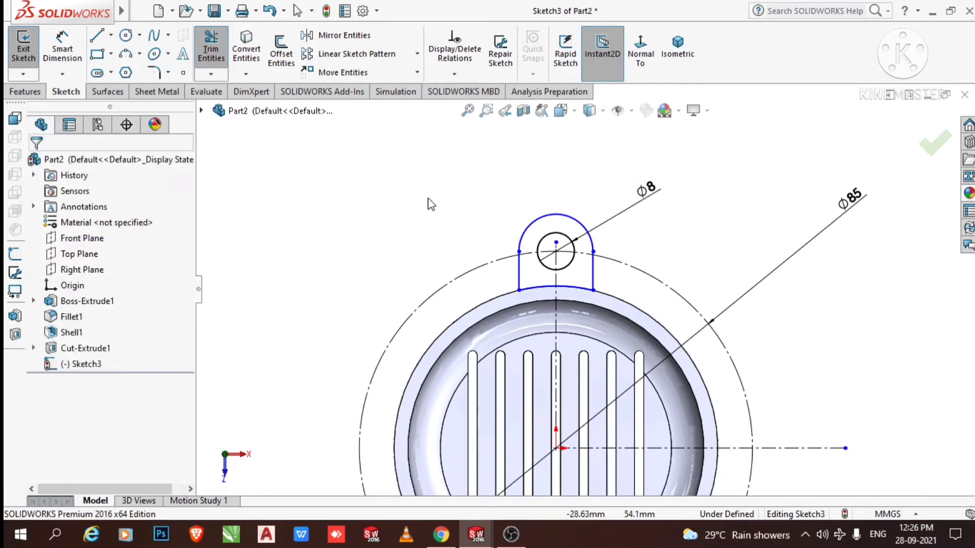
{"action": "scroll", "coordinate": [431, 200], "scroll_direction": "down", "scroll_amount": 1}
{"action": "scroll", "coordinate": [559, 313], "scroll_direction": "up", "scroll_amount": 1}
{"action": "scroll", "coordinate": [559, 312], "scroll_direction": "up", "scroll_amount": 1}
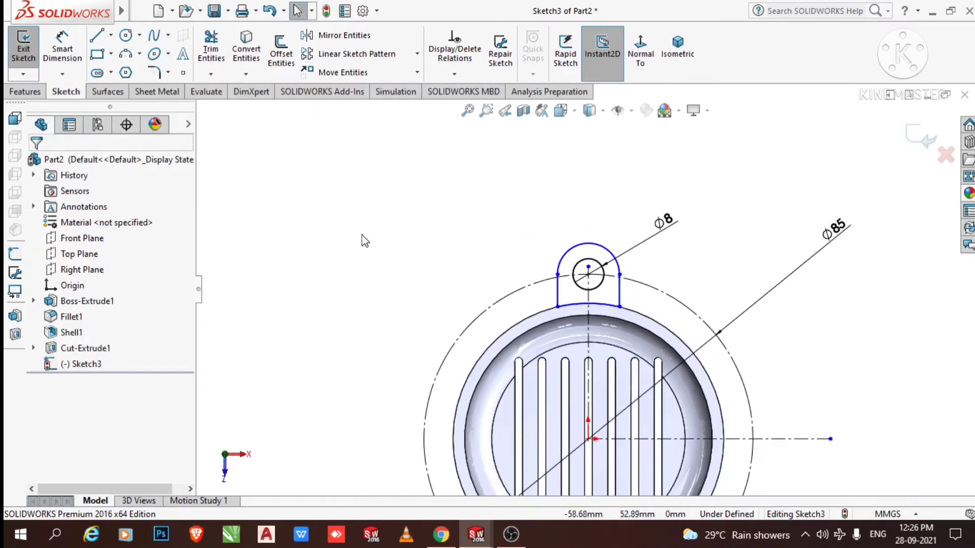
{"action": "middle_click_drag", "start_coordinate": [402, 311], "coordinate": [433, 315]}
{"action": "scroll", "coordinate": [675, 388], "scroll_direction": "down", "scroll_amount": 1}
{"action": "scroll", "coordinate": [629, 337], "scroll_direction": "up", "scroll_amount": 1}
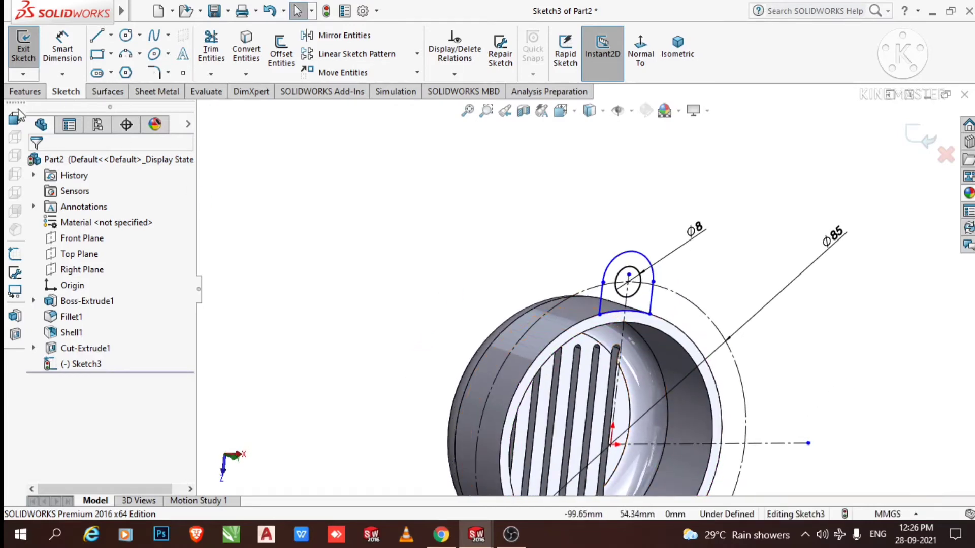
{"action": "left_click", "coordinate": [25, 92]}
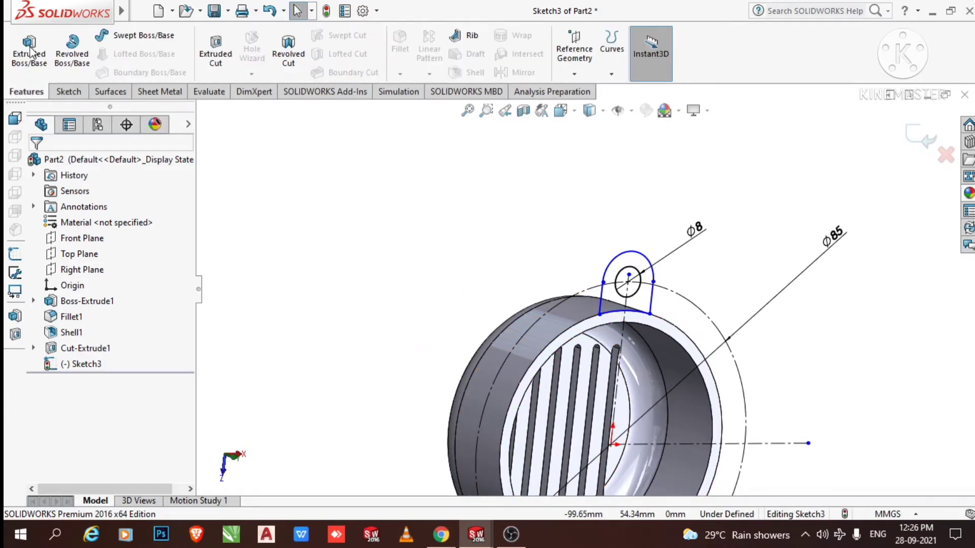
{"action": "left_click", "coordinate": [31, 56]}
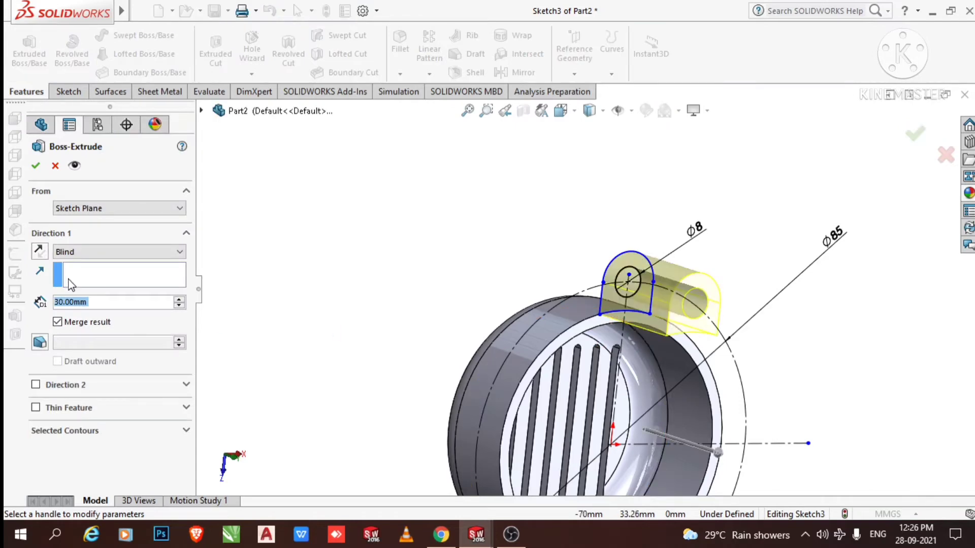
{"action": "type", "text": "2"}
{"action": "key", "text": "Return"}
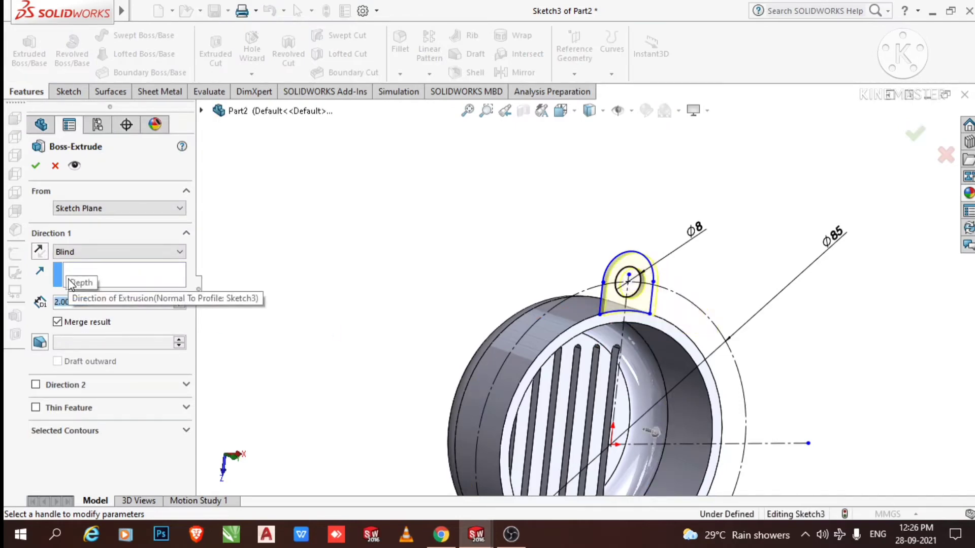
- Reverse the lug extrusion's direction so it runs back along the cover's outer wall, and accept the feature
{"action": "scroll", "coordinate": [609, 310], "scroll_direction": "down", "scroll_amount": 5}
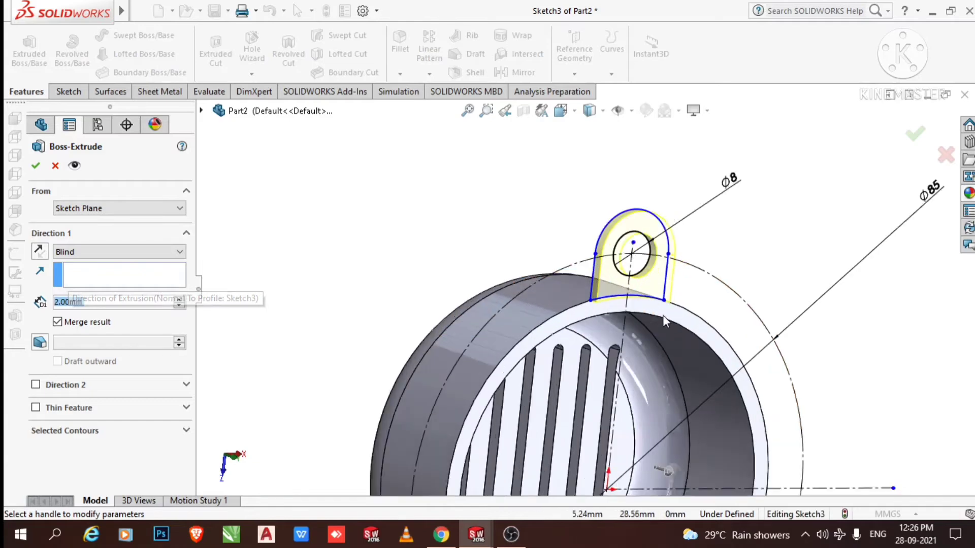
{"action": "scroll", "coordinate": [566, 291], "scroll_direction": "down", "scroll_amount": 2}
{"action": "middle_click_drag", "start_coordinate": [563, 301], "coordinate": [580, 310]}
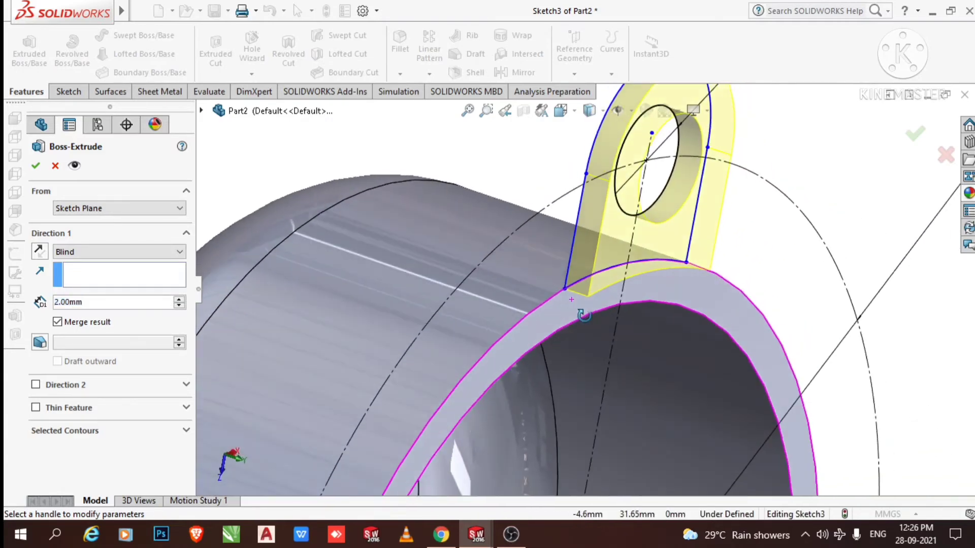
{"action": "left_click", "coordinate": [40, 251]}
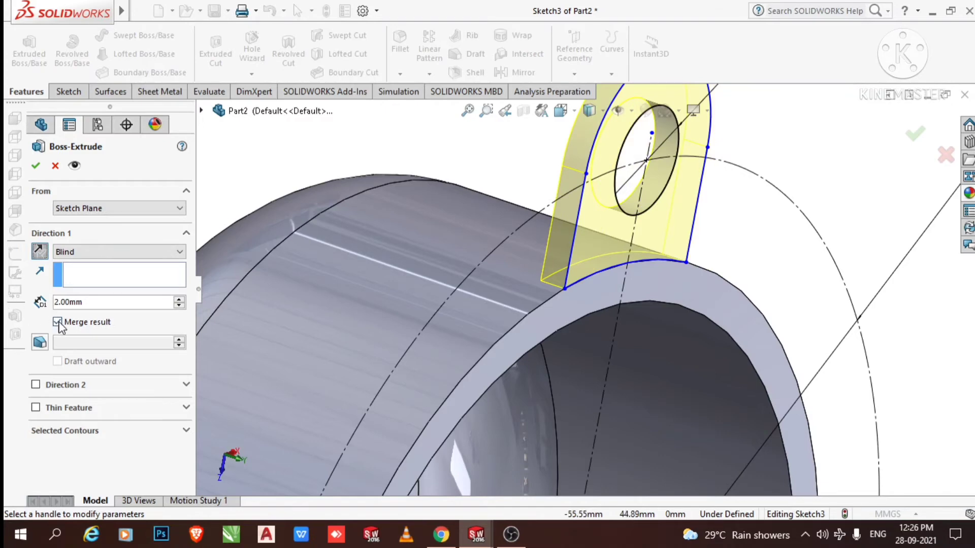
{"action": "left_click", "coordinate": [36, 167]}
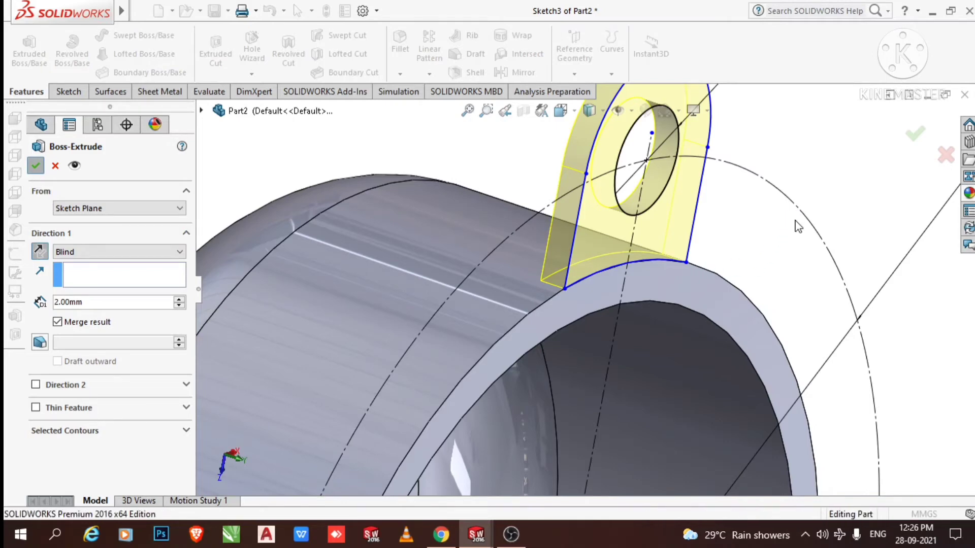
- Examine the extruded lug and its junction with the cover rim from several angles
{"action": "left_click", "coordinate": [838, 177]}
{"action": "scroll", "coordinate": [833, 174], "scroll_direction": "up", "scroll_amount": 8}
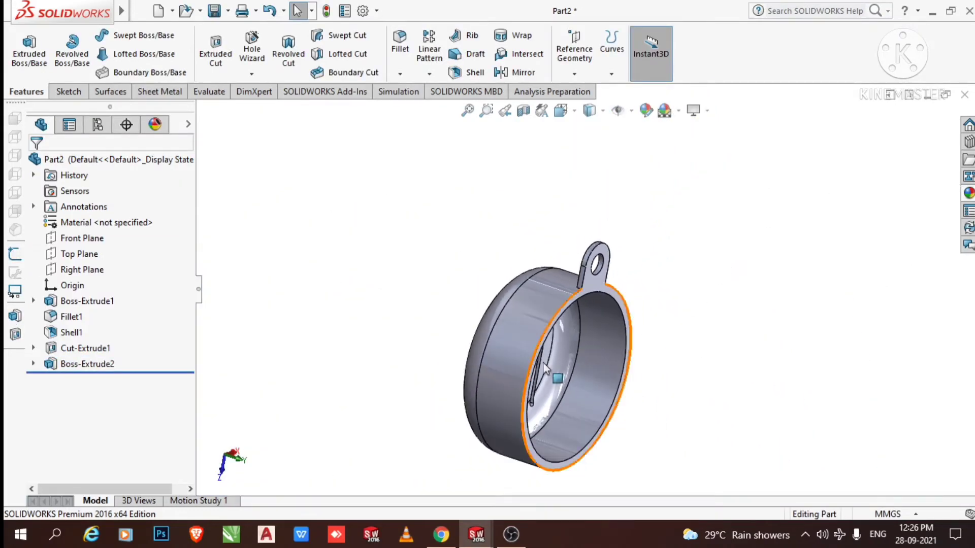
{"action": "scroll", "coordinate": [553, 339], "scroll_direction": "down", "scroll_amount": 3}
{"action": "middle_click_drag", "start_coordinate": [490, 283], "coordinate": [413, 218]}
{"action": "key", "text": "ctrl+1"}
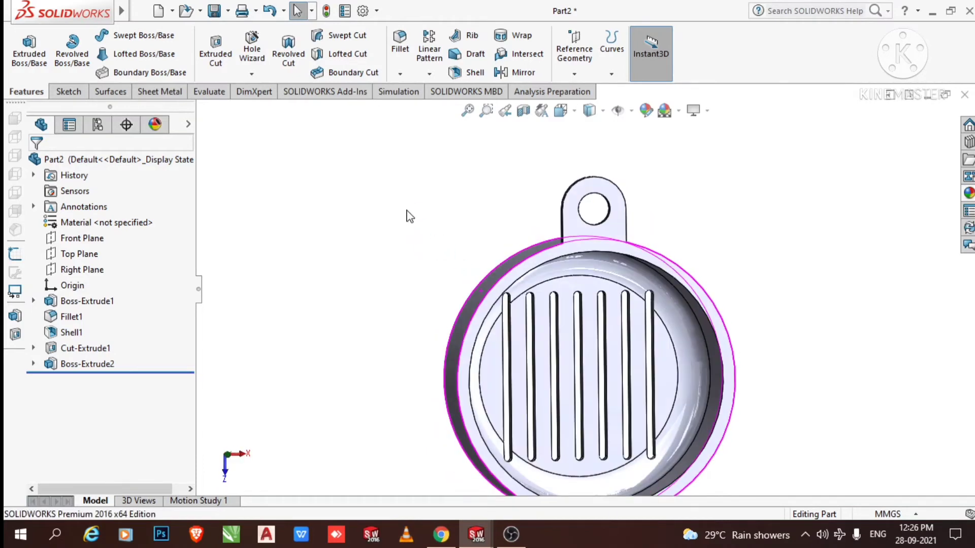
{"action": "scroll", "coordinate": [686, 403], "scroll_direction": "down", "scroll_amount": 2}
{"action": "middle_click_drag", "start_coordinate": [680, 406], "coordinate": [771, 352]}
{"action": "key", "text": "z"}
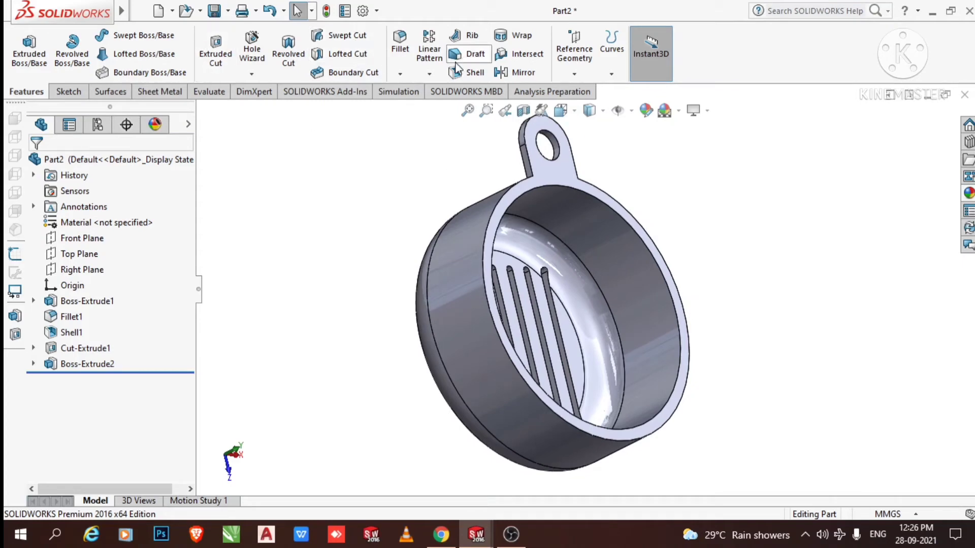
- Try to set up a circular pattern around the rim's outer circular edge, with the main cover extrusion as the patterned feature
{"action": "left_click", "coordinate": [430, 74]}
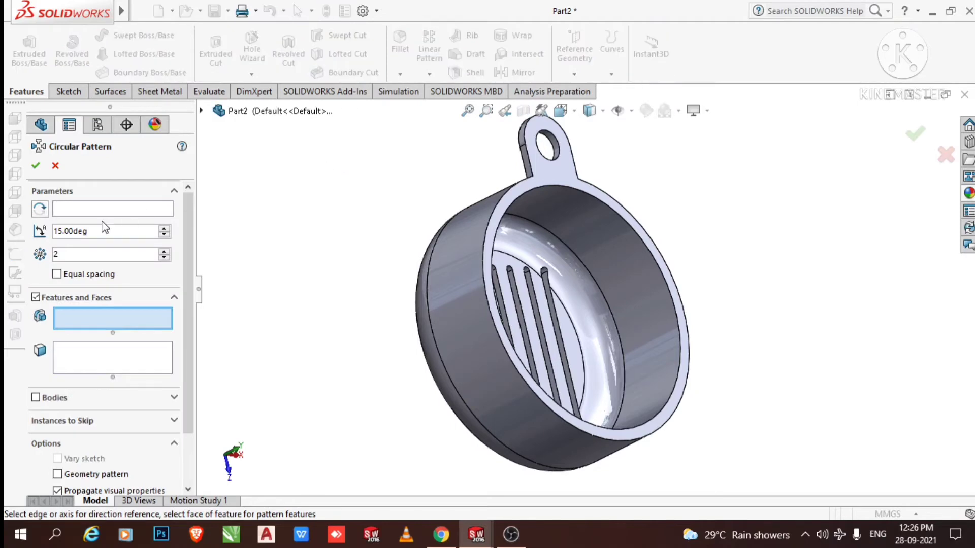
{"action": "left_click", "coordinate": [86, 212]}
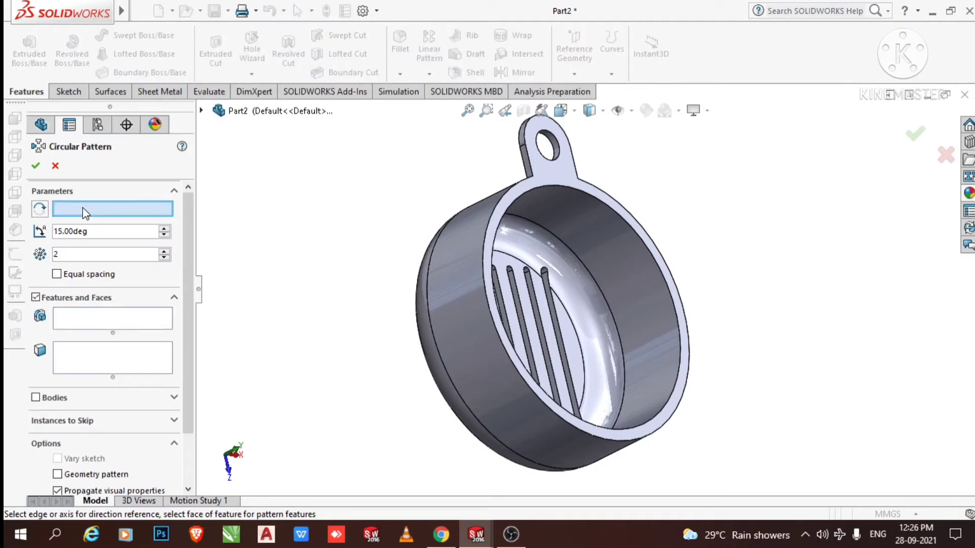
{"action": "left_click", "coordinate": [499, 337]}
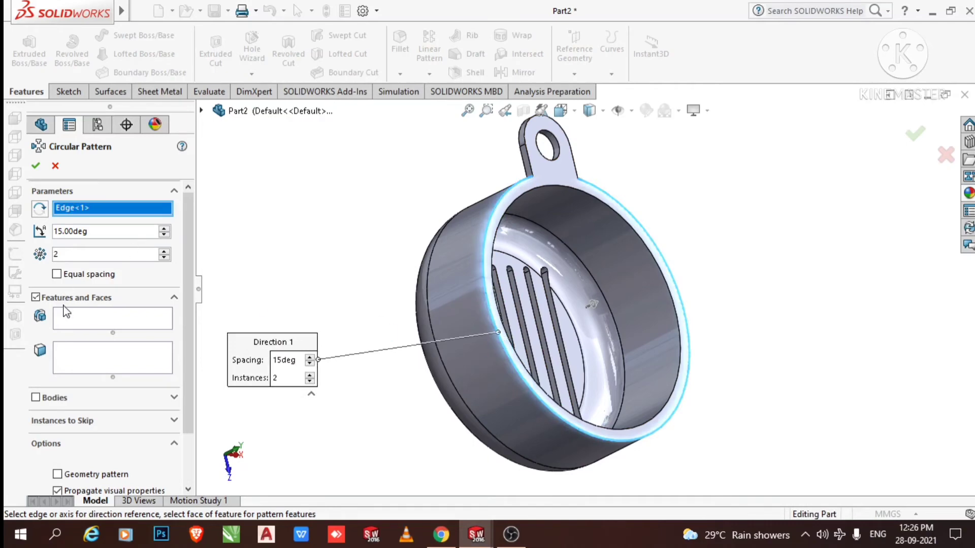
{"action": "left_click", "coordinate": [79, 331]}
{"action": "left_click", "coordinate": [533, 158]}
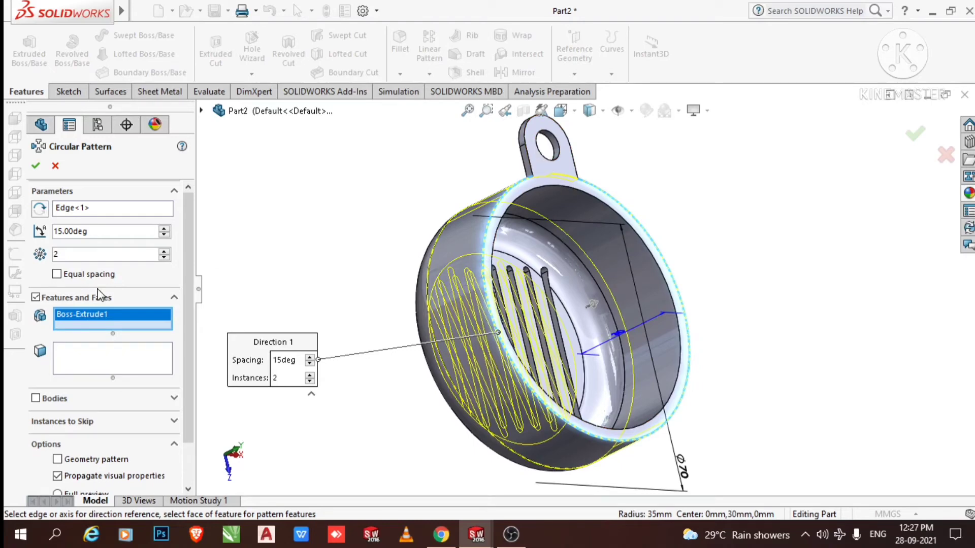
- Remove the cover extrusion from the circular pattern and choose the lug's flat face, shared with the rim, as the patterned face
{"action": "left_click", "coordinate": [90, 359]}
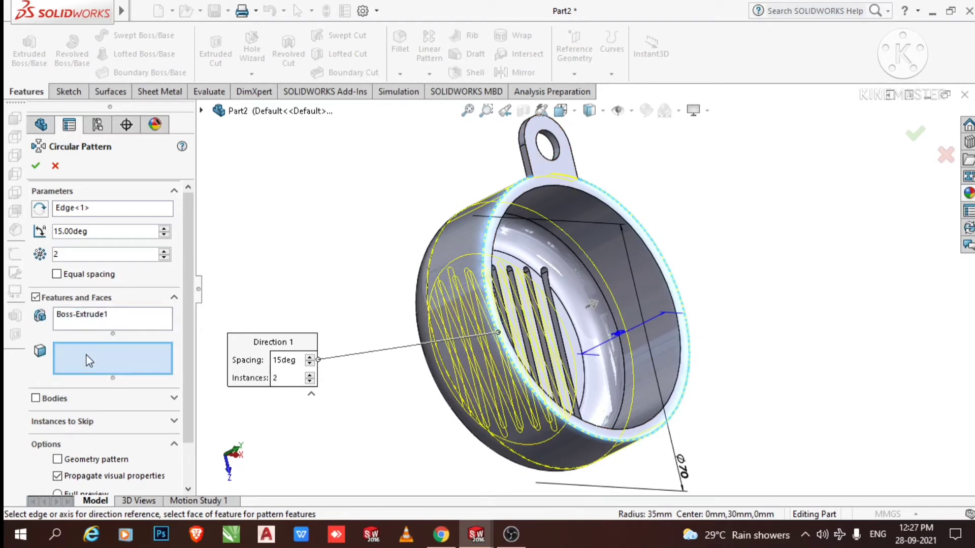
{"action": "left_click", "coordinate": [55, 422]}
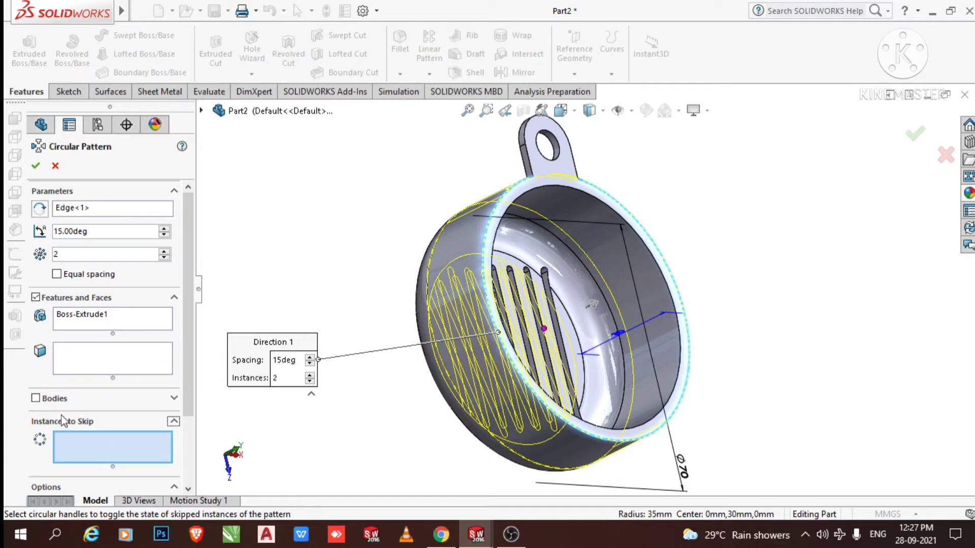
{"action": "left_click", "coordinate": [66, 358]}
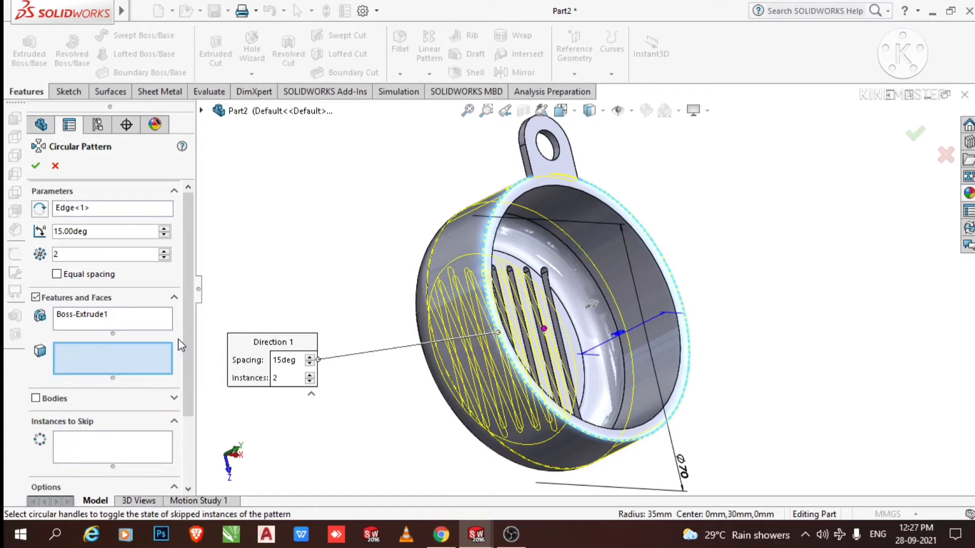
{"action": "right_click", "coordinate": [98, 320]}
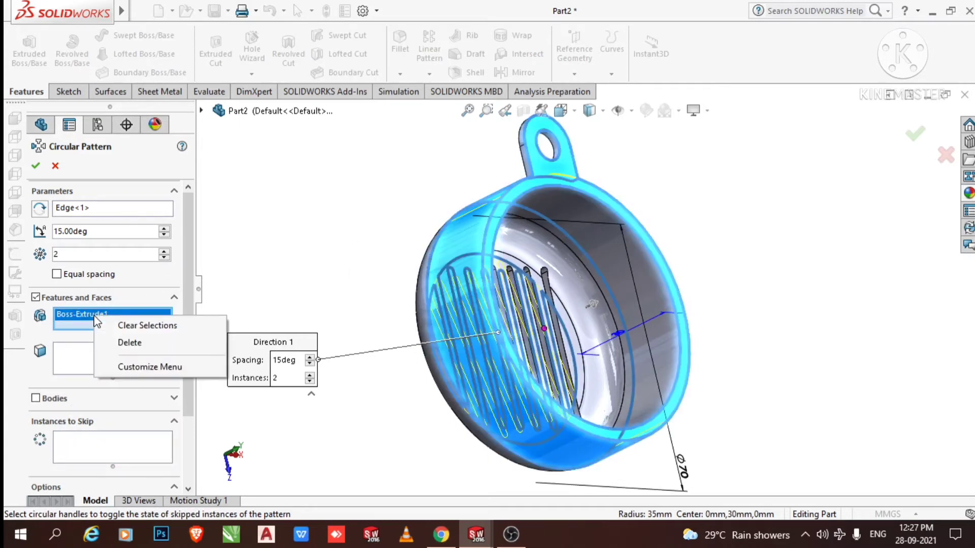
{"action": "left_click", "coordinate": [130, 343]}
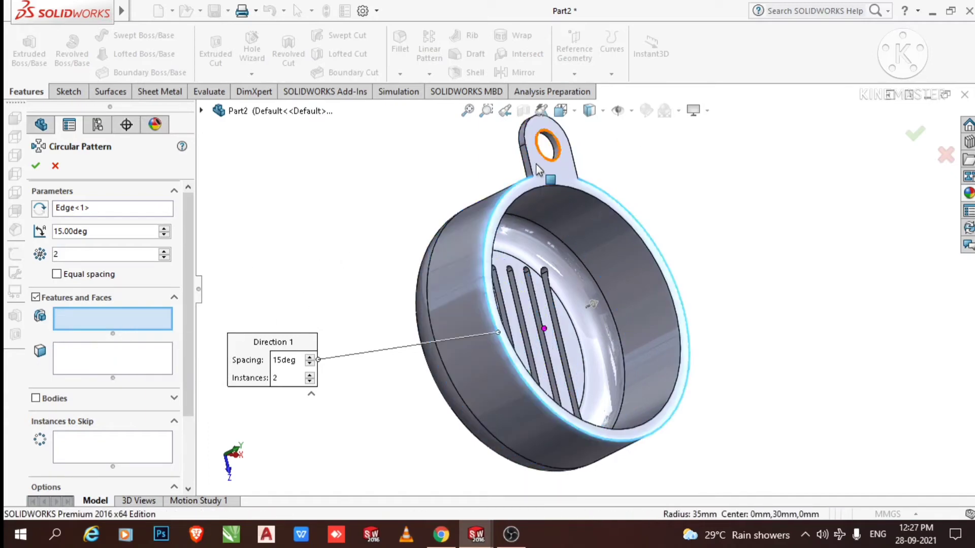
{"action": "left_click", "coordinate": [121, 364]}
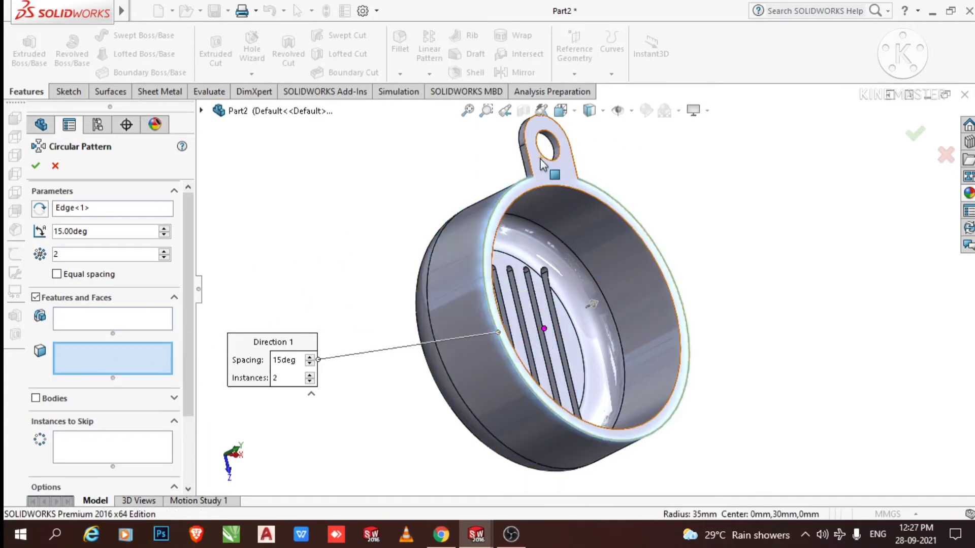
{"action": "left_click", "coordinate": [556, 170]}
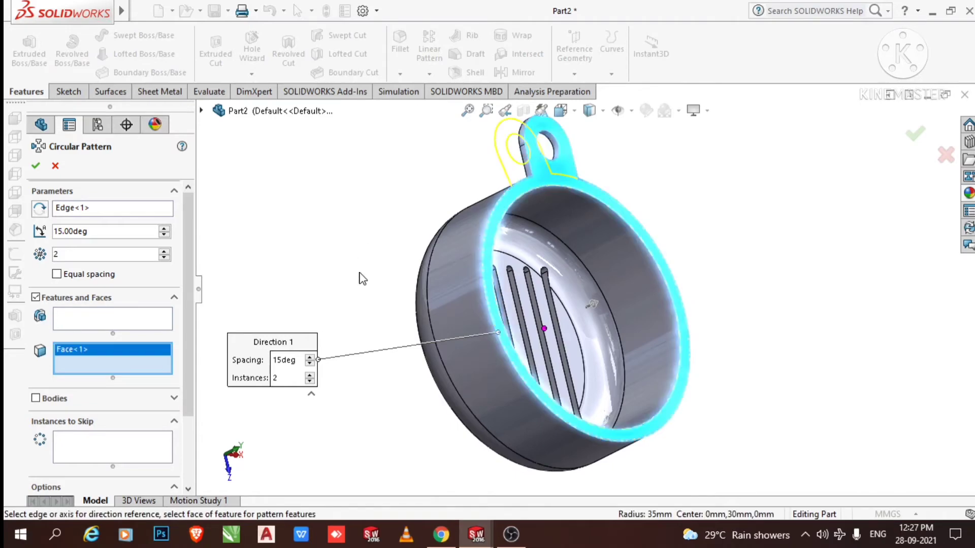
- Set the circular pattern to 3 instances with 120-degree spacing
{"action": "middle_click_drag", "start_coordinate": [359, 276], "coordinate": [337, 279]}
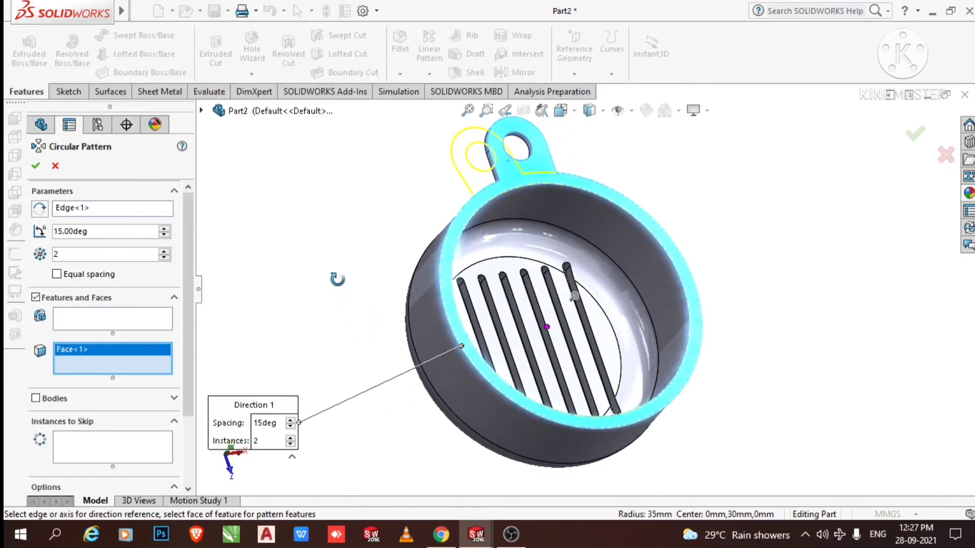
{"action": "scroll", "coordinate": [257, 303], "scroll_direction": "up", "scroll_amount": 1}
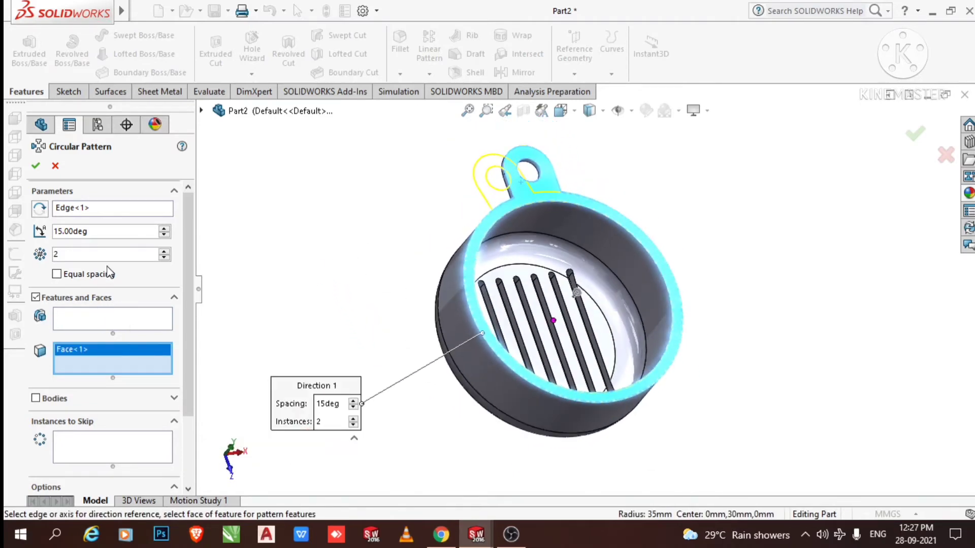
{"action": "left_click", "coordinate": [164, 251]}
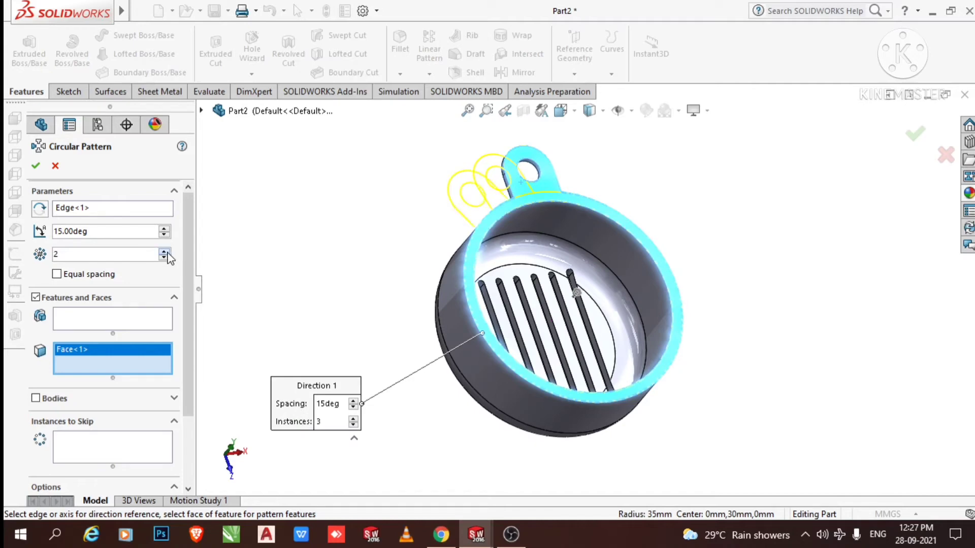
{"action": "left_click", "coordinate": [100, 230]}
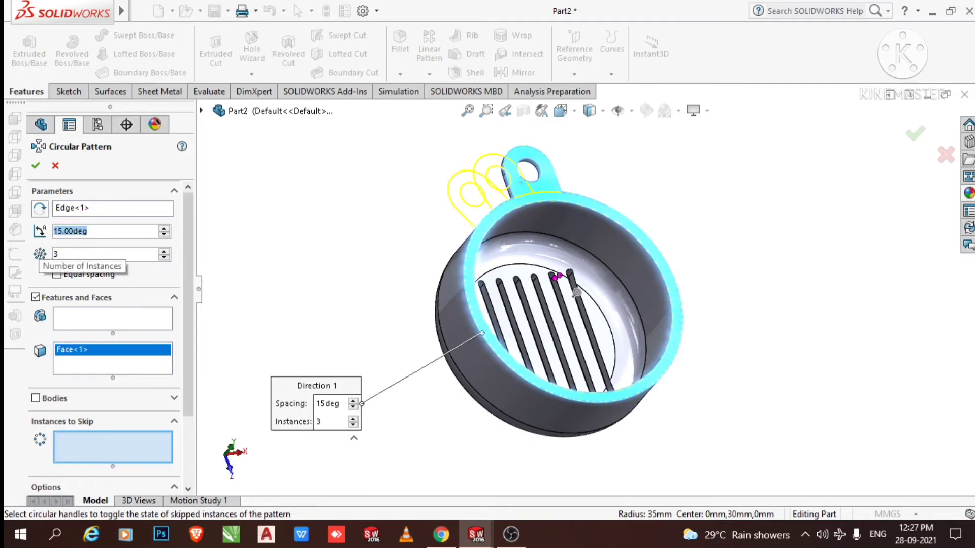
{"action": "type", "text": "120"}
{"action": "key", "text": "Return"}
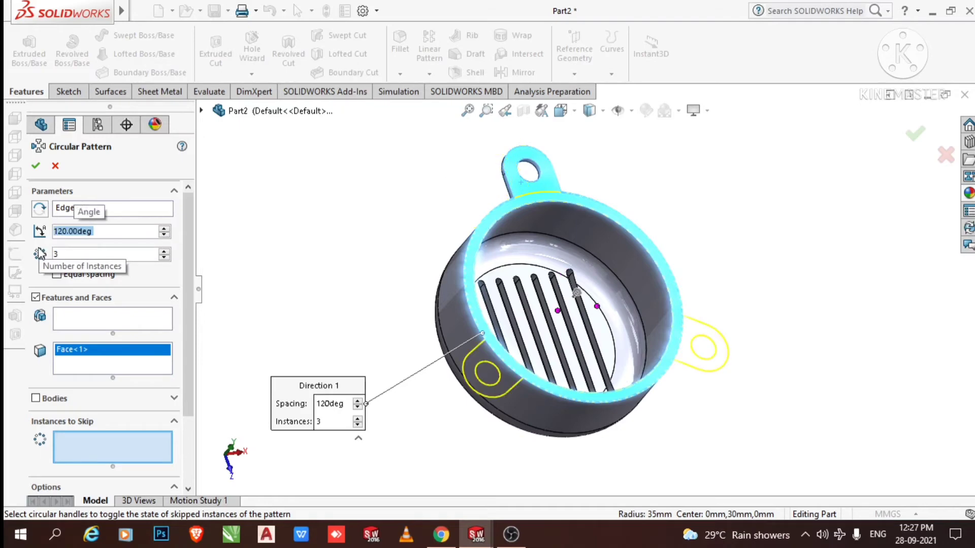
- Try to create the lug face pattern, enable its Geometry pattern option, and cancel the circular pattern
{"action": "left_click", "coordinate": [36, 166]}
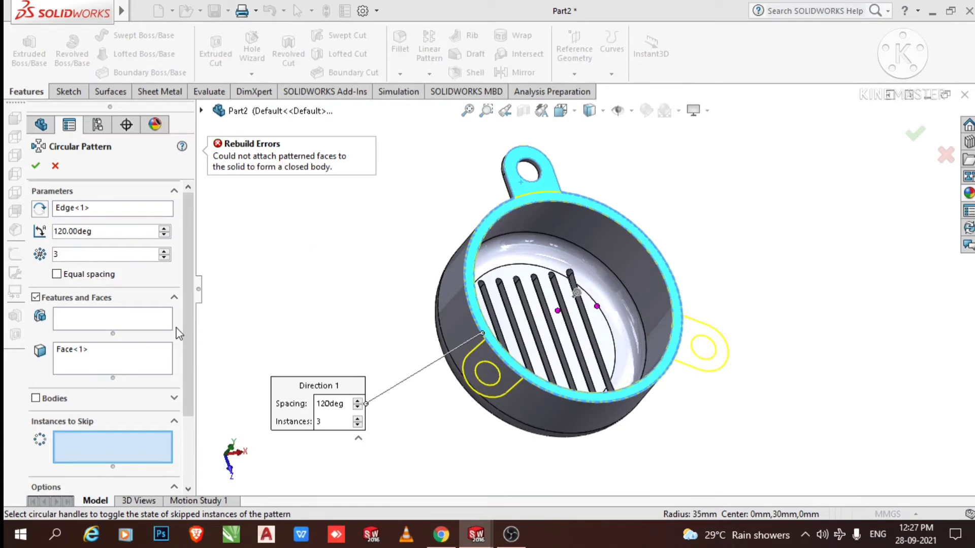
{"action": "scroll", "coordinate": [185, 396], "scroll_direction": "down", "scroll_amount": 3}
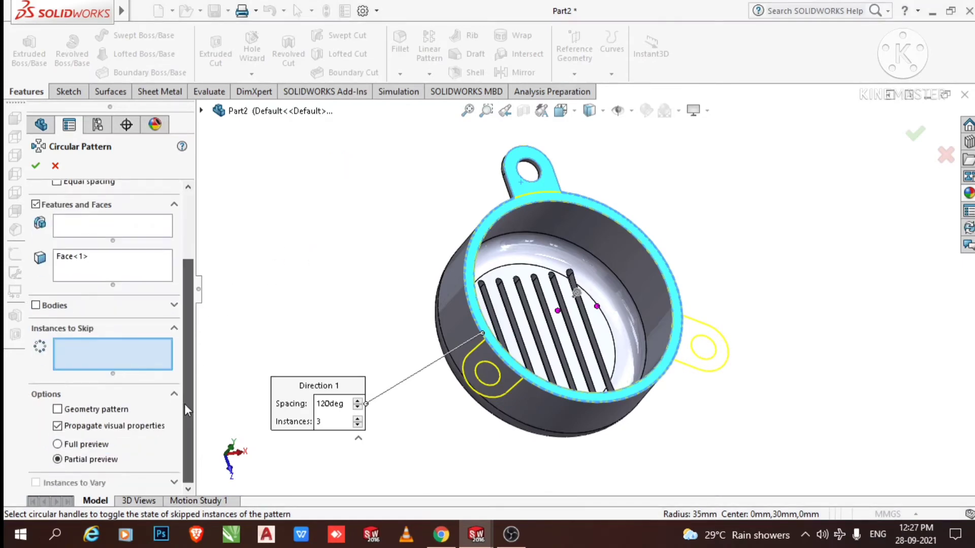
{"action": "left_click", "coordinate": [58, 410]}
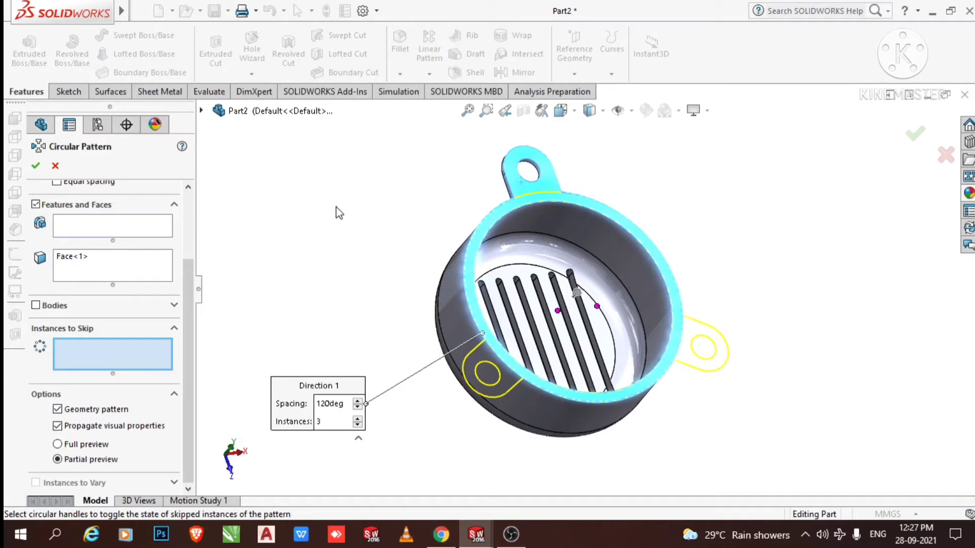
{"action": "left_click", "coordinate": [55, 166]}
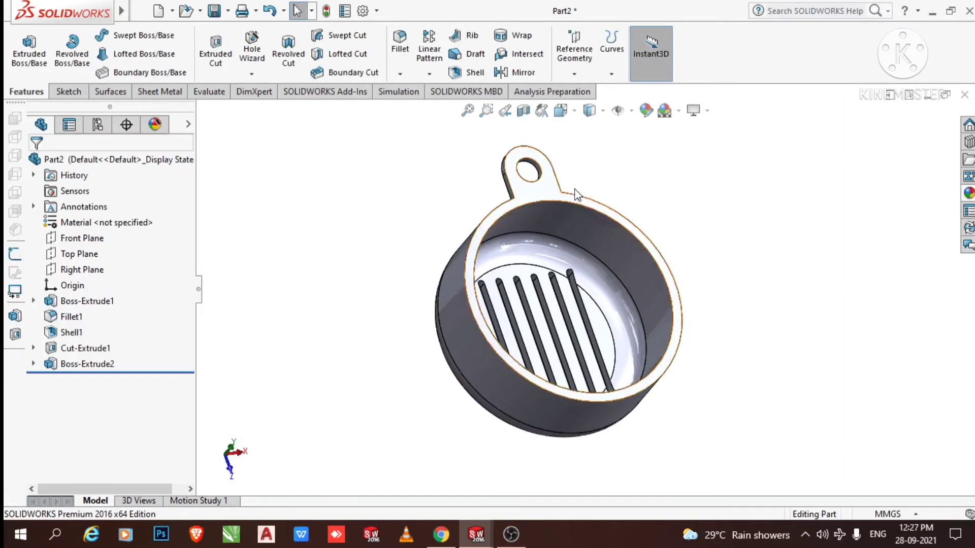
- Edit the lug's extrusion and disable Merge result so the lug is a separate body from the cover
{"action": "right_click", "coordinate": [76, 364]}
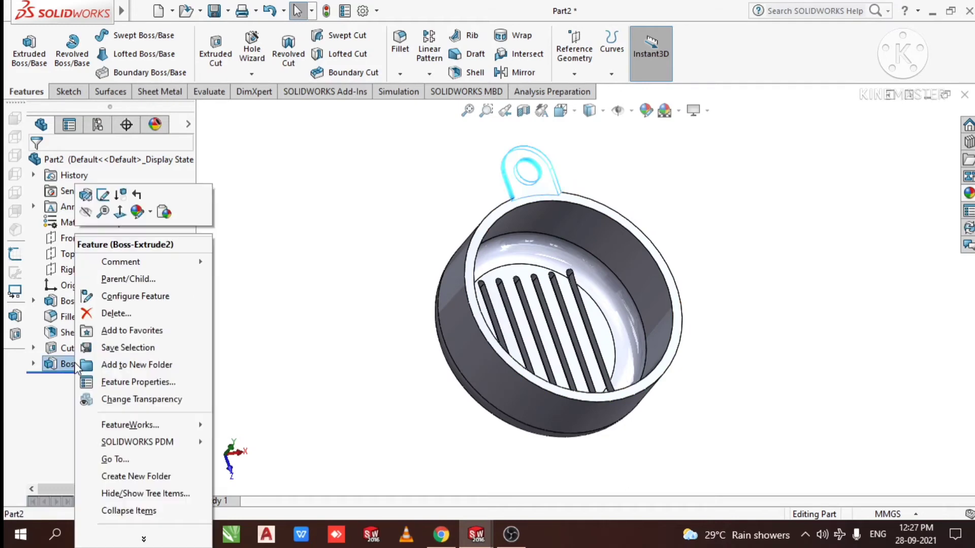
{"action": "left_click", "coordinate": [92, 199]}
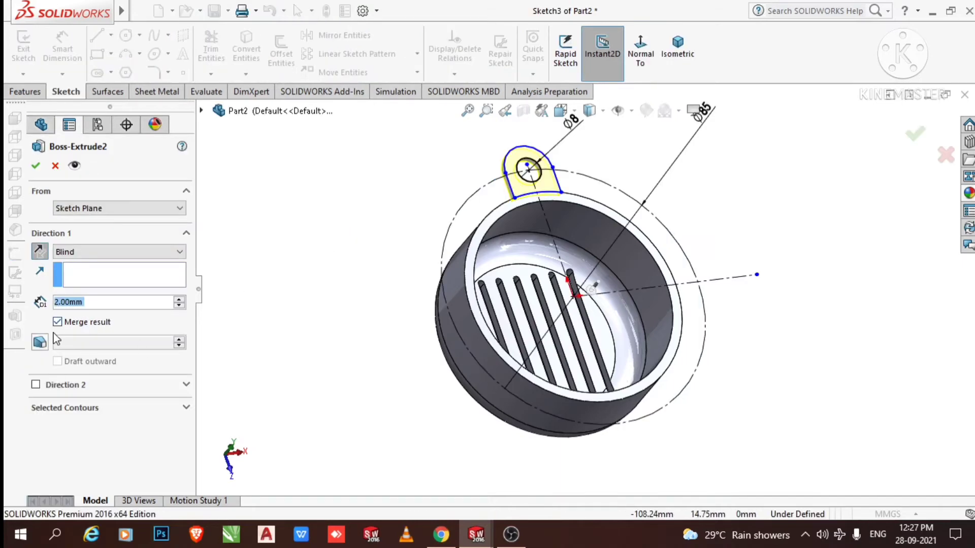
{"action": "left_click", "coordinate": [58, 322]}
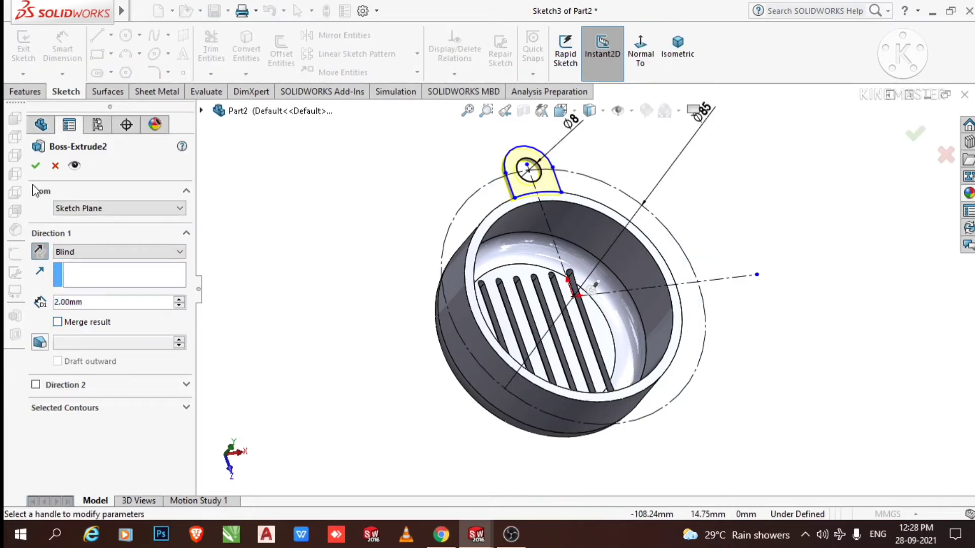
{"action": "left_click", "coordinate": [35, 166]}
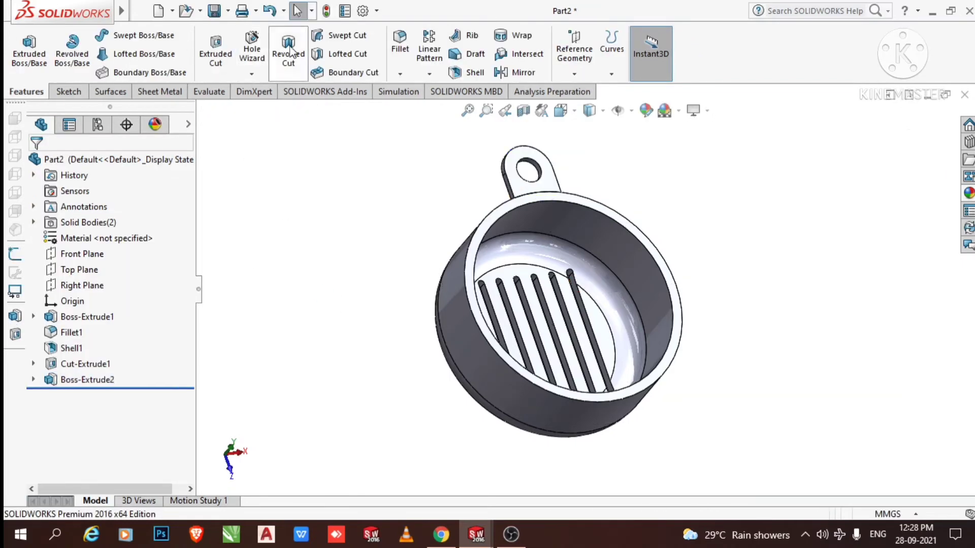
- Start a new circular pattern with the rim's outer circular edge as the direction reference
{"action": "left_click", "coordinate": [429, 74]}
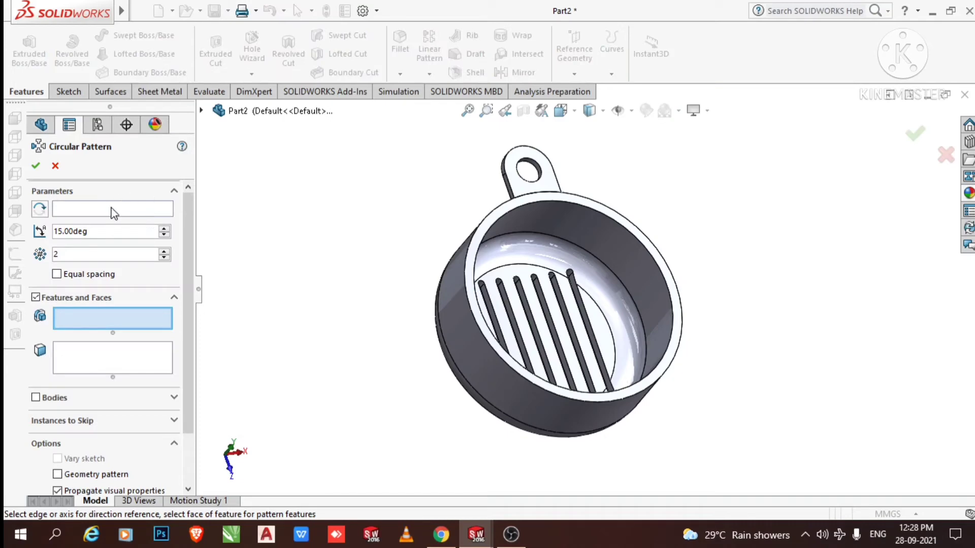
{"action": "left_click", "coordinate": [113, 210]}
{"action": "left_click", "coordinate": [474, 236]}
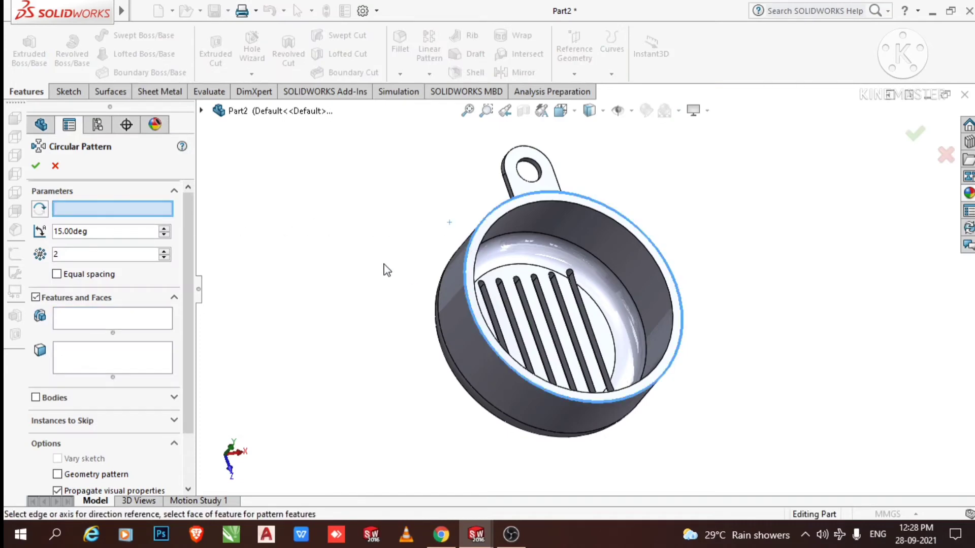
- Try to pattern the lug as a feature, and choose its flat face as the patterned face instead
{"action": "left_click", "coordinate": [79, 329]}
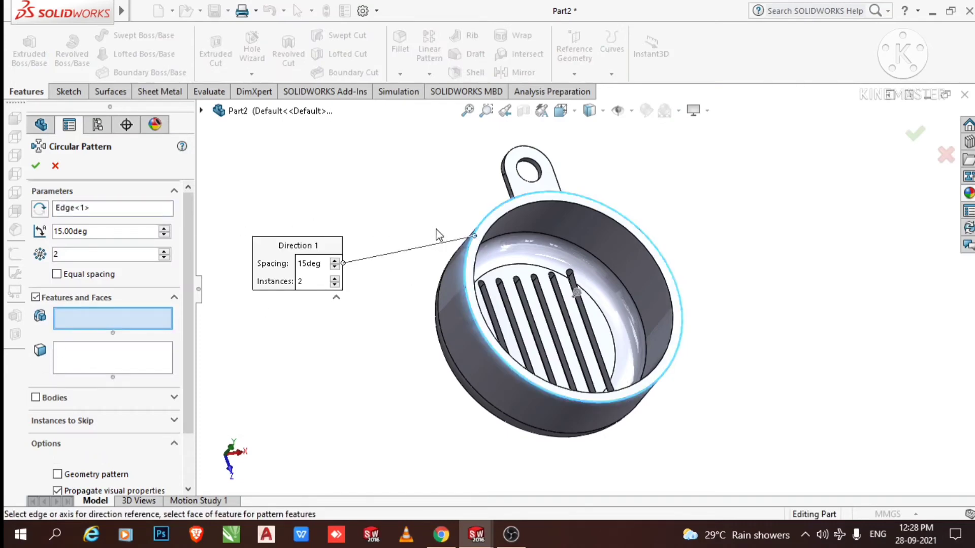
{"action": "left_click", "coordinate": [523, 185]}
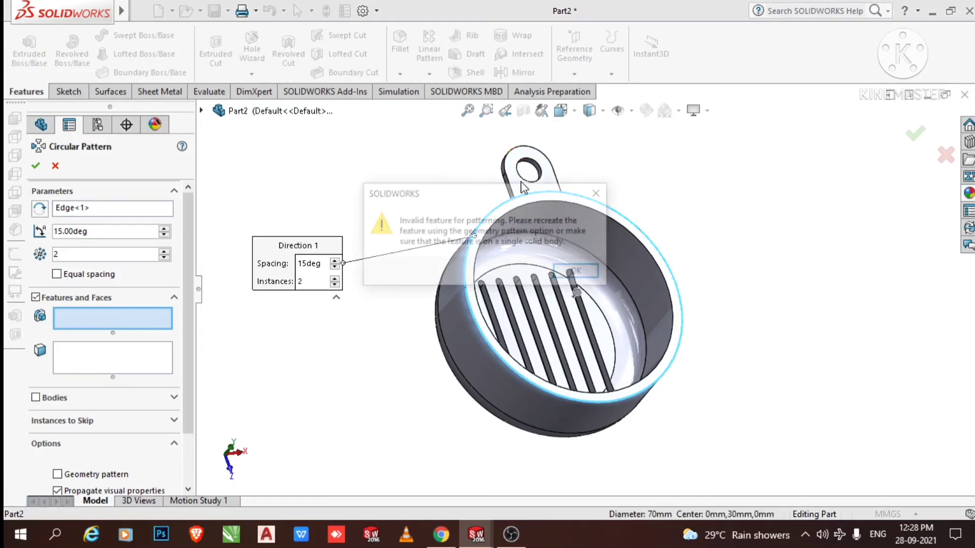
{"action": "left_click", "coordinate": [574, 271]}
{"action": "left_click", "coordinate": [528, 189]}
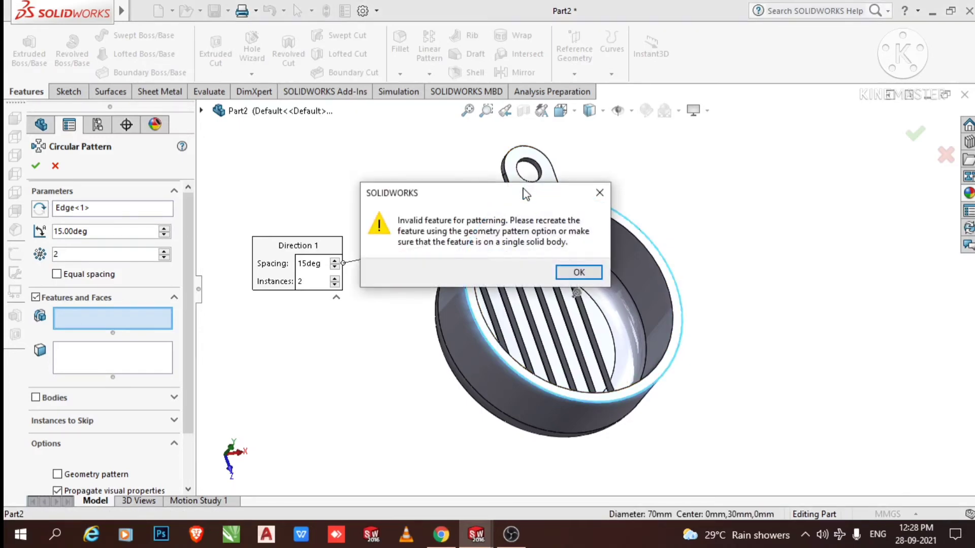
{"action": "left_click", "coordinate": [578, 273]}
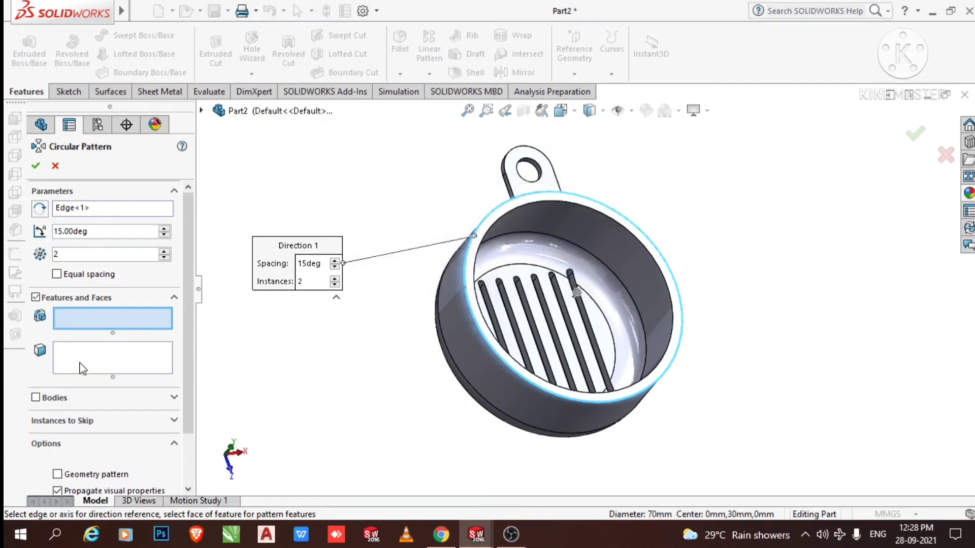
{"action": "left_click", "coordinate": [515, 183]}
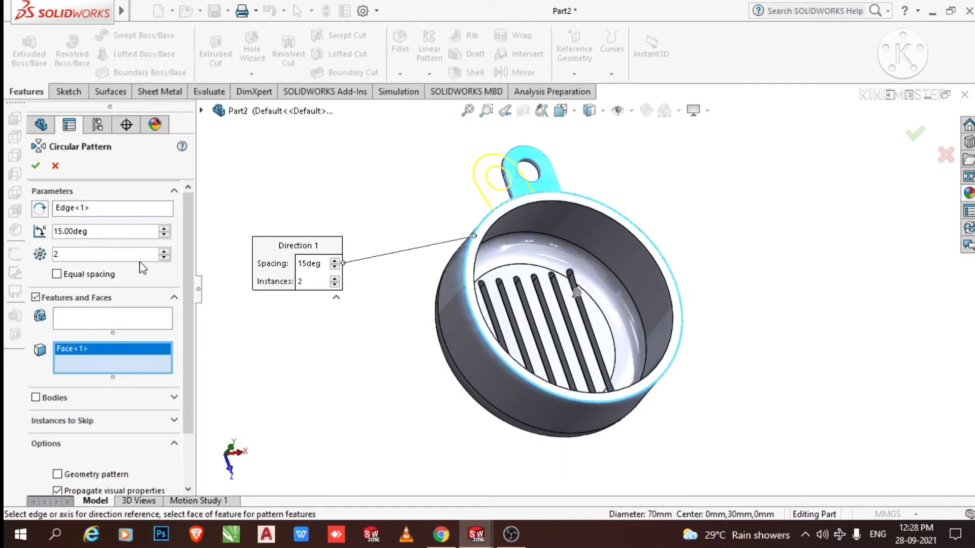
- Set the circular pattern to 3 instances spaced 120 degrees apart
{"action": "left_click", "coordinate": [164, 252]}
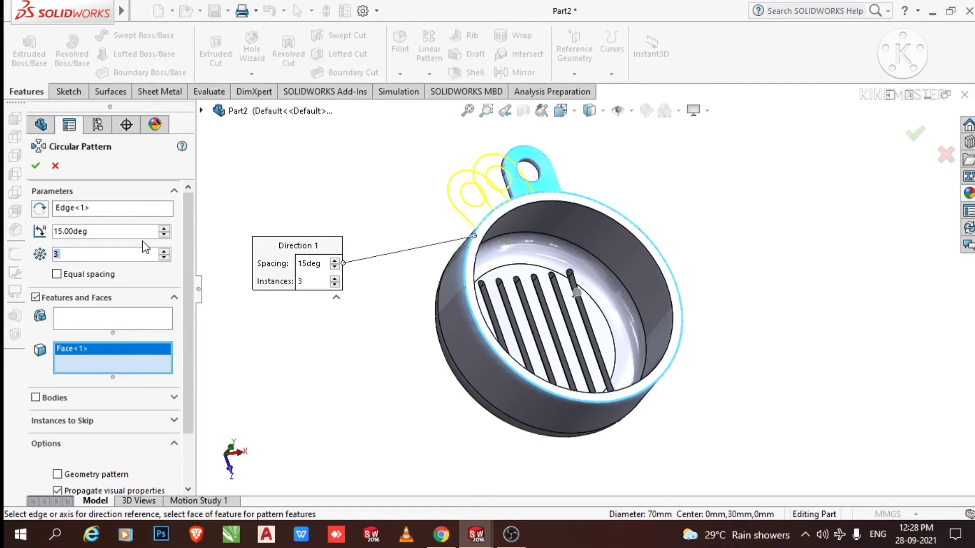
{"action": "double_click", "coordinate": [97, 231]}
{"action": "type", "text": "120"}
{"action": "key", "text": "Return"}
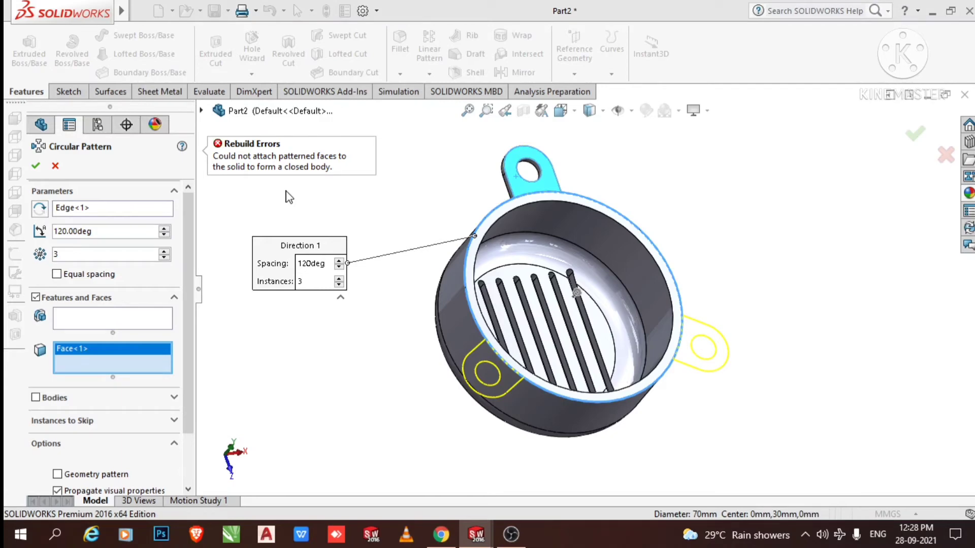
- Switch the circular pattern to Bodies, choose the lug body, and create the pattern around the rim
{"action": "left_click", "coordinate": [53, 399]}
{"action": "left_click", "coordinate": [43, 401]}
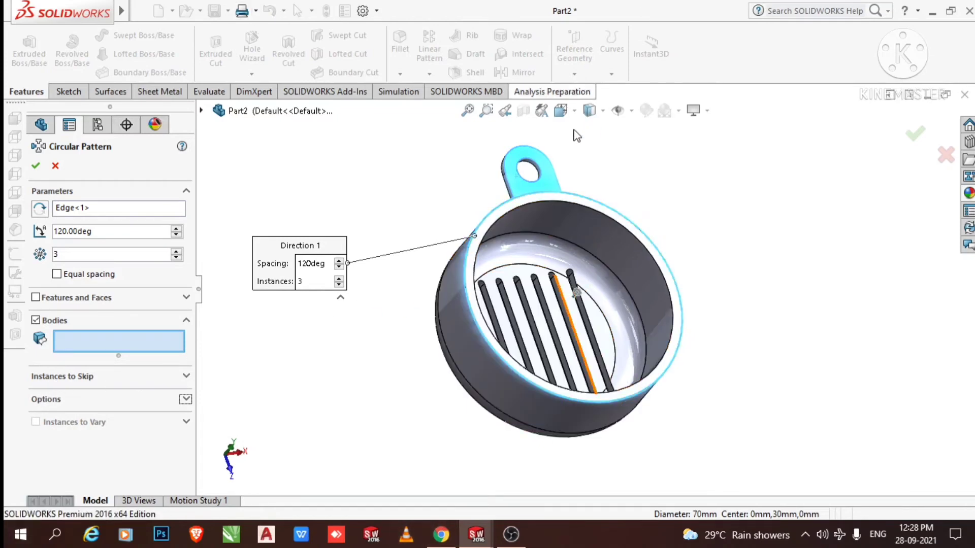
{"action": "left_click", "coordinate": [523, 188]}
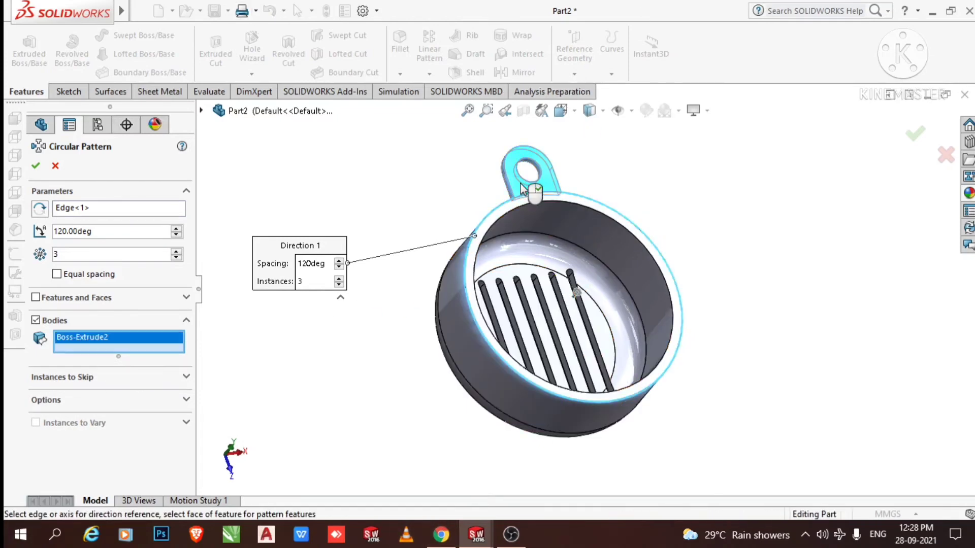
{"action": "left_click", "coordinate": [36, 166]}
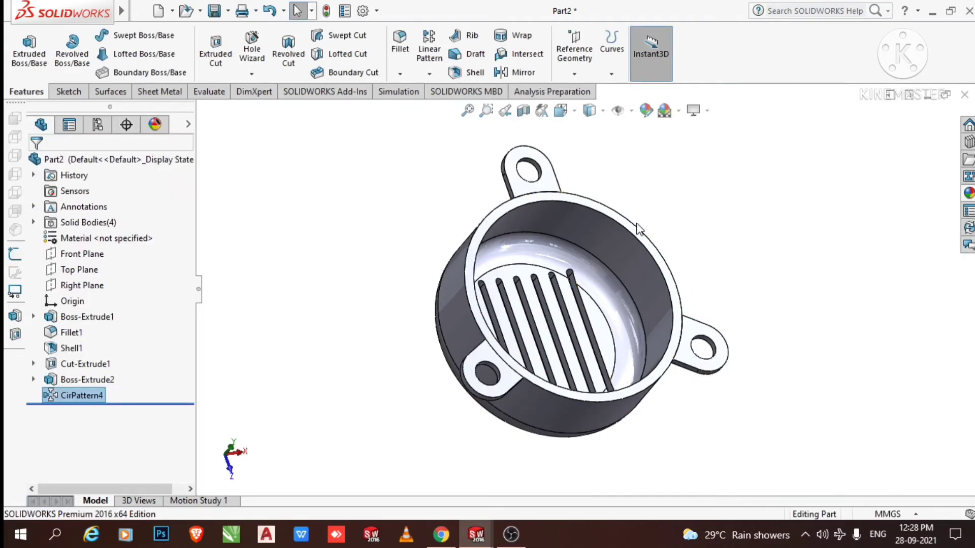
- Apply the white high gloss plastic appearance from the High Gloss plastics to the whole part
{"action": "scroll", "coordinate": [541, 243], "scroll_direction": "down", "scroll_amount": 4}
{"action": "middle_click_drag", "start_coordinate": [542, 239], "coordinate": [495, 342]}
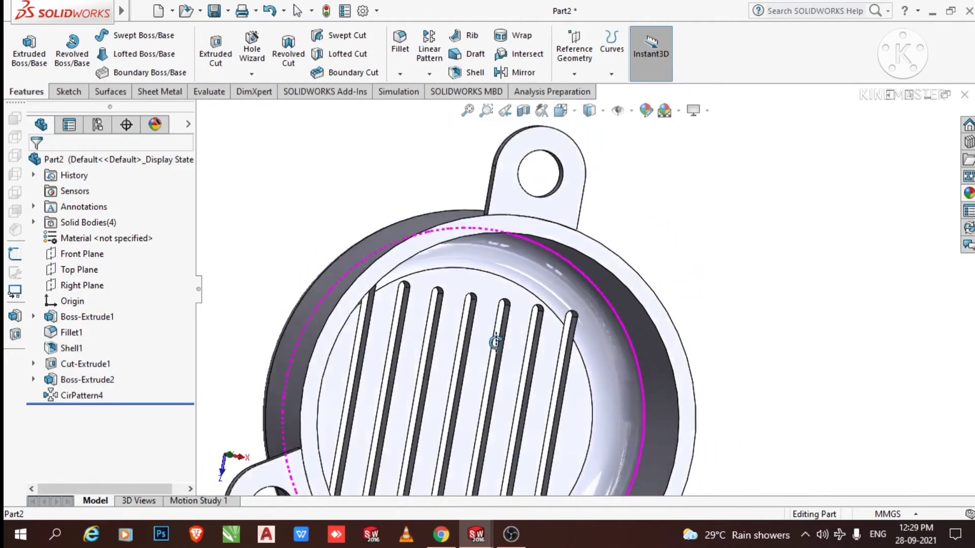
{"action": "scroll", "coordinate": [506, 350], "scroll_direction": "up", "scroll_amount": 4}
{"action": "middle_click_drag", "start_coordinate": [555, 392], "coordinate": [453, 413]}
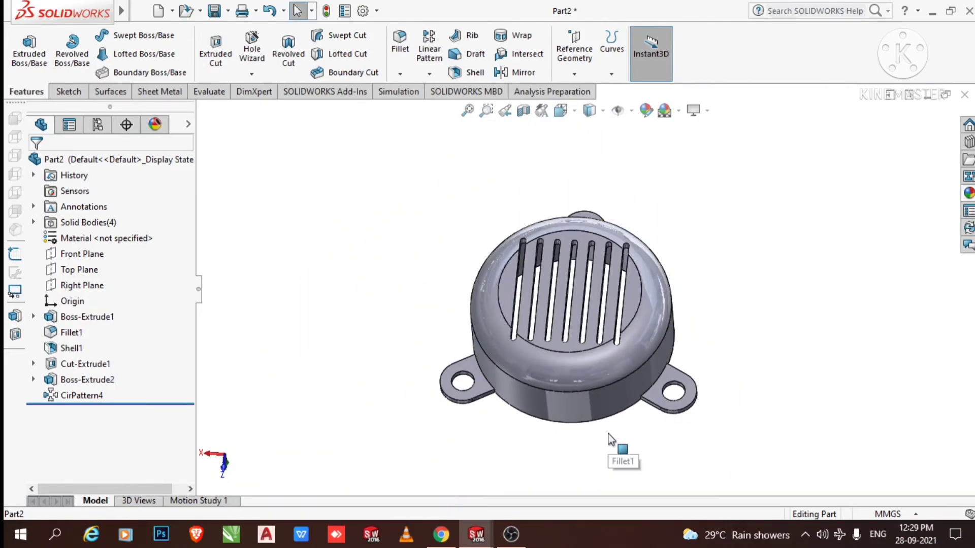
{"action": "scroll", "coordinate": [610, 368], "scroll_direction": "down", "scroll_amount": 2}
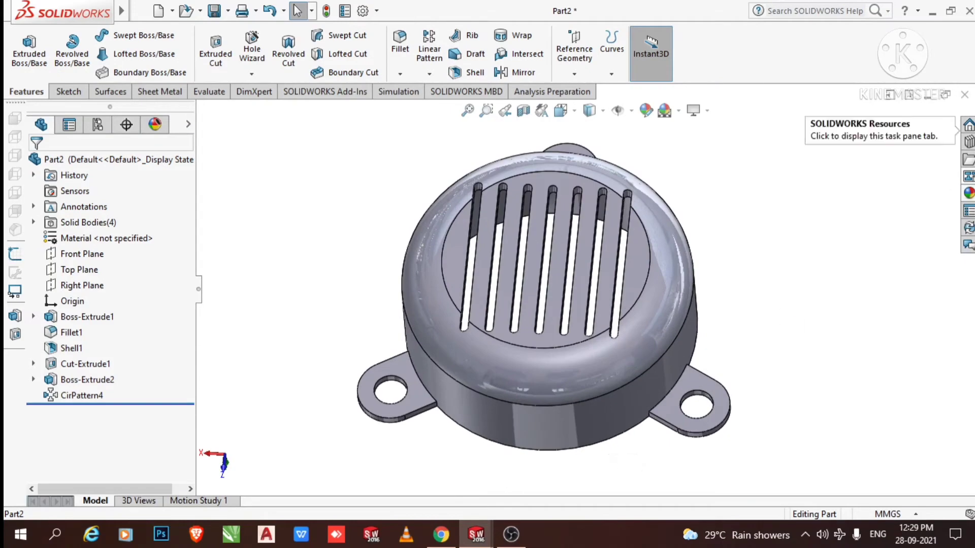
{"action": "left_click", "coordinate": [969, 195]}
{"action": "double_click", "coordinate": [794, 315]}
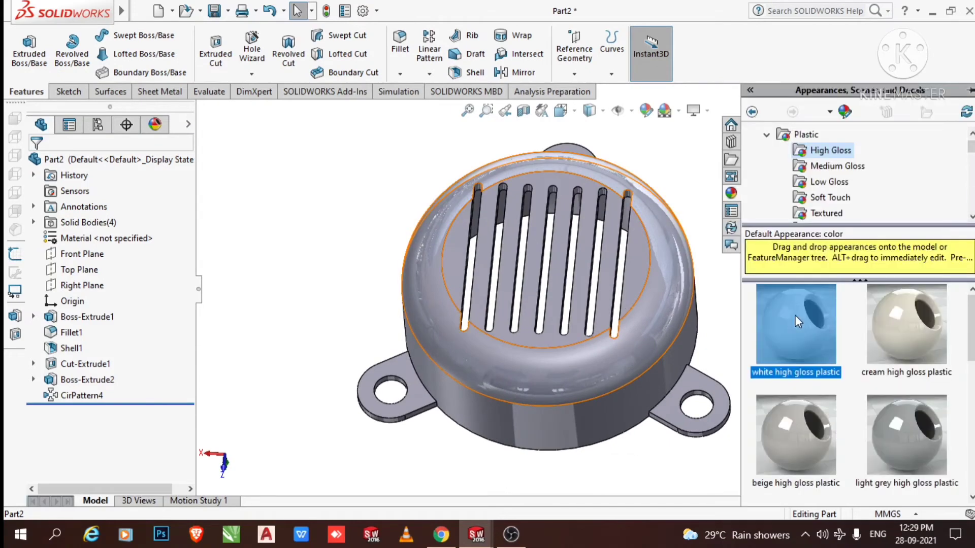
{"action": "left_click", "coordinate": [357, 201]}
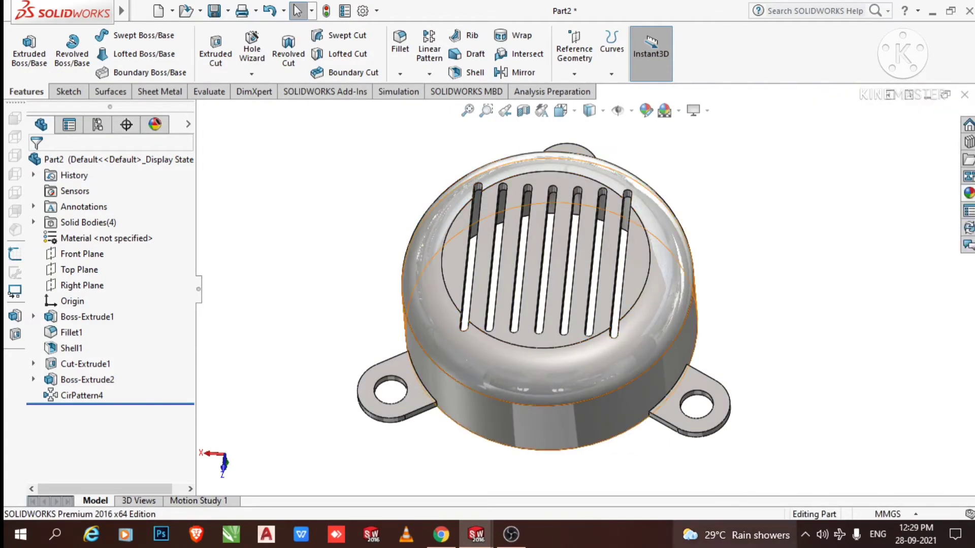
- Edit the part's white high gloss plastic appearance and change its color to dark grey
{"action": "left_click", "coordinate": [155, 126]}
{"action": "left_click", "coordinate": [110, 206]}
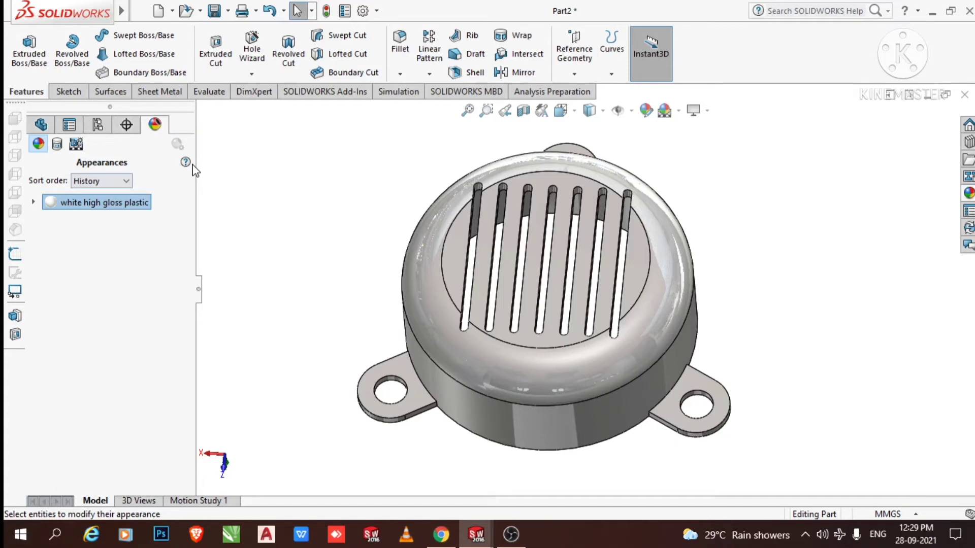
{"action": "double_click", "coordinate": [103, 203]}
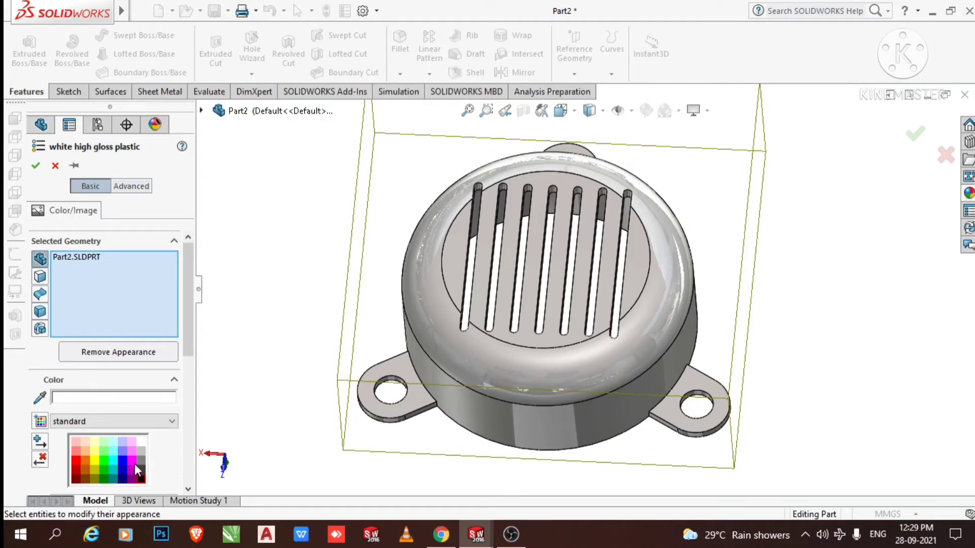
{"action": "left_click", "coordinate": [142, 476]}
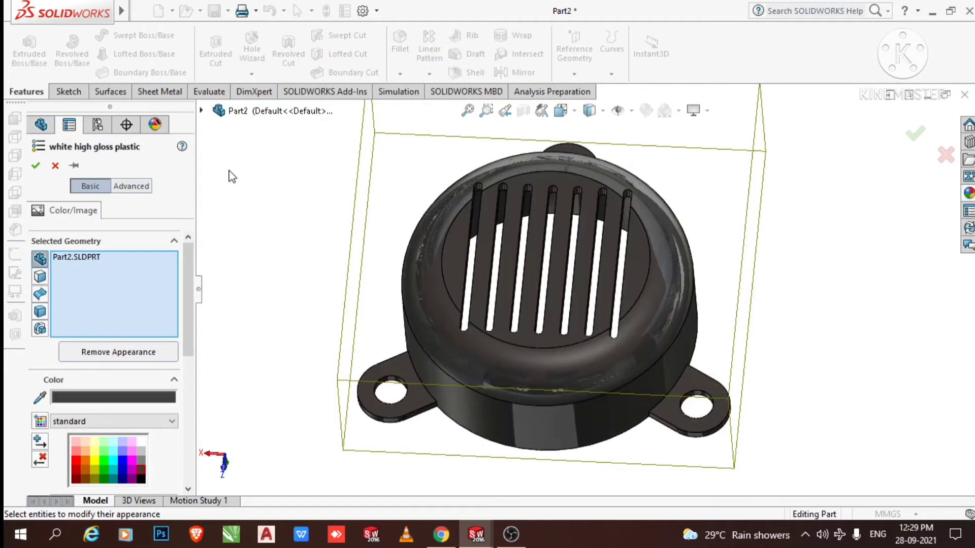
{"action": "left_click", "coordinate": [36, 165]}
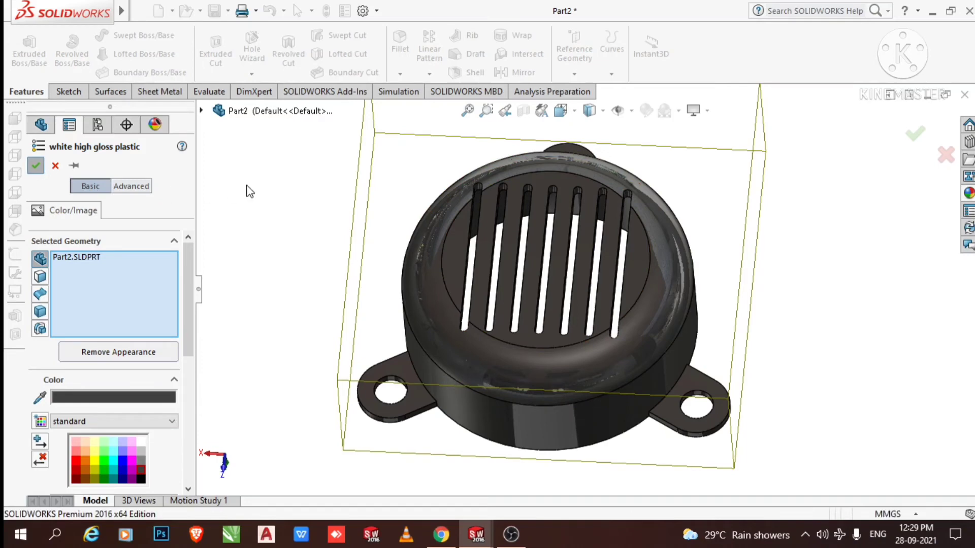
- Start a sketch on the cover's flat slotted outer face and view it normal to the sketch plane
{"action": "scroll", "coordinate": [512, 227], "scroll_direction": "down", "scroll_amount": 4}
{"action": "left_click", "coordinate": [558, 220]}
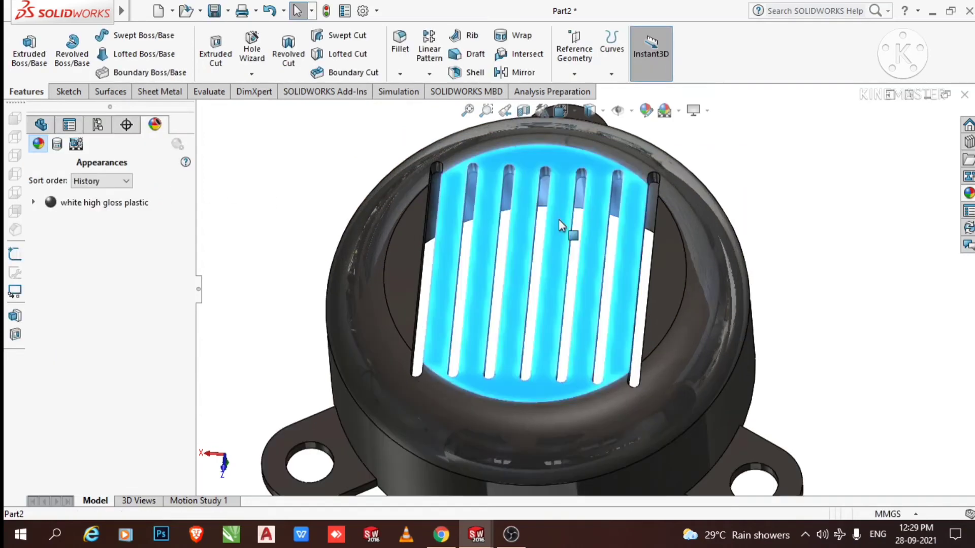
{"action": "right_click", "coordinate": [559, 219]}
{"action": "left_click", "coordinate": [587, 100]}
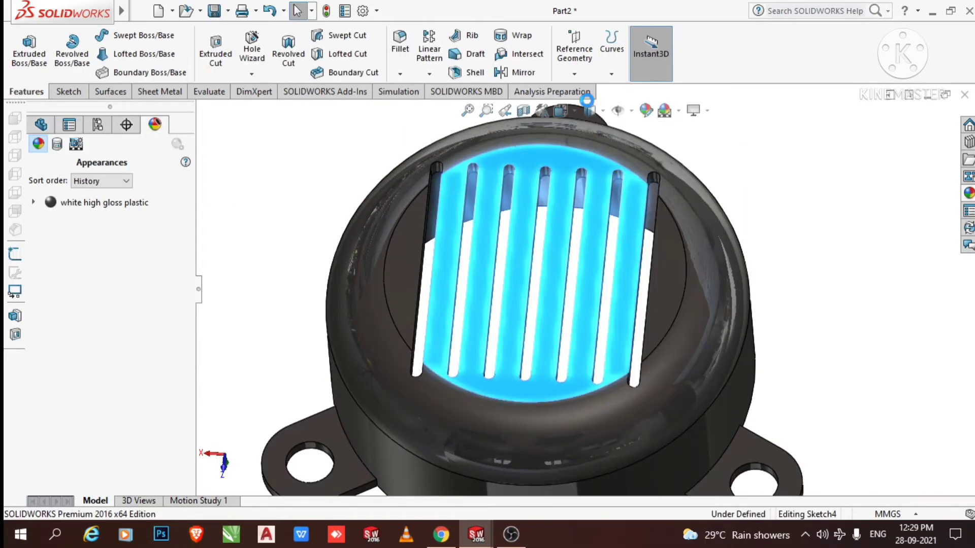
{"action": "left_click", "coordinate": [644, 52]}
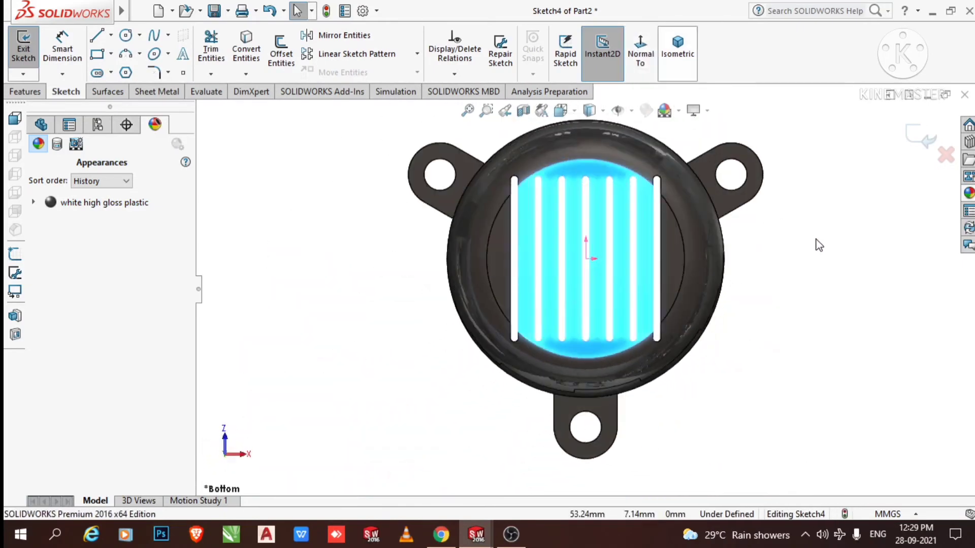
{"action": "left_click", "coordinate": [819, 242]}
- Sketch two concentric circles centred on the origin of the slotted face, about 23 mm and about 13.6 mm in diameter
{"action": "scroll", "coordinate": [603, 248], "scroll_direction": "down", "scroll_amount": 1}
{"action": "mouse_move", "coordinate": [5, 9]}
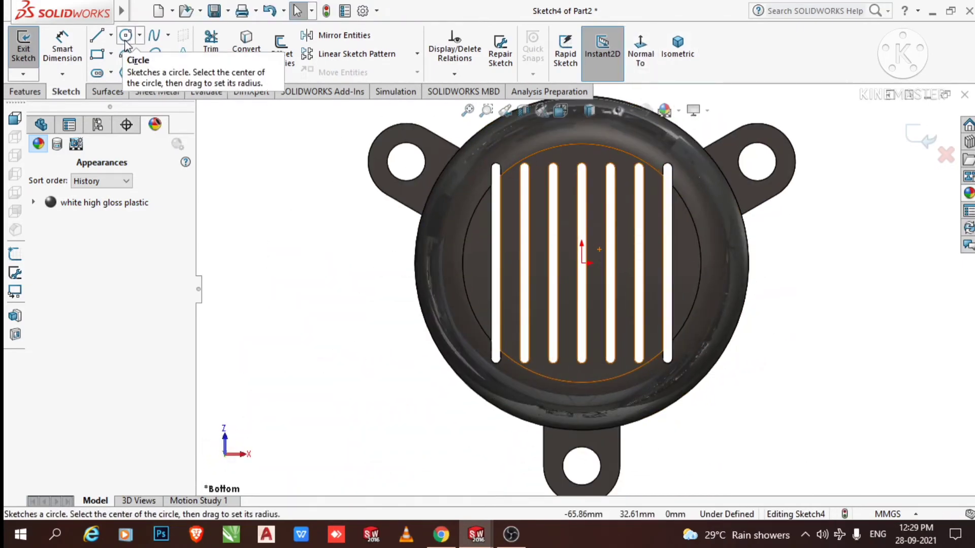
{"action": "scroll", "coordinate": [579, 274], "scroll_direction": "down", "scroll_amount": 3}
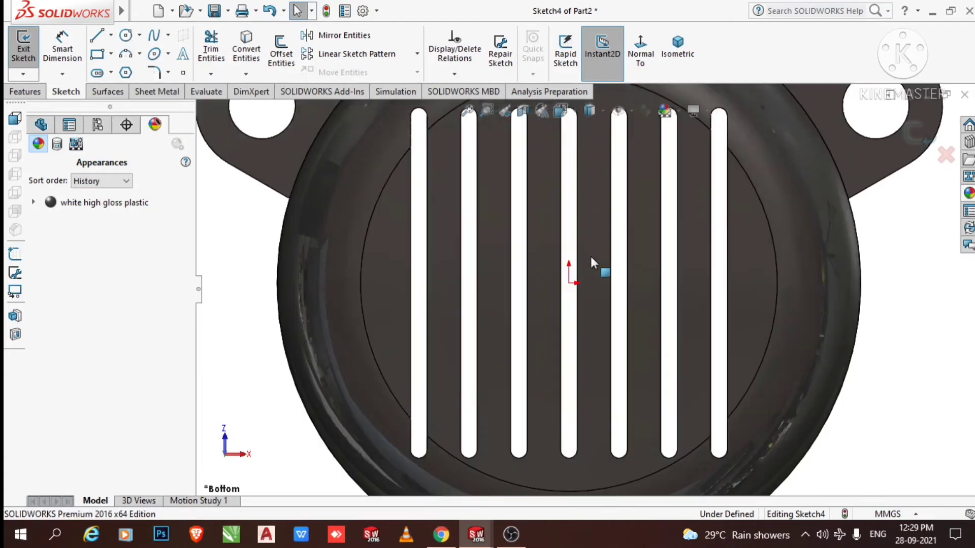
{"action": "left_click", "coordinate": [569, 283]}
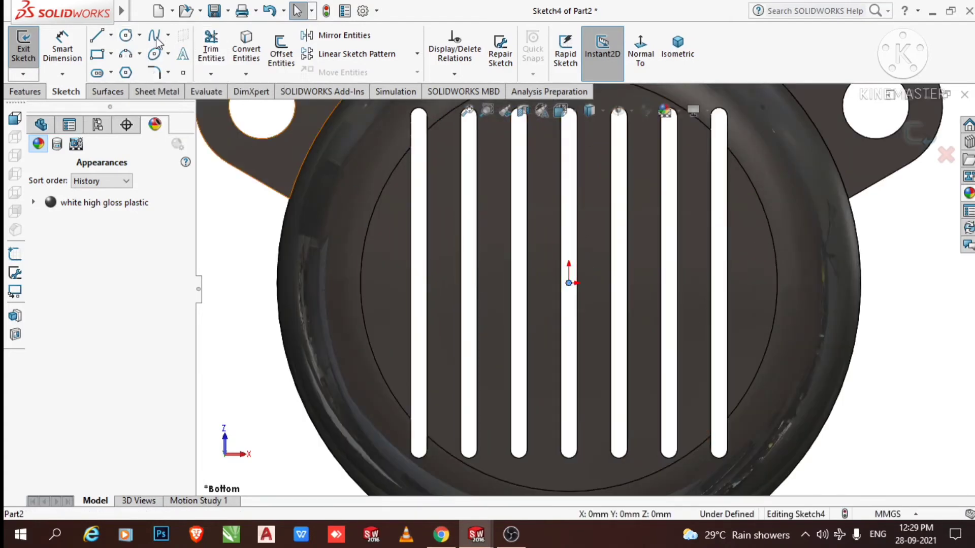
{"action": "left_click", "coordinate": [131, 38]}
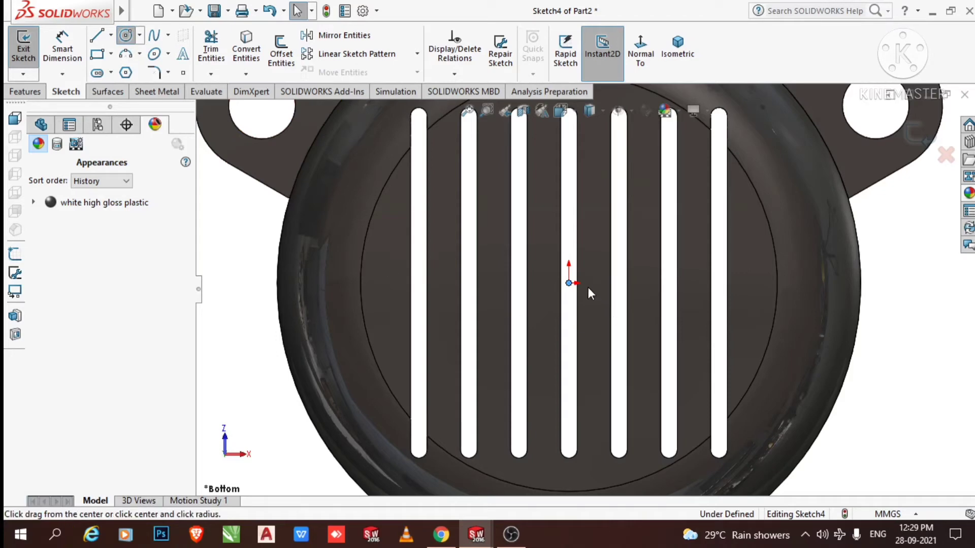
{"action": "left_click", "coordinate": [569, 282]}
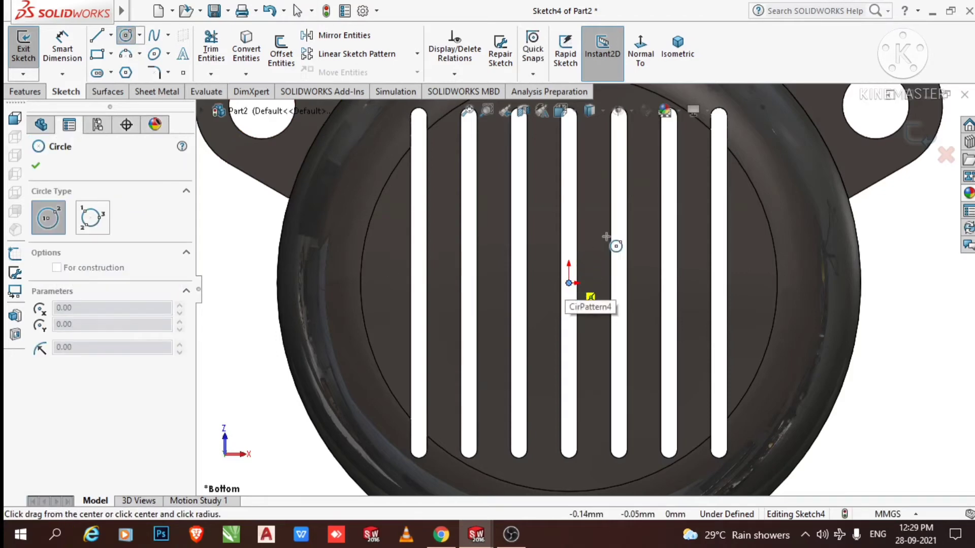
{"action": "left_click", "coordinate": [642, 220]}
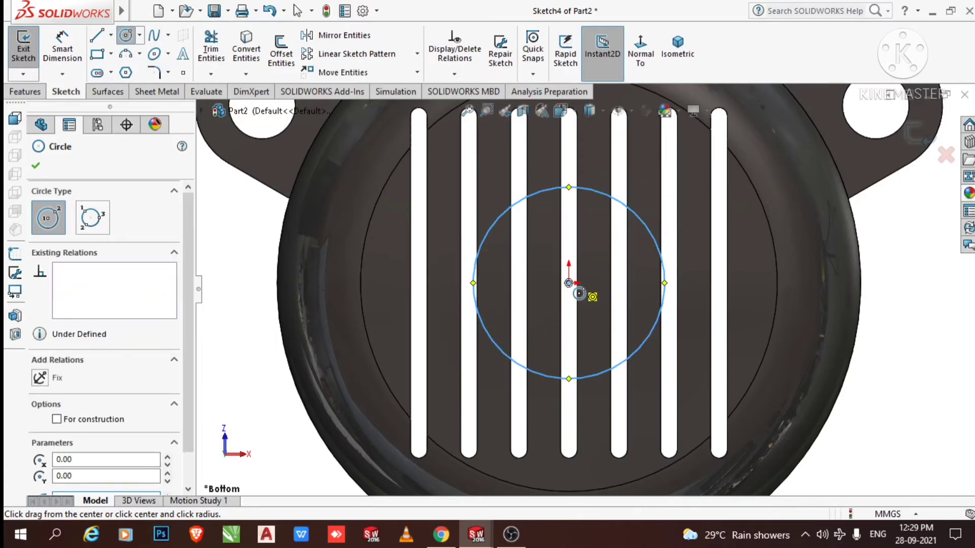
{"action": "left_click", "coordinate": [568, 283]}
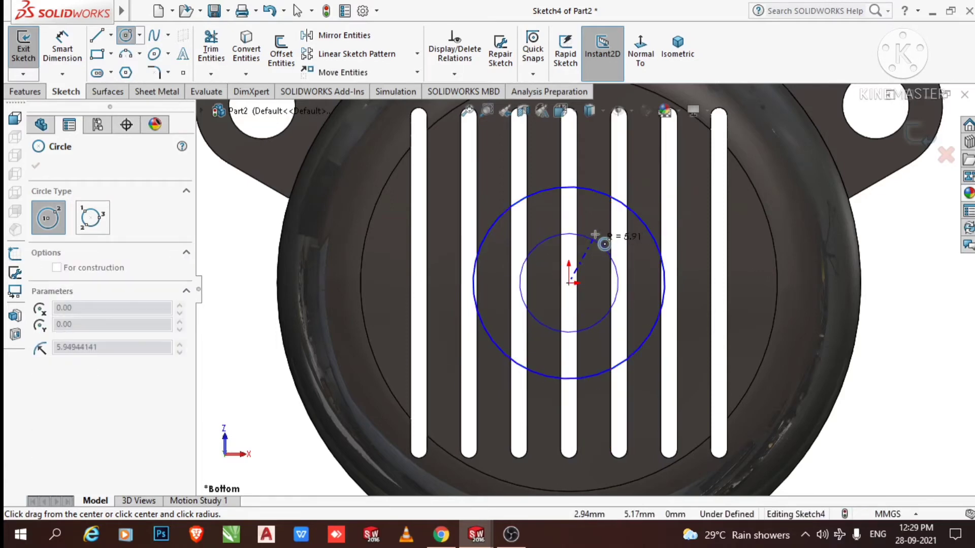
{"action": "left_click", "coordinate": [604, 243]}
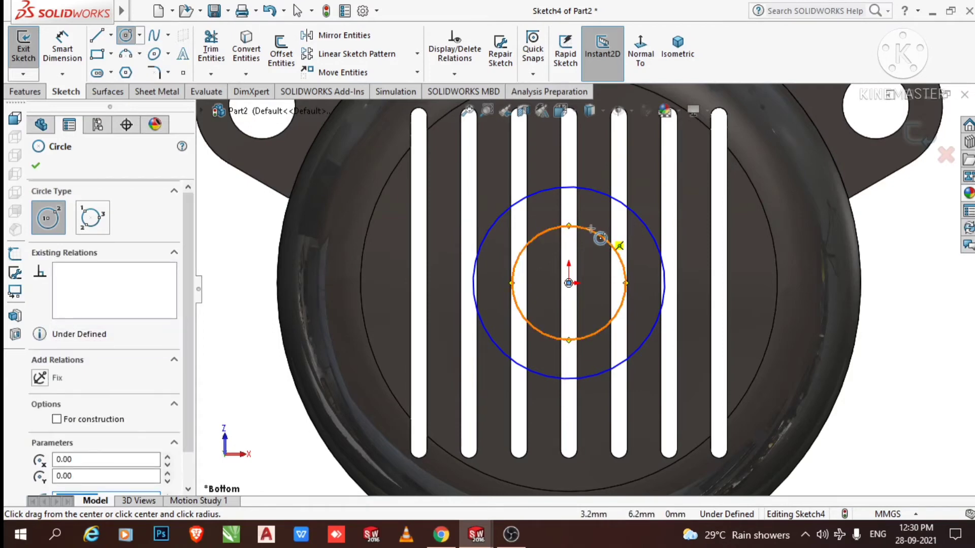
{"action": "scroll", "coordinate": [600, 238], "scroll_direction": "up", "scroll_amount": 2}
{"action": "key", "text": "Escape"}
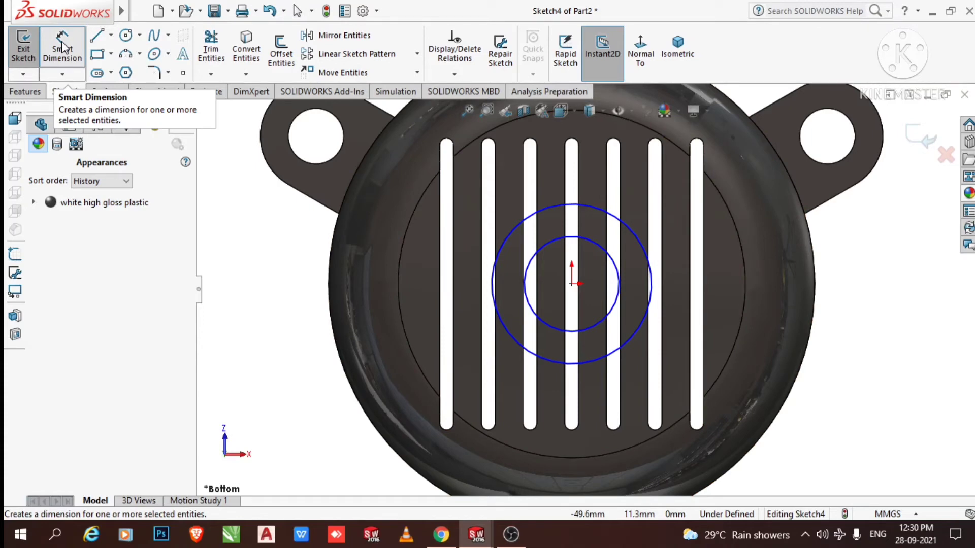
- Dimension the inner circle's diameter and set it to 15 mm
{"action": "left_click", "coordinate": [62, 46]}
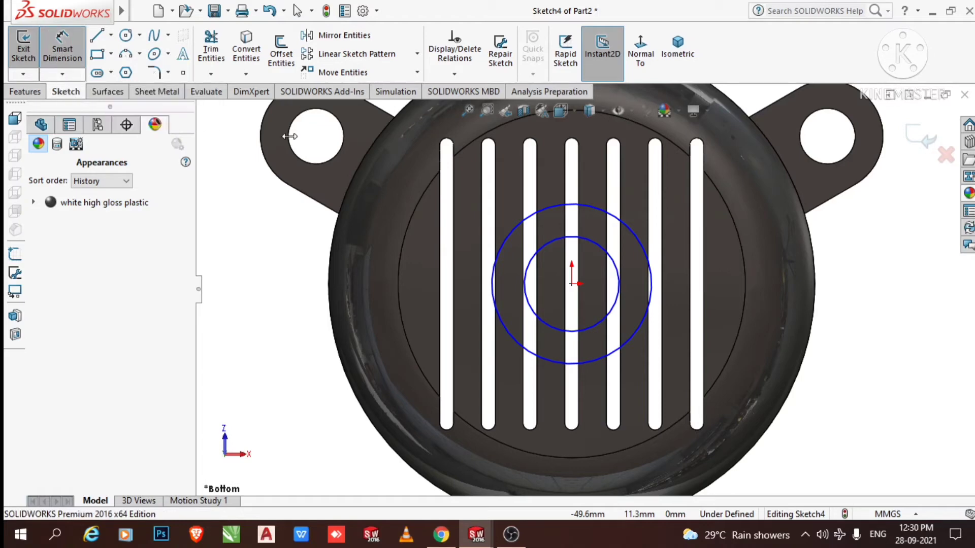
{"action": "left_click", "coordinate": [619, 288]}
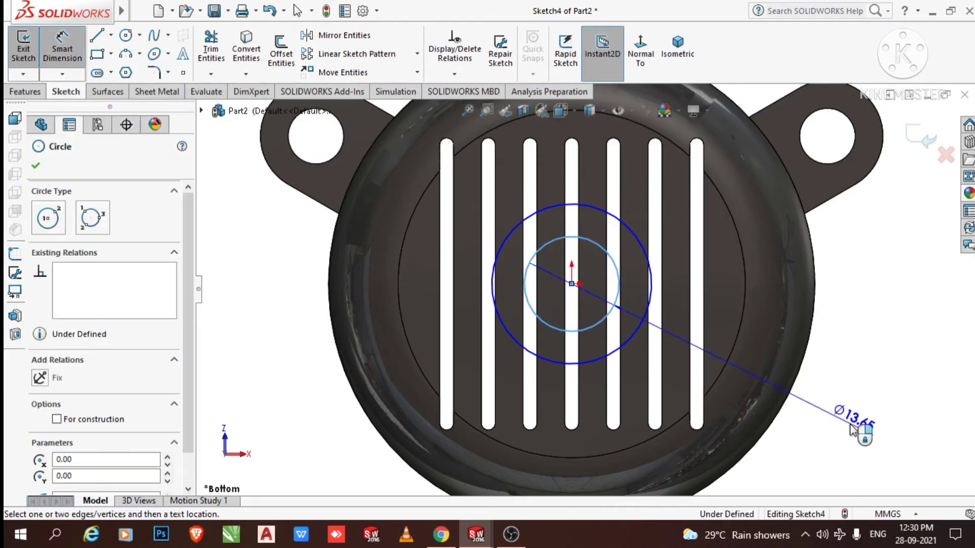
{"action": "left_click", "coordinate": [855, 431]}
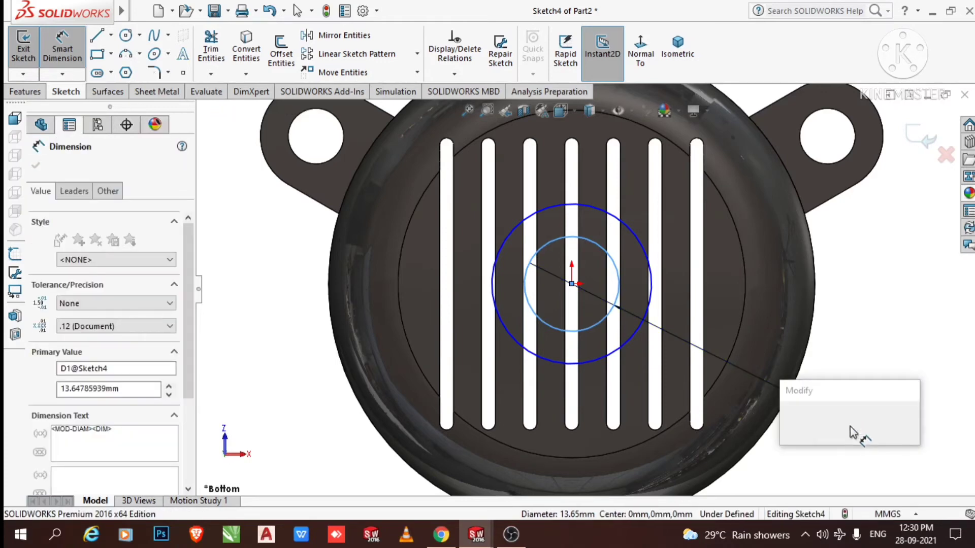
{"action": "key", "text": "Return"}
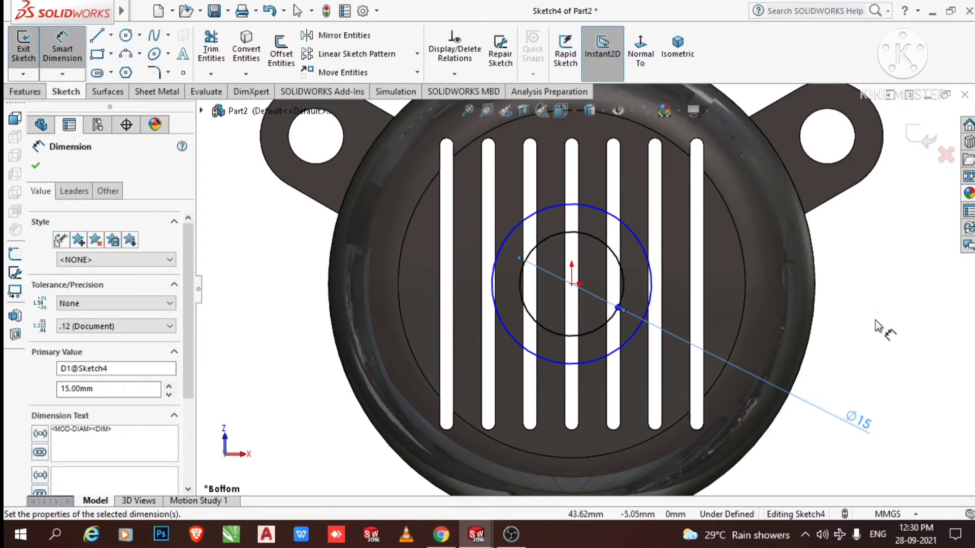
{"action": "left_click", "coordinate": [873, 331]}
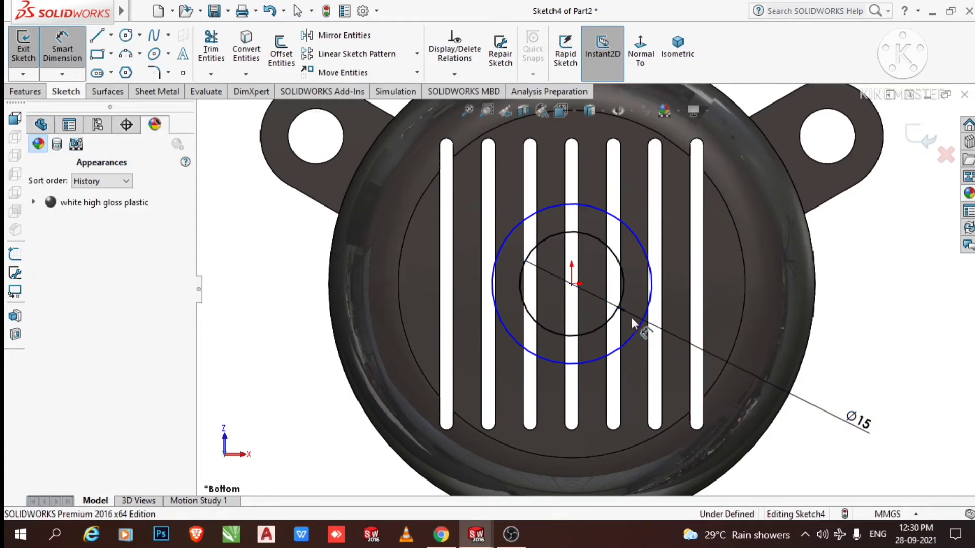
- Dimension the outer circle's diameter and set it to 25 mm
{"action": "left_click", "coordinate": [651, 264]}
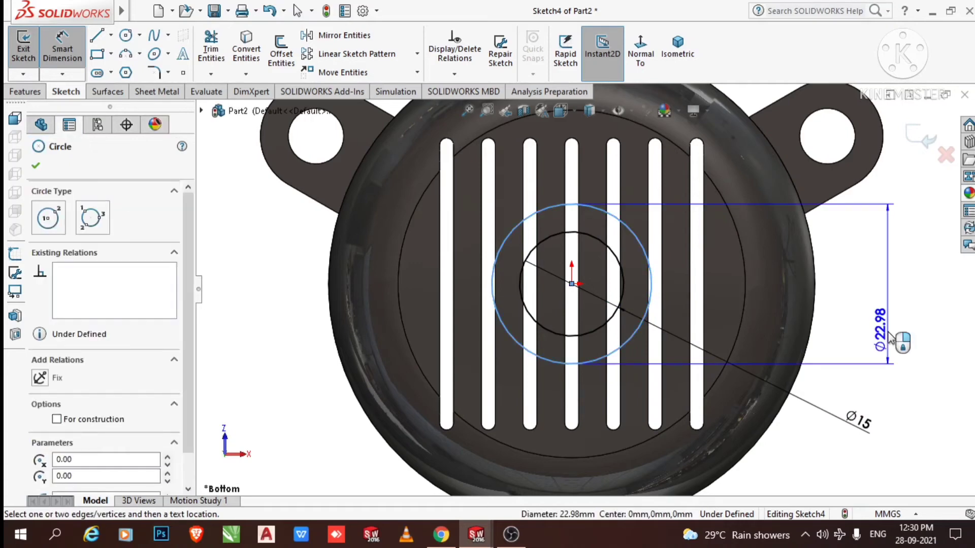
{"action": "left_click", "coordinate": [889, 339]}
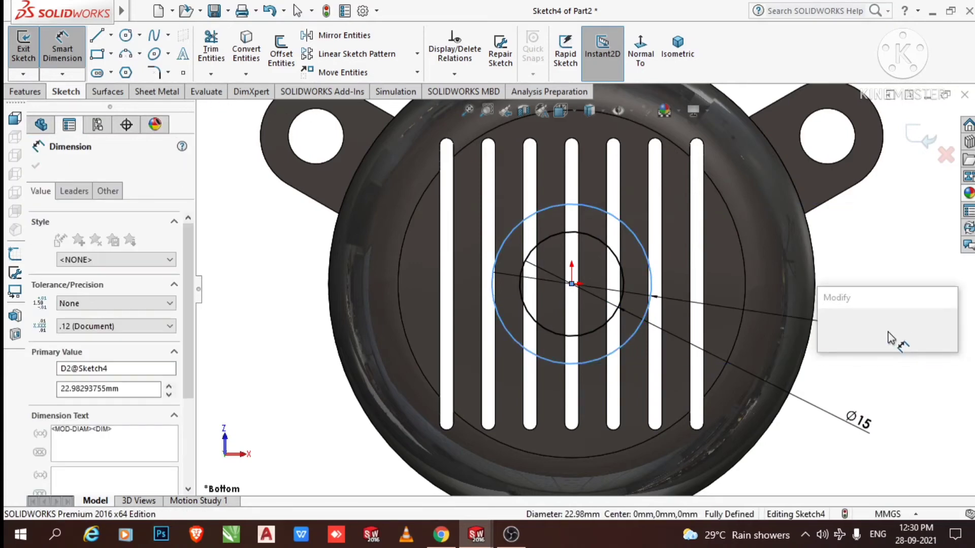
{"action": "type", "text": "25"}
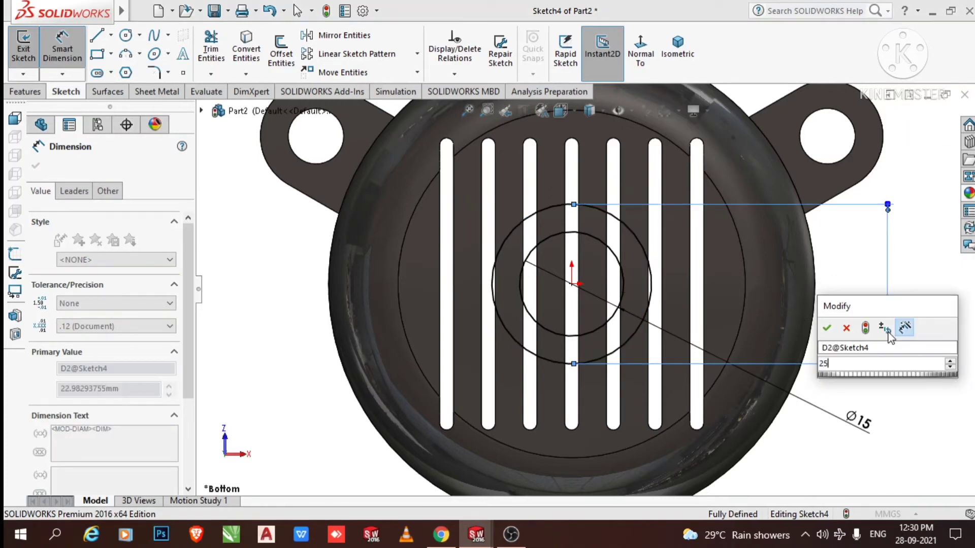
{"action": "key", "text": "Return"}
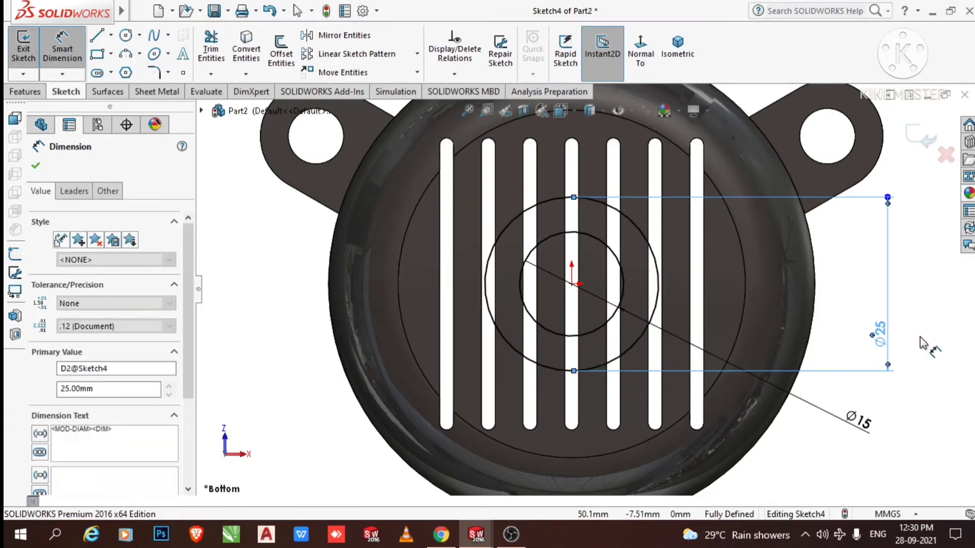
{"action": "left_click", "coordinate": [918, 338]}
- Extrude the ring between the two circles outward from the slotted face as a 5 mm blind boss with merged result
{"action": "scroll", "coordinate": [918, 338], "scroll_direction": "up", "scroll_amount": 2}
{"action": "scroll", "coordinate": [892, 348], "scroll_direction": "up", "scroll_amount": 1}
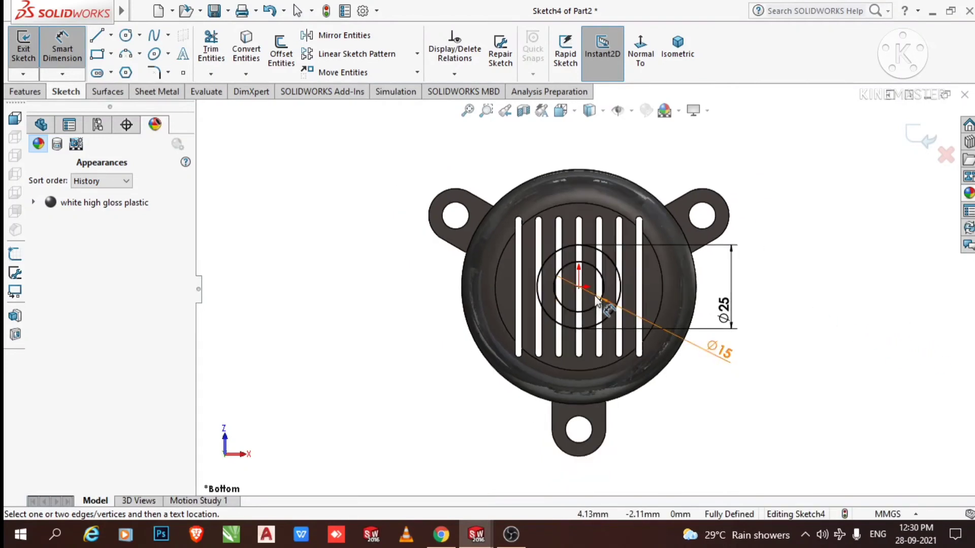
{"action": "scroll", "coordinate": [573, 300], "scroll_direction": "down", "scroll_amount": 2}
{"action": "mouse_move", "coordinate": [362, 307]}
{"action": "middle_mouse_down"}
{"action": "mouse_move", "coordinate": [383, 337]}
{"action": "mouse_move", "coordinate": [378, 310]}
{"action": "middle_mouse_up"}
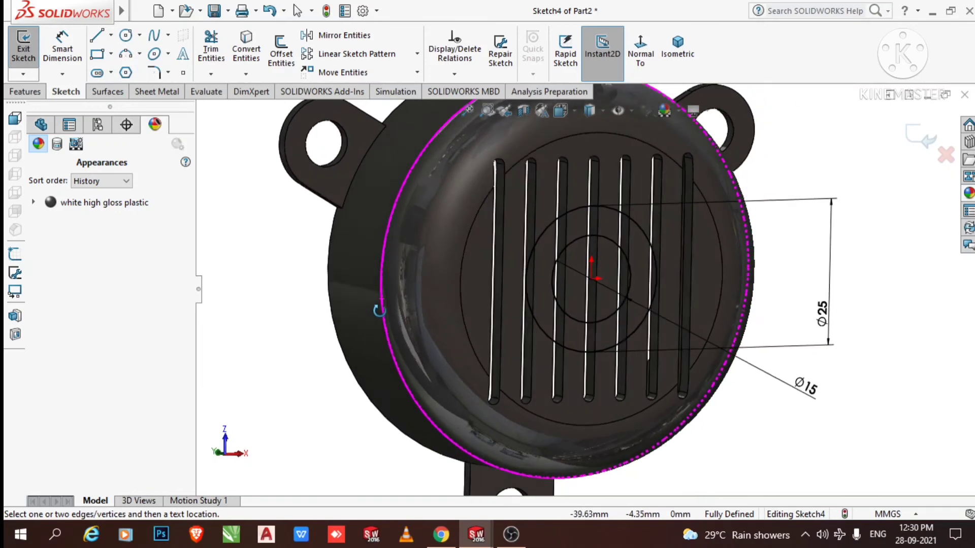
{"action": "left_click", "coordinate": [24, 94]}
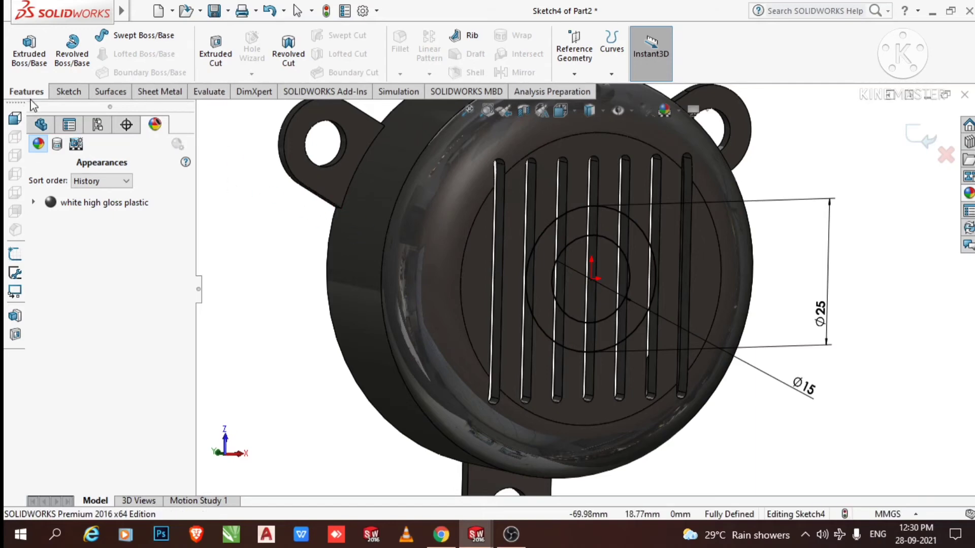
{"action": "left_click", "coordinate": [34, 51]}
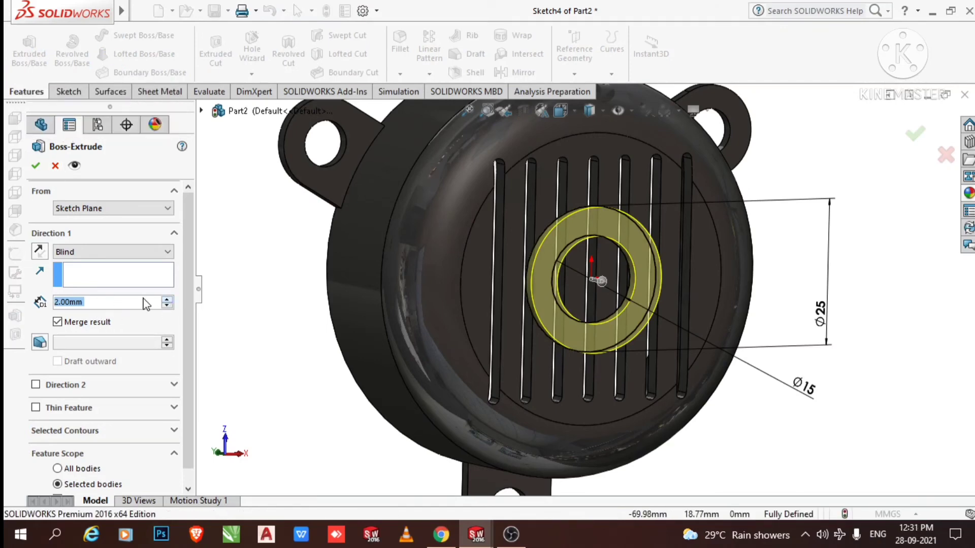
{"action": "type", "text": "5"}
{"action": "key", "text": "Return"}
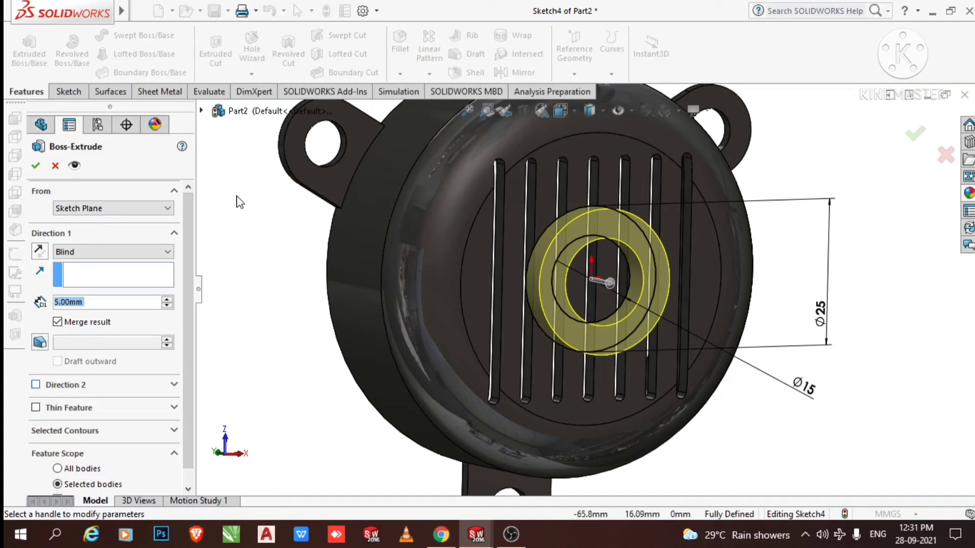
{"action": "left_click", "coordinate": [36, 165]}
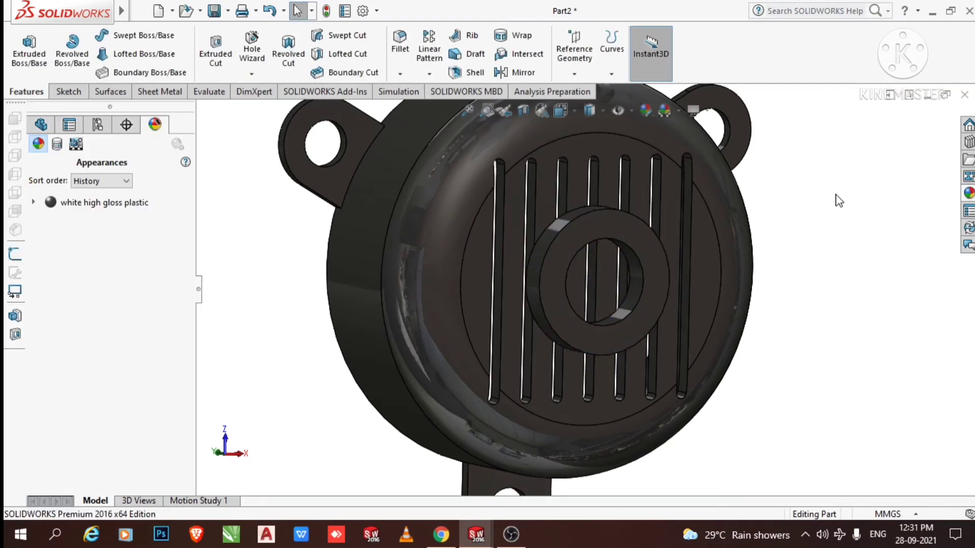
- Start a sketch on the raised ring's flat outer face and view it normal to the sketch plane
{"action": "middle_click_drag", "start_coordinate": [838, 201], "coordinate": [873, 263]}
{"action": "scroll", "coordinate": [639, 309], "scroll_direction": "down", "scroll_amount": 3}
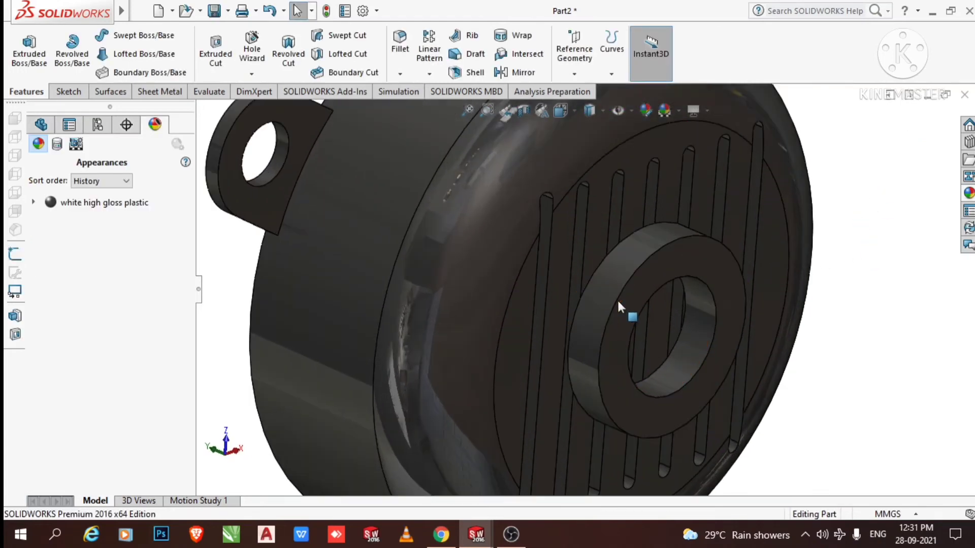
{"action": "left_click", "coordinate": [689, 267]}
{"action": "right_click", "coordinate": [689, 267]}
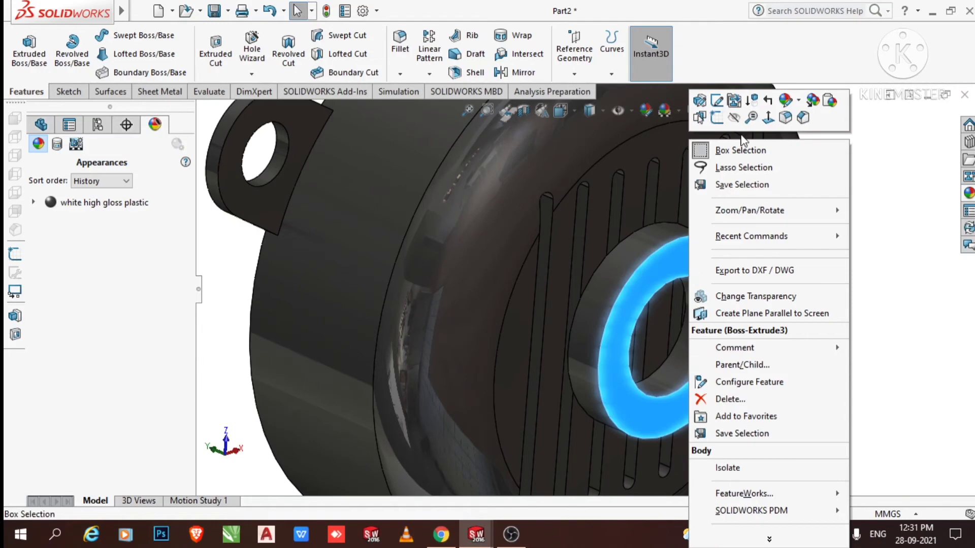
{"action": "left_click", "coordinate": [716, 120]}
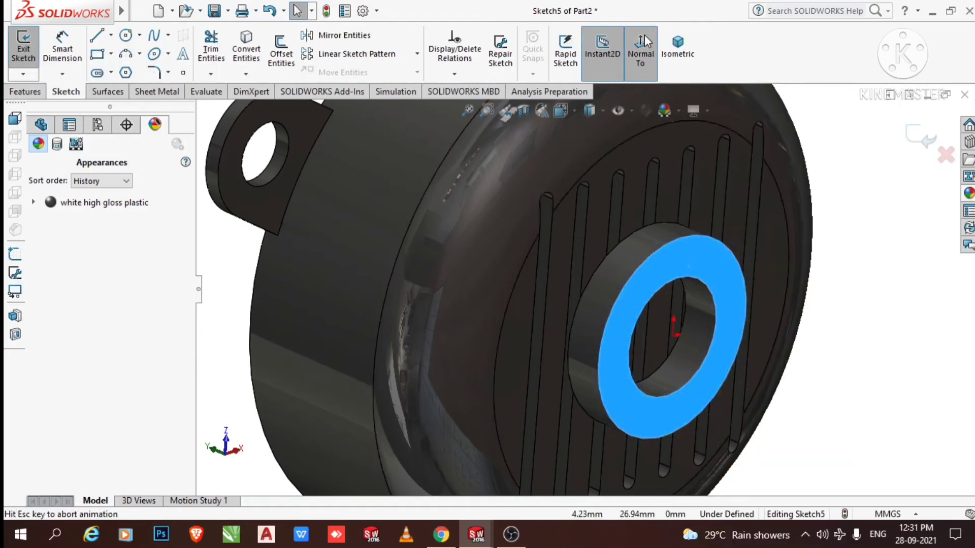
{"action": "scroll", "coordinate": [609, 270], "scroll_direction": "down", "scroll_amount": 3}
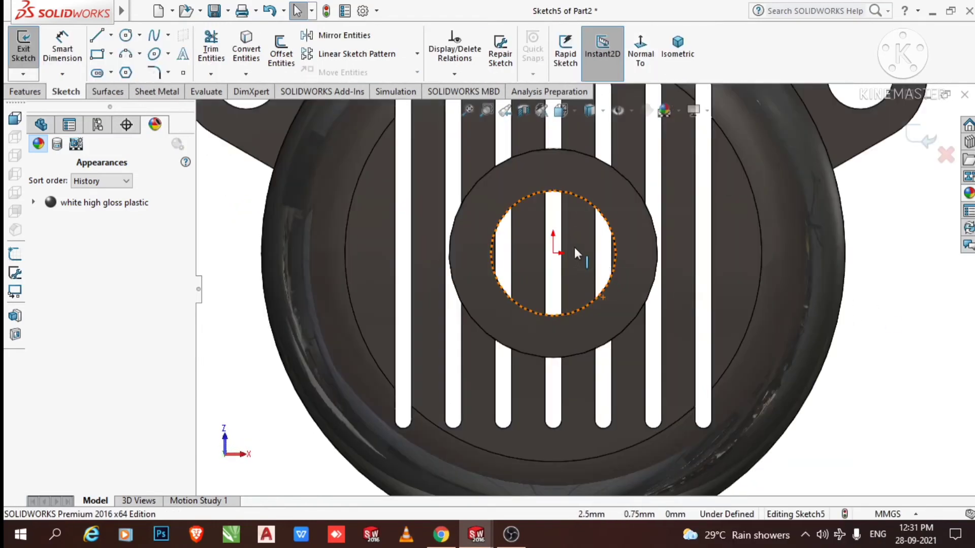
{"action": "left_click", "coordinate": [140, 11]}
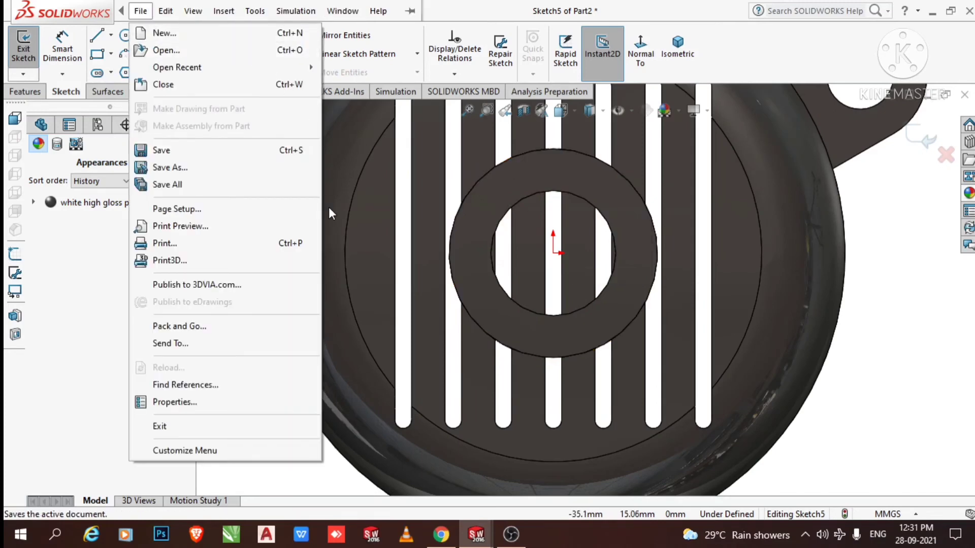
{"action": "left_click", "coordinate": [953, 336]}
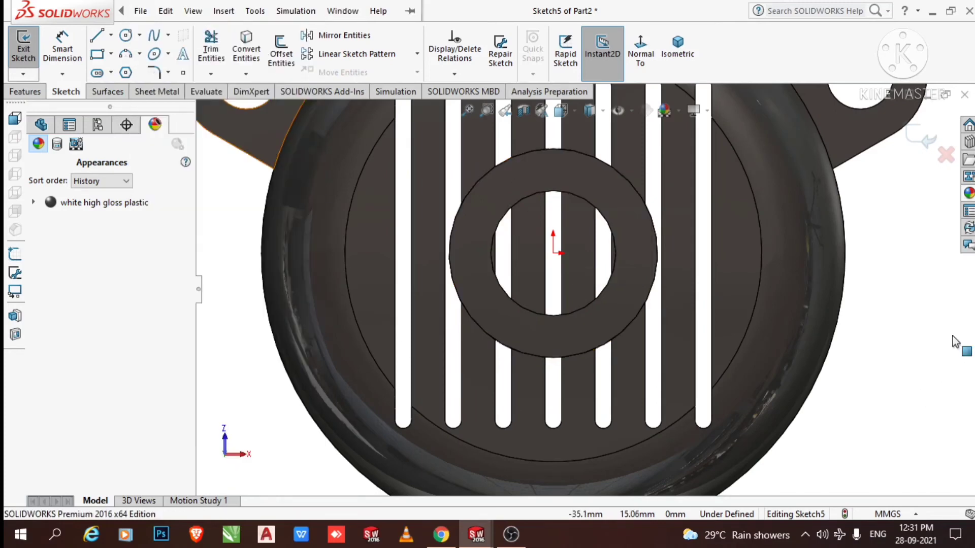
- Sketch a circle of 7.5 mm radius centred on the origin, matching the ring's inner edge
{"action": "left_click", "coordinate": [131, 42]}
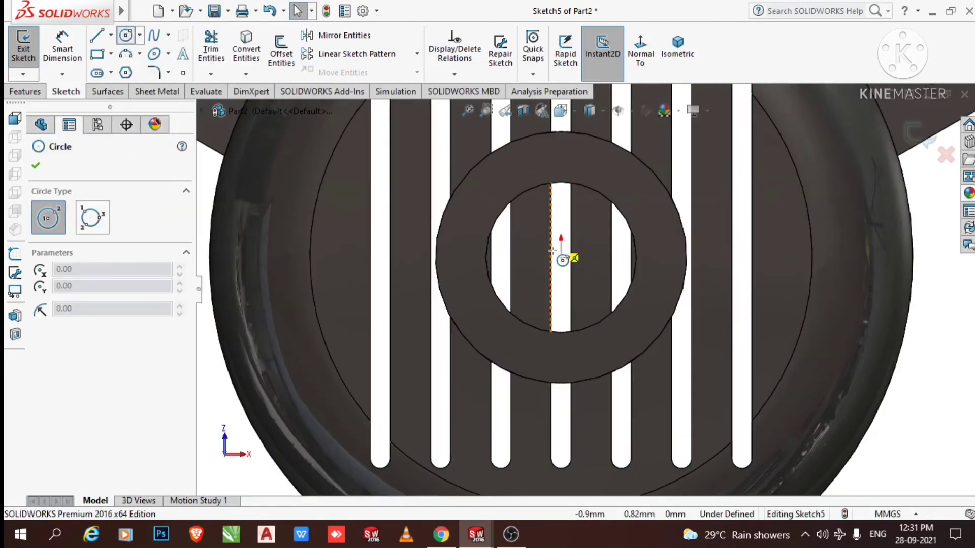
{"action": "scroll", "coordinate": [558, 262], "scroll_direction": "down", "scroll_amount": 1}
{"action": "left_click", "coordinate": [561, 258]}
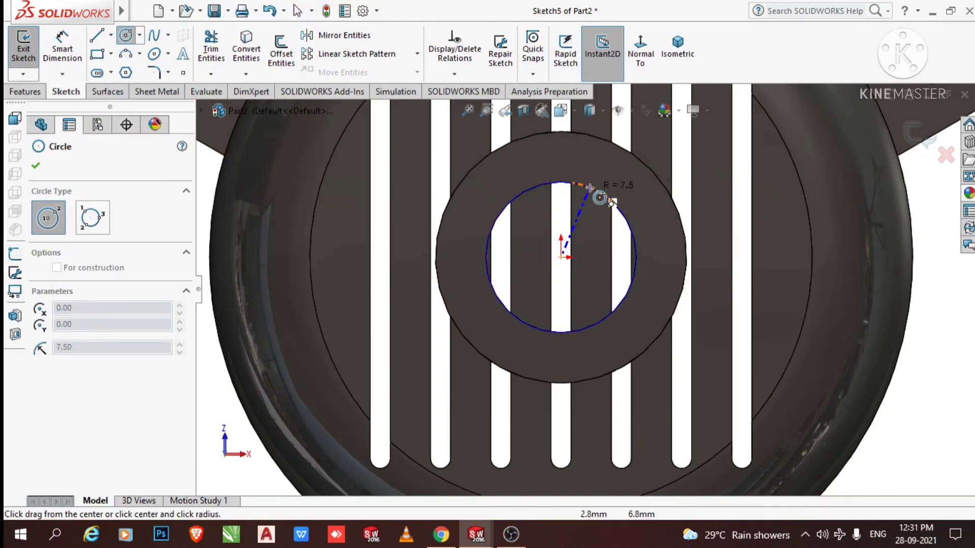
{"action": "left_click", "coordinate": [589, 188]}
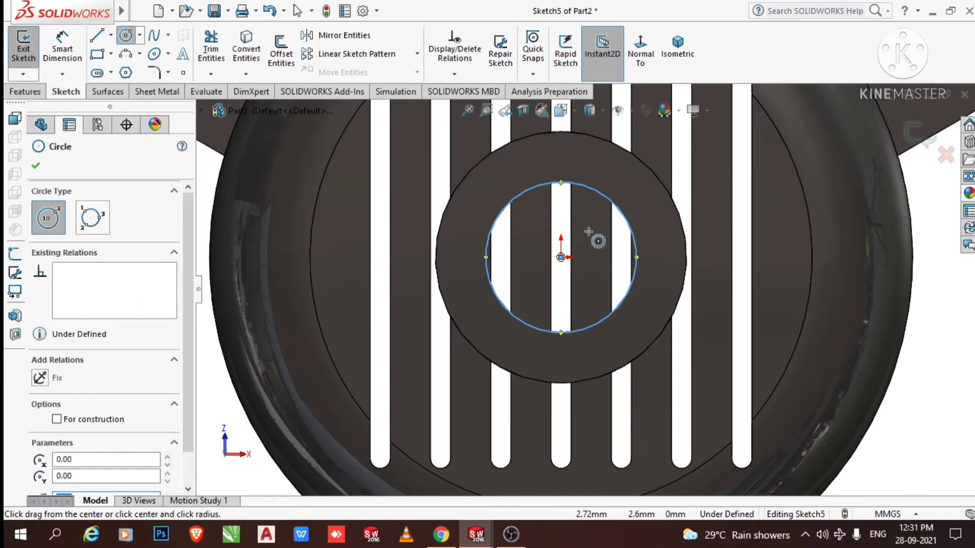
{"action": "key", "text": "Escape"}
{"action": "scroll", "coordinate": [431, 227], "scroll_direction": "up", "scroll_amount": 3}
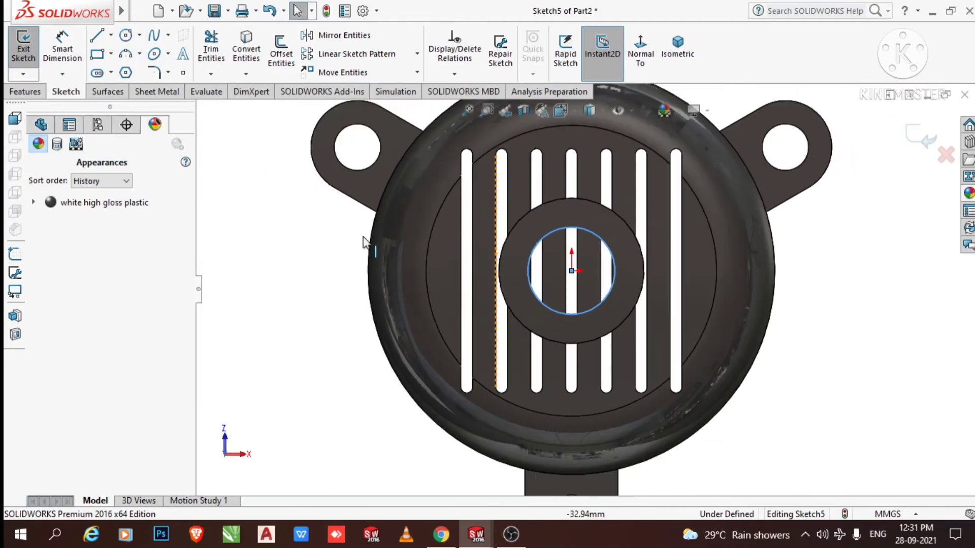
{"action": "mouse_move", "coordinate": [378, 293]}
{"action": "middle_mouse_down"}
{"action": "mouse_move", "coordinate": [405, 341]}
{"action": "mouse_move", "coordinate": [383, 318]}
{"action": "mouse_move", "coordinate": [388, 287]}
{"action": "middle_mouse_up"}
{"action": "scroll", "coordinate": [427, 244], "scroll_direction": "down", "scroll_amount": 2}
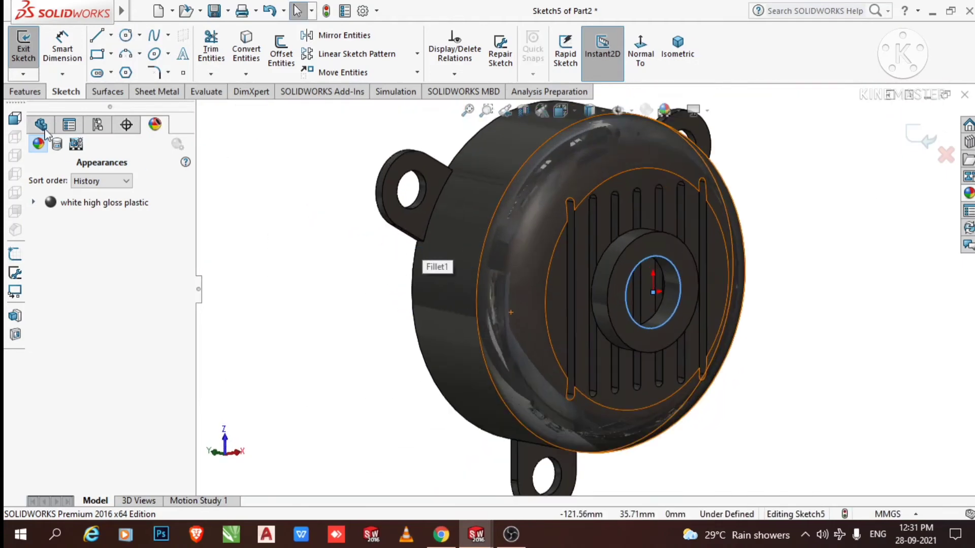
- Try cutting the circle on the ring's face with the Through All - Both end condition, and undo the cut
{"action": "left_click", "coordinate": [38, 92]}
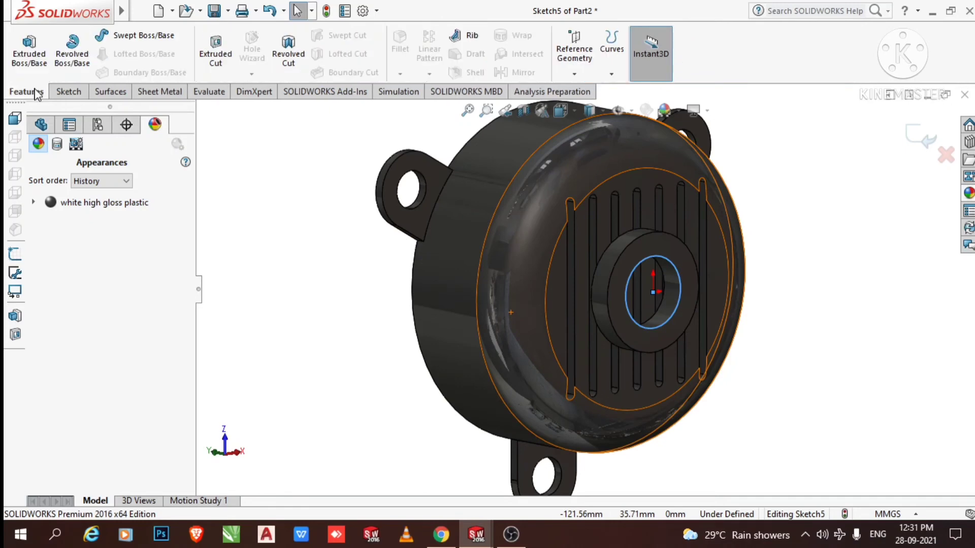
{"action": "left_click", "coordinate": [216, 55]}
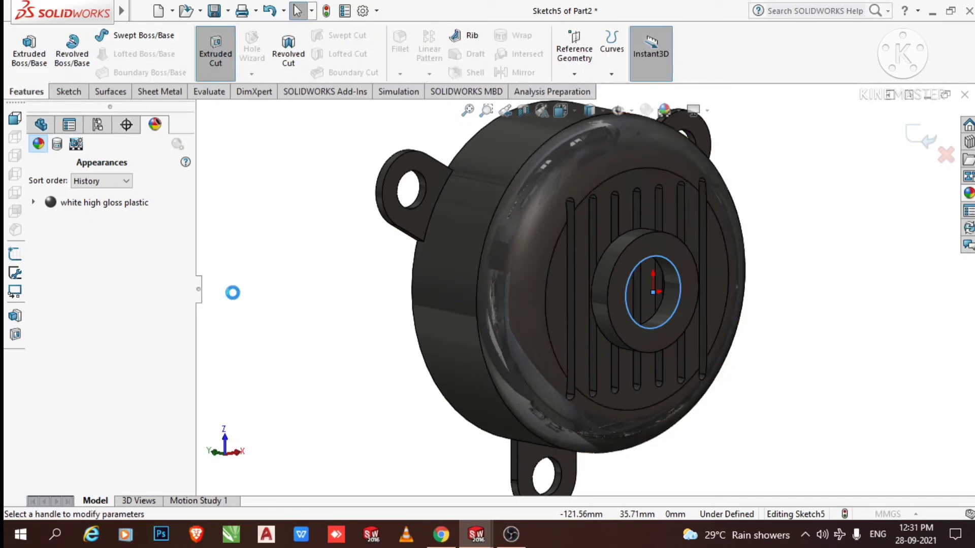
{"action": "left_click", "coordinate": [98, 254]}
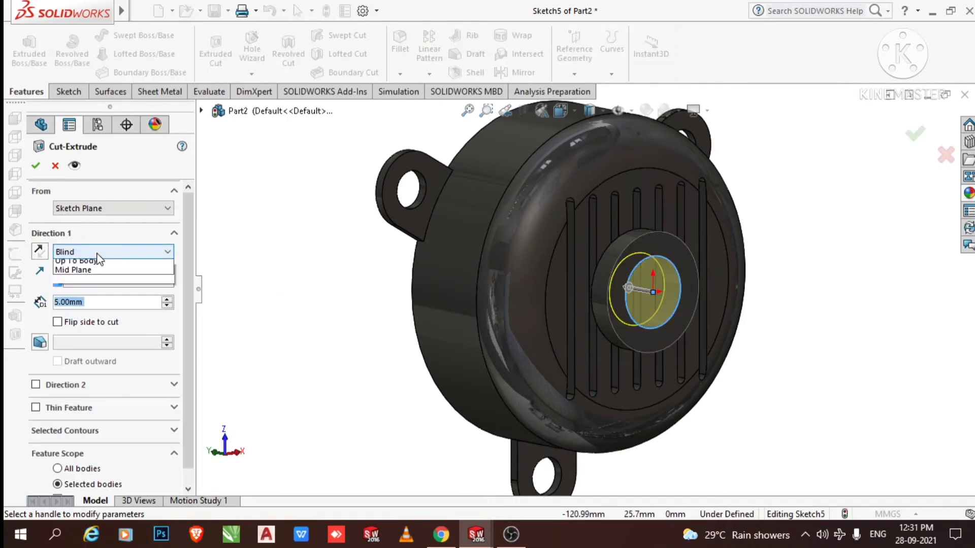
{"action": "left_click", "coordinate": [101, 279]}
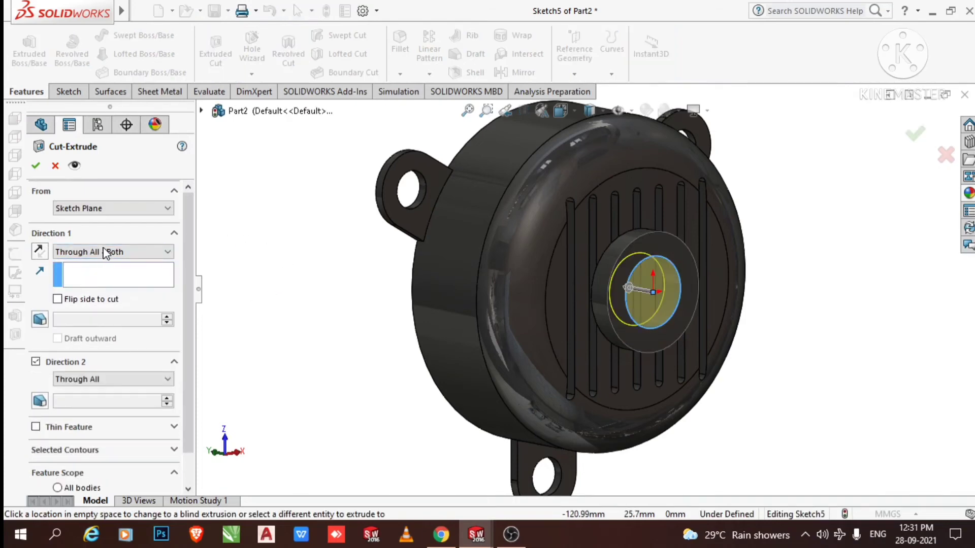
{"action": "left_click", "coordinate": [35, 165]}
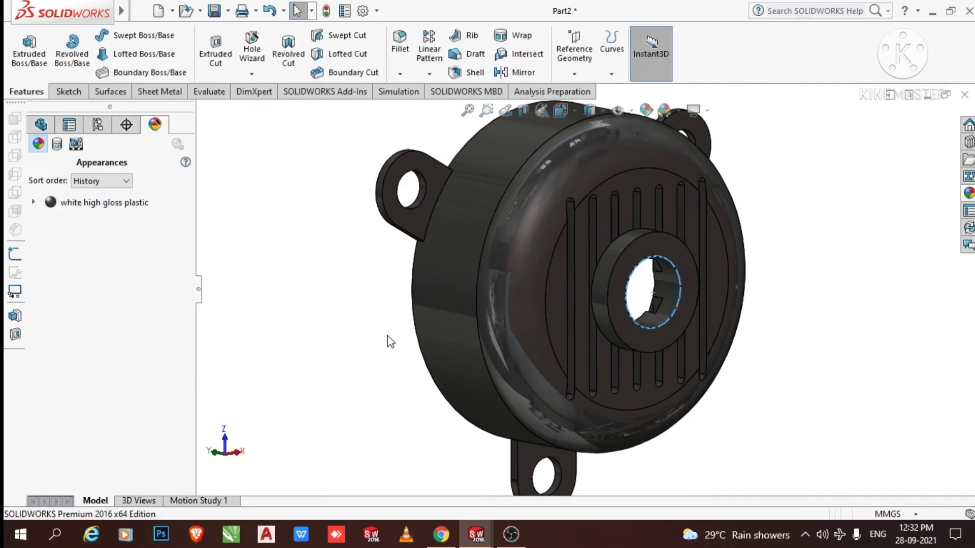
{"action": "middle_click_drag", "start_coordinate": [316, 347], "coordinate": [315, 373]}
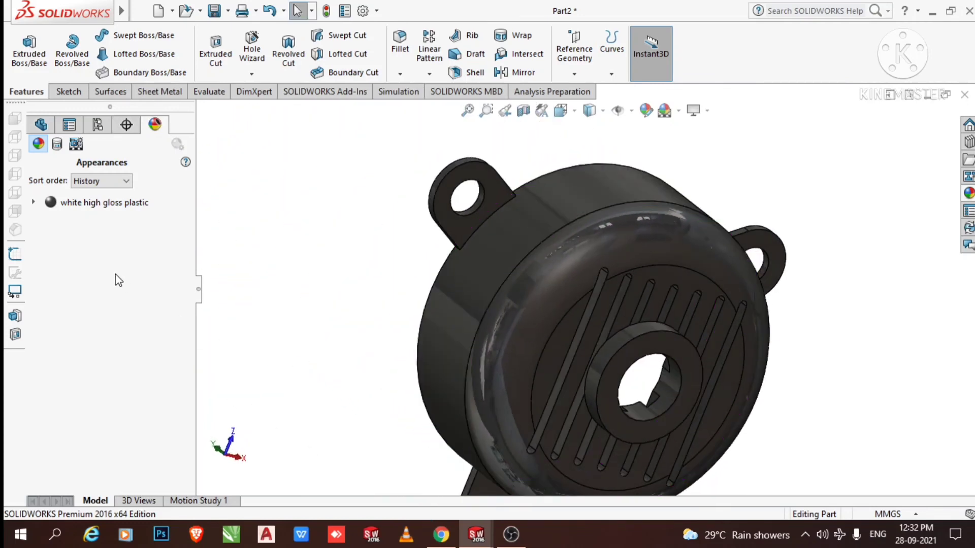
{"action": "key", "text": "ctrl+z"}
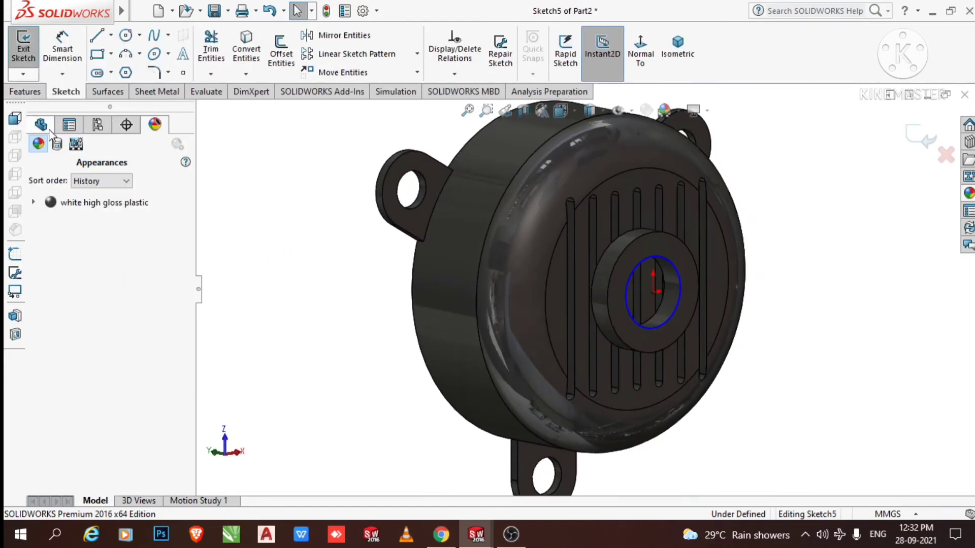
- Start another extruded cut from the ring's circle and try the Up To Next end condition
{"action": "left_click", "coordinate": [29, 97]}
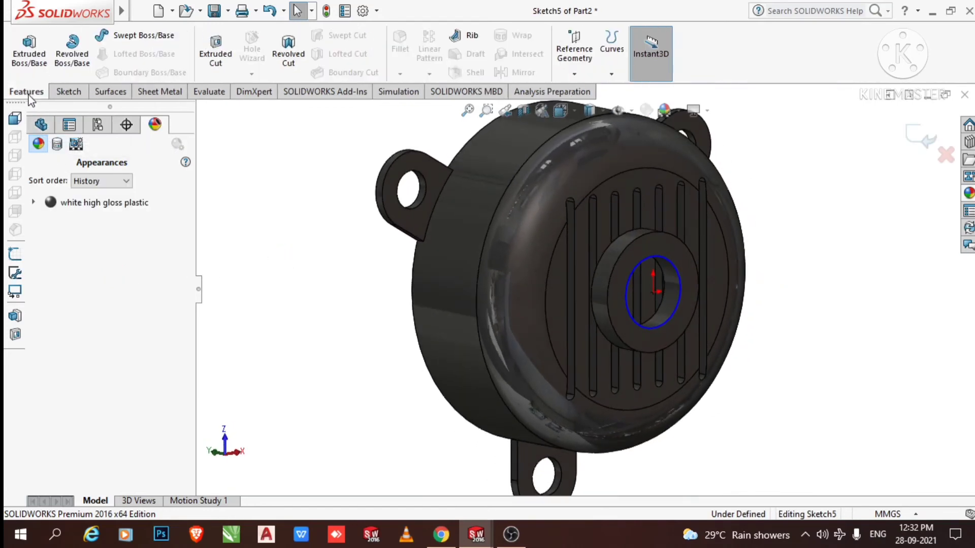
{"action": "left_click", "coordinate": [214, 57]}
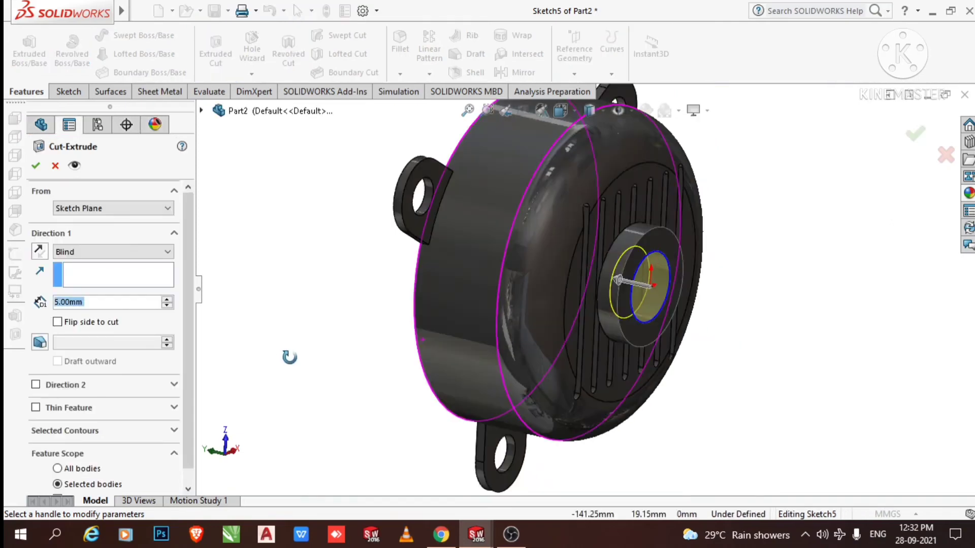
{"action": "middle_click_drag", "start_coordinate": [289, 358], "coordinate": [305, 363]}
{"action": "middle_click_drag", "start_coordinate": [416, 420], "coordinate": [415, 291]}
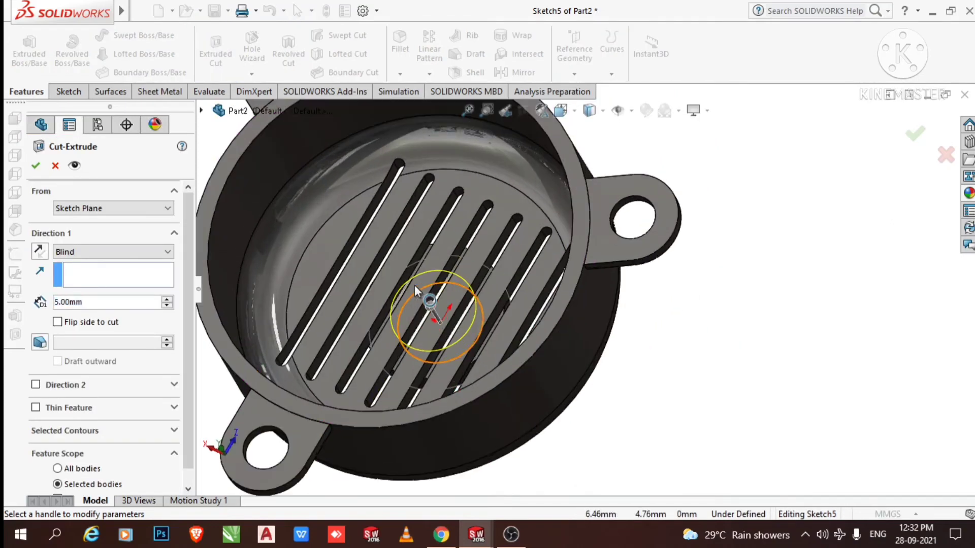
{"action": "left_click", "coordinate": [94, 252]}
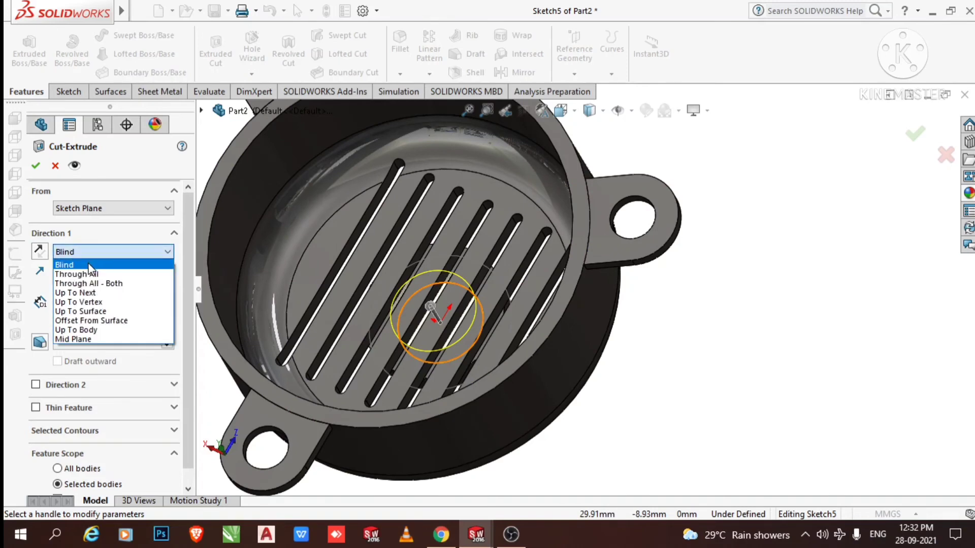
{"action": "left_click", "coordinate": [77, 293]}
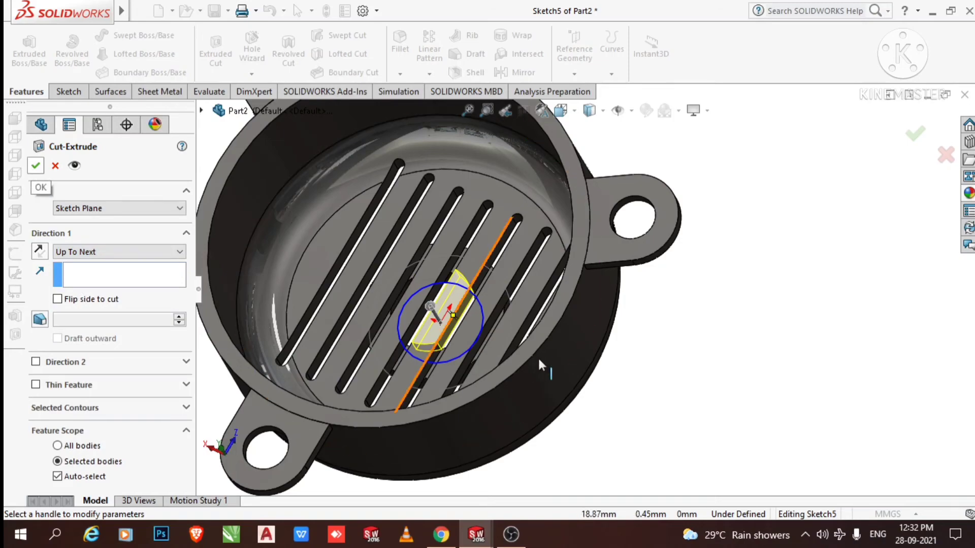
{"action": "middle_click_drag", "start_coordinate": [528, 355], "coordinate": [366, 406]}
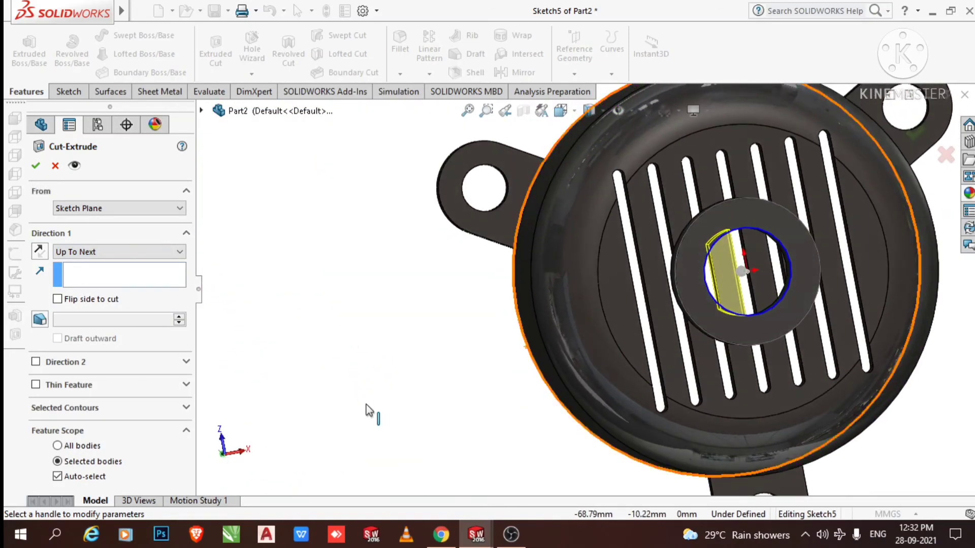
{"action": "scroll", "coordinate": [368, 407], "scroll_direction": "down", "scroll_amount": 3}
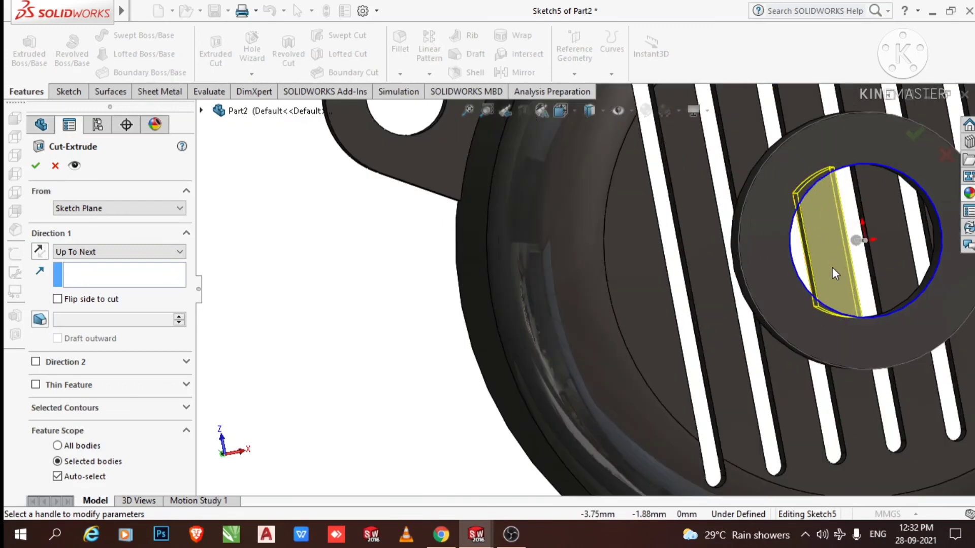
{"action": "scroll", "coordinate": [835, 274], "scroll_direction": "up", "scroll_amount": 2}
- Cut the ring's circle Through All in one direction, inspect the central opening, and undo the cut
{"action": "left_click", "coordinate": [127, 252]}
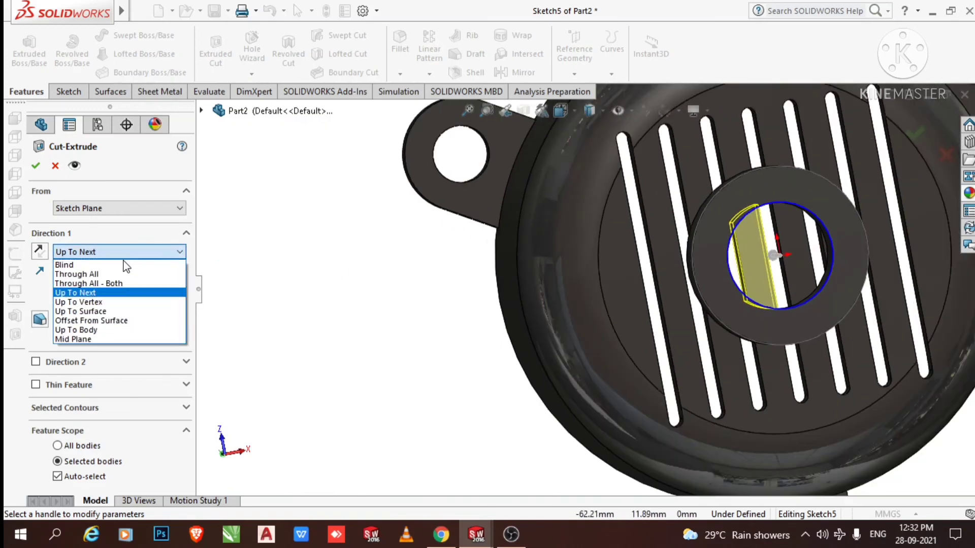
{"action": "left_click", "coordinate": [81, 274]}
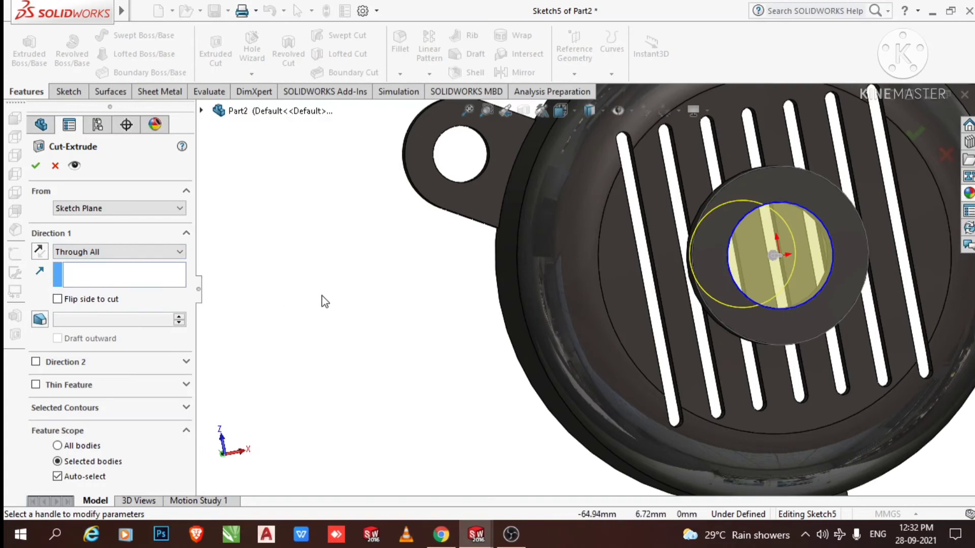
{"action": "middle_click_drag", "start_coordinate": [325, 302], "coordinate": [695, 329]}
{"action": "scroll", "coordinate": [667, 326], "scroll_direction": "up", "scroll_amount": 3}
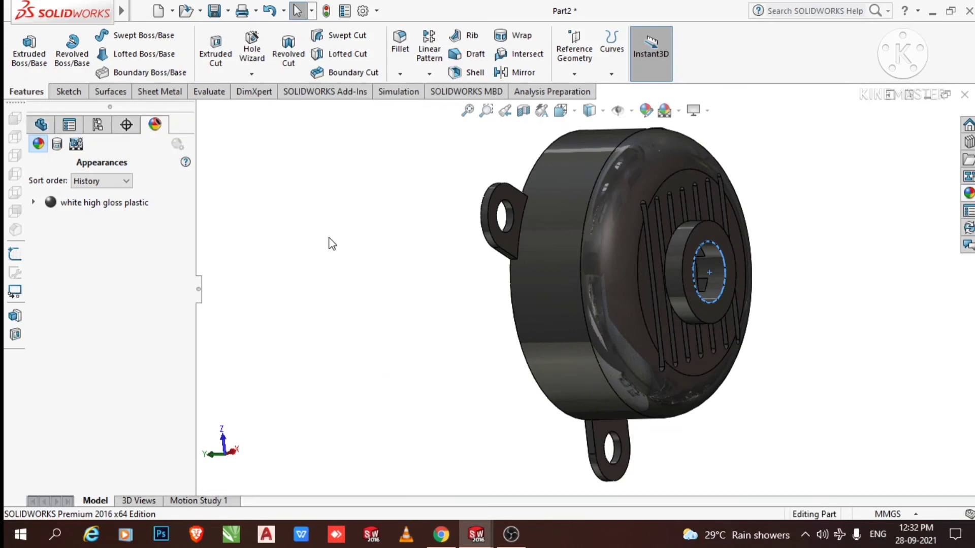
{"action": "scroll", "coordinate": [739, 257], "scroll_direction": "down", "scroll_amount": 1}
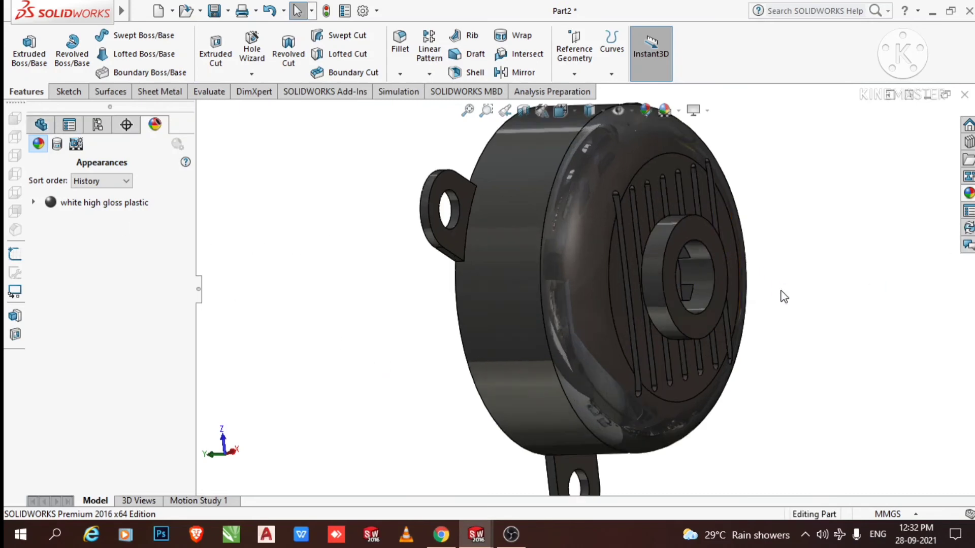
{"action": "middle_click_drag", "start_coordinate": [781, 292], "coordinate": [747, 300]}
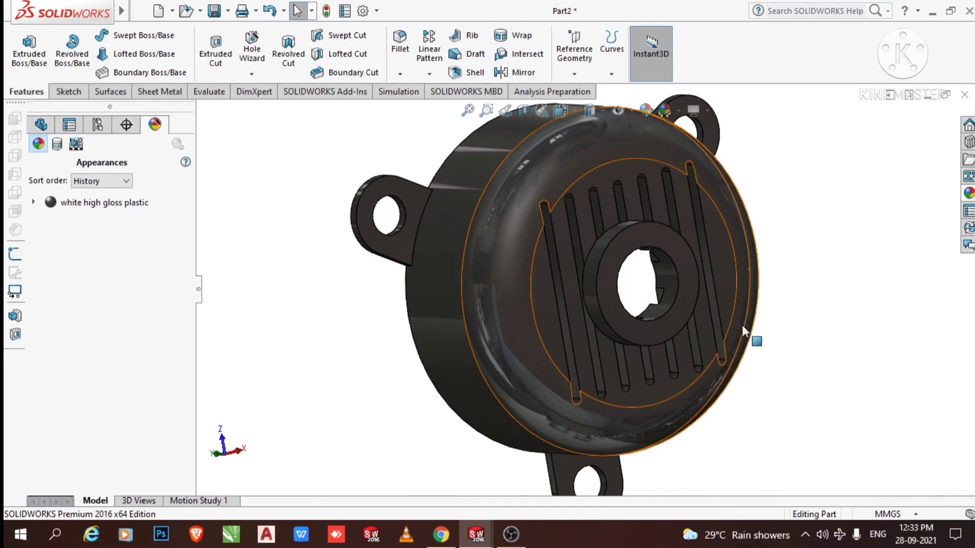
{"action": "key", "text": "ctrl+z"}
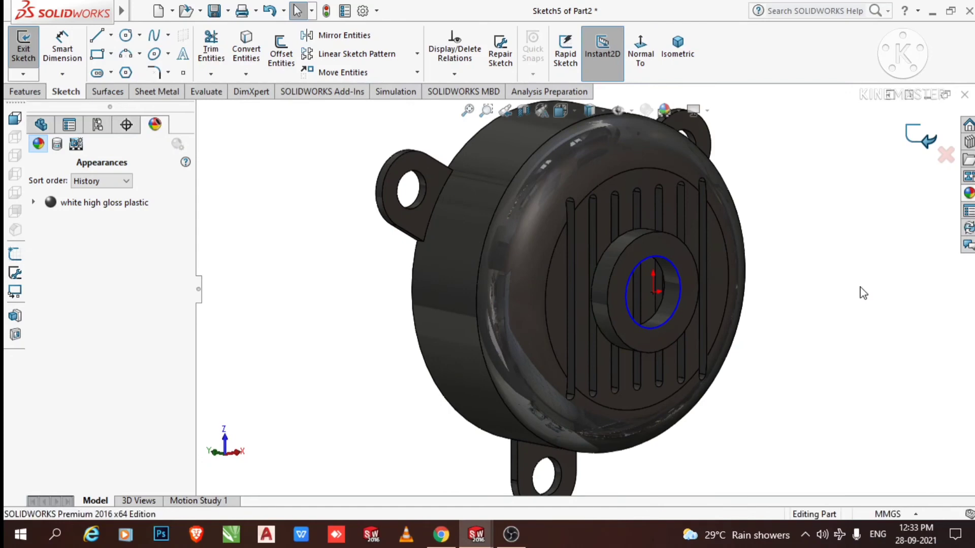
- Exit the sketch and edit the central ring's boss extrusion, adding a second blind direction with a 2 mm depth
{"action": "left_click", "coordinate": [41, 125]}
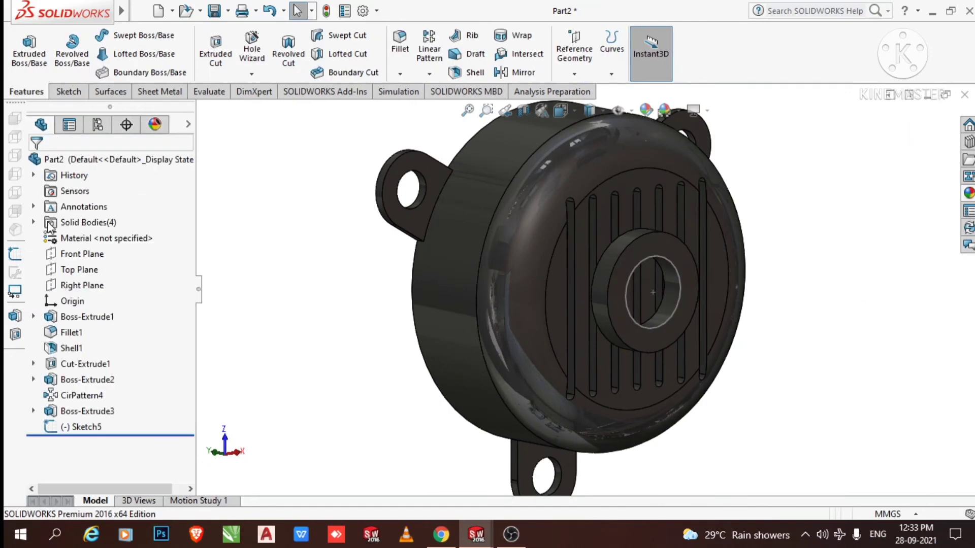
{"action": "right_click", "coordinate": [74, 416]}
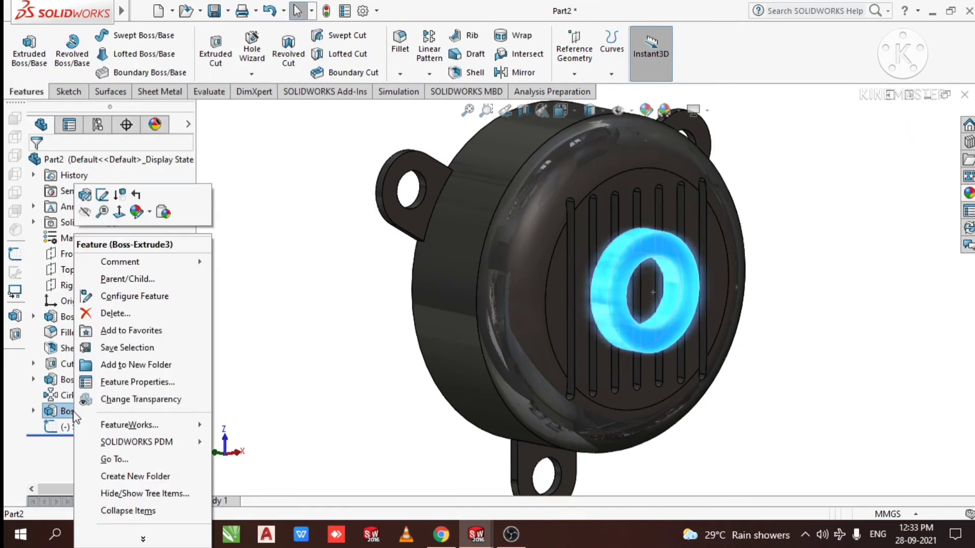
{"action": "left_click", "coordinate": [101, 195]}
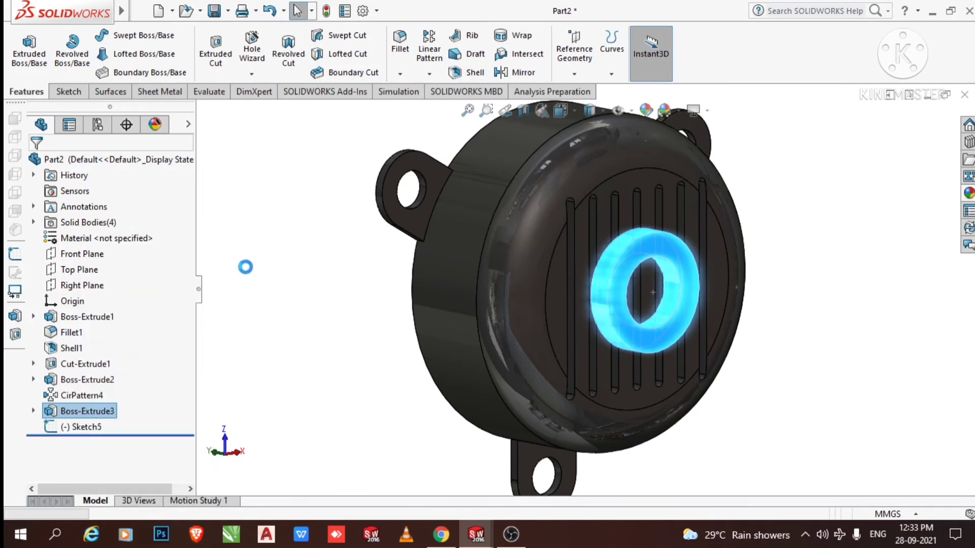
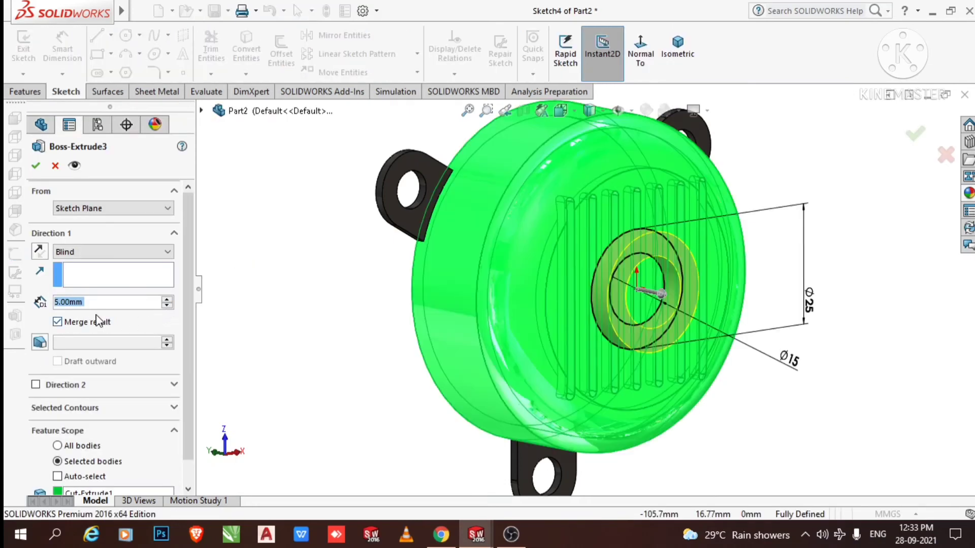
{"action": "left_click", "coordinate": [35, 385]}
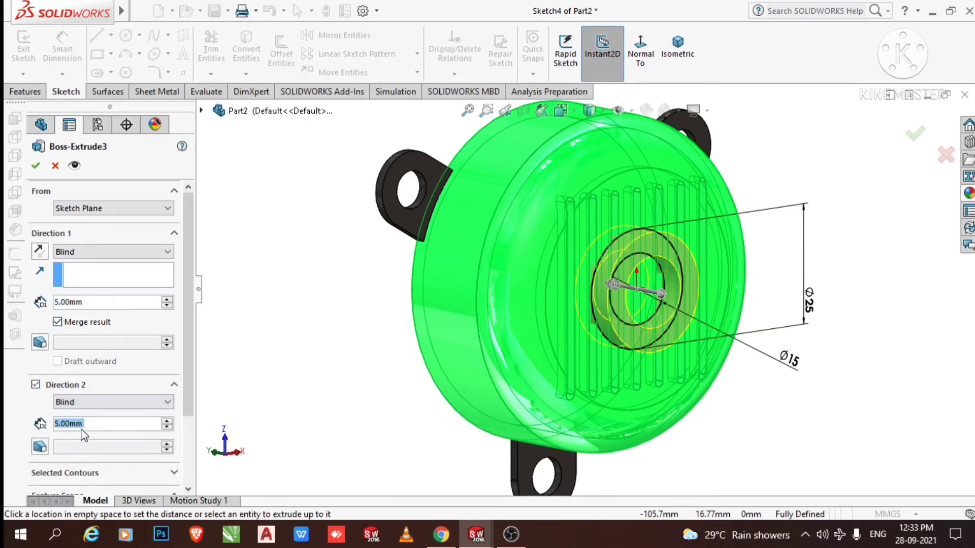
{"action": "type", "text": "2"}
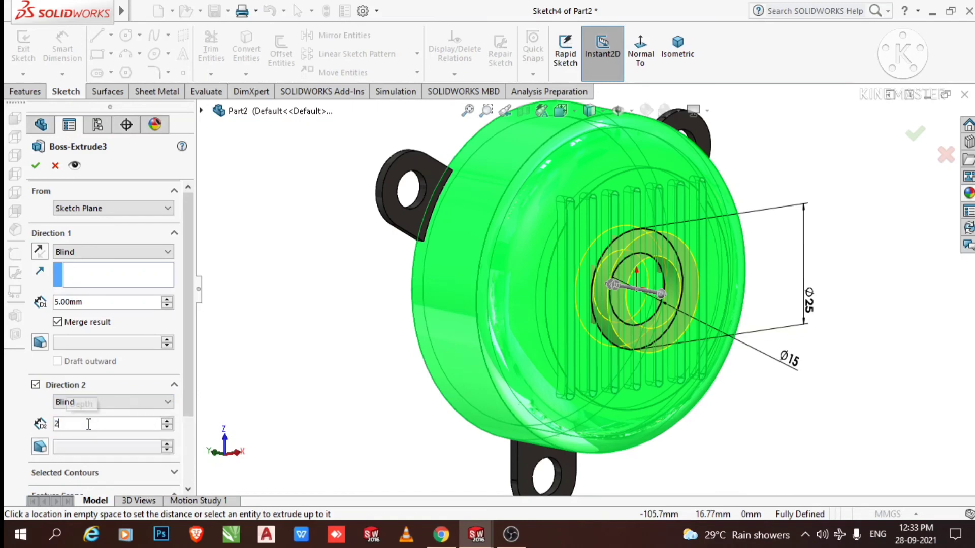
{"action": "key", "text": "Return"}
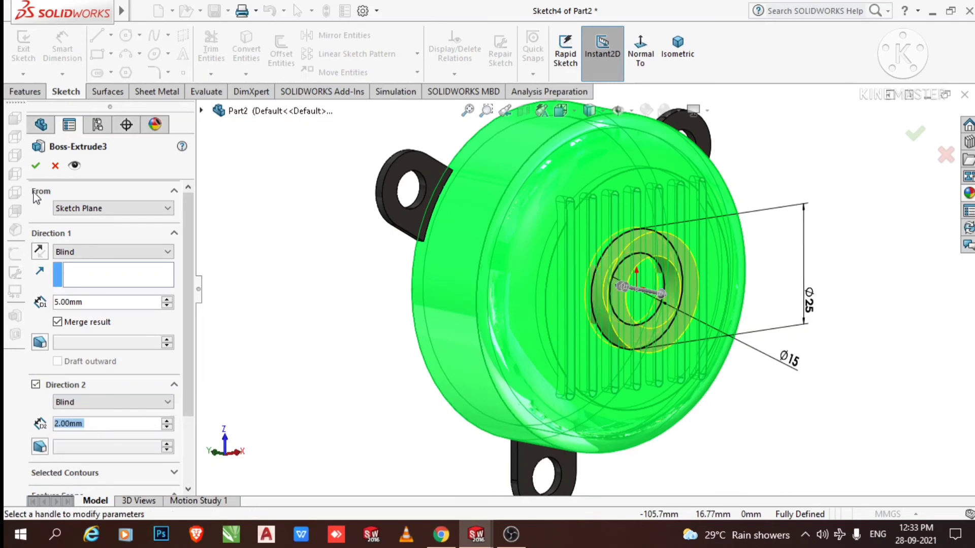
{"action": "left_click", "coordinate": [37, 165]}
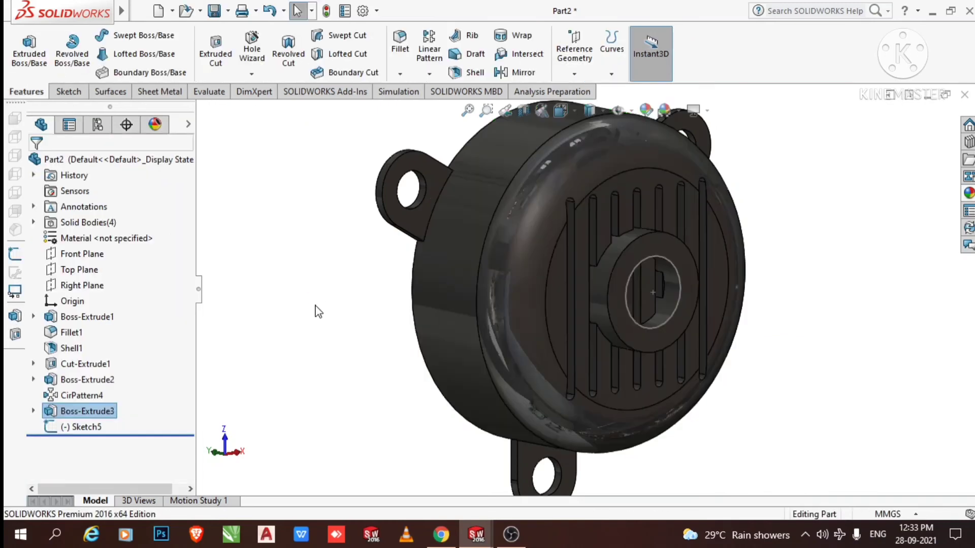
- Edit the central ring's boss extrusion and set its second-direction blind depth to 4 mm
{"action": "middle_click_drag", "start_coordinate": [327, 328], "coordinate": [443, 320]}
{"action": "scroll", "coordinate": [425, 198], "scroll_direction": "down", "scroll_amount": 5}
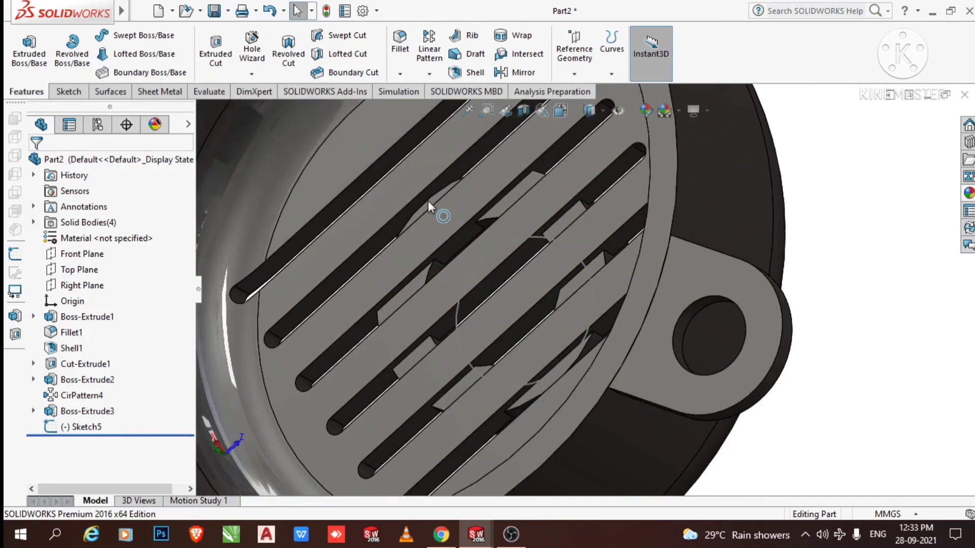
{"action": "scroll", "coordinate": [447, 228], "scroll_direction": "up", "scroll_amount": 5}
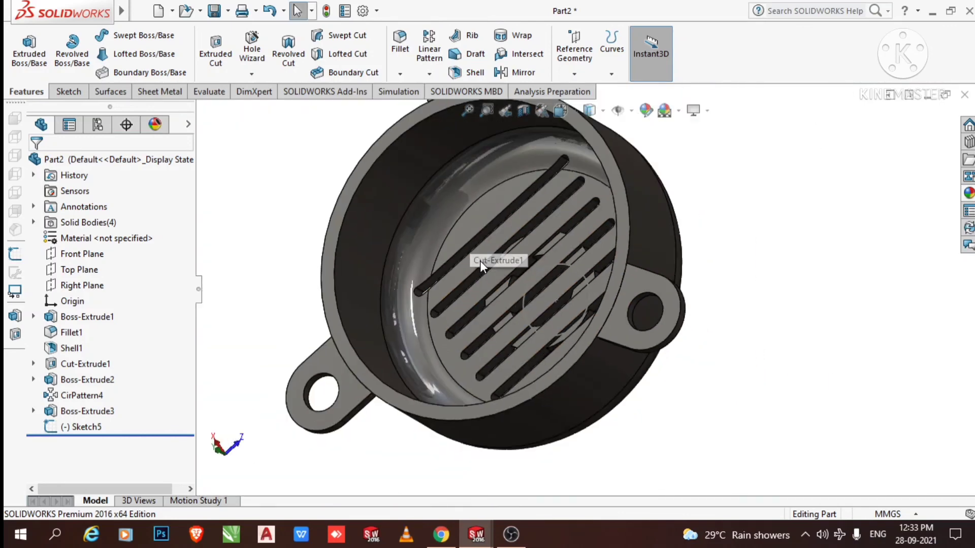
{"action": "middle_click_drag", "start_coordinate": [431, 256], "coordinate": [335, 275]}
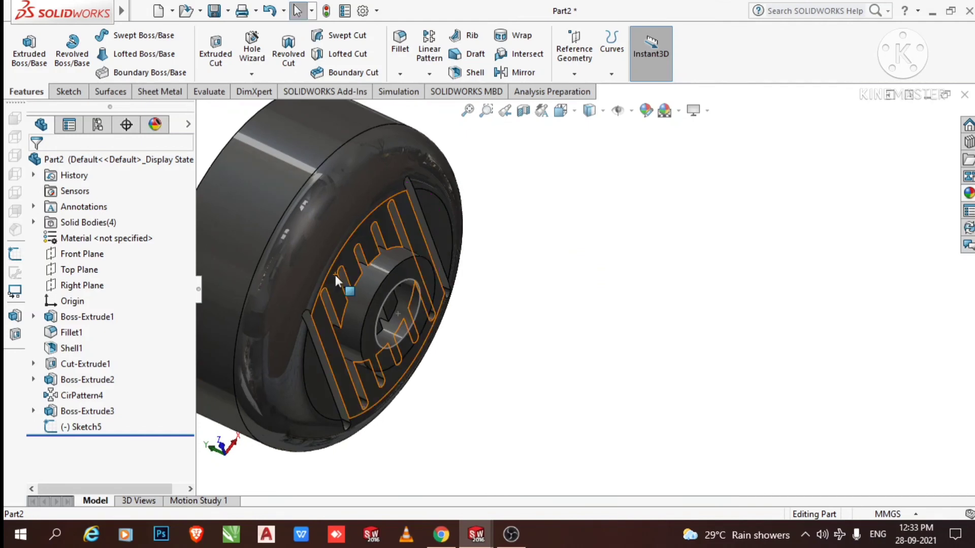
{"action": "scroll", "coordinate": [400, 292], "scroll_direction": "down", "scroll_amount": 3}
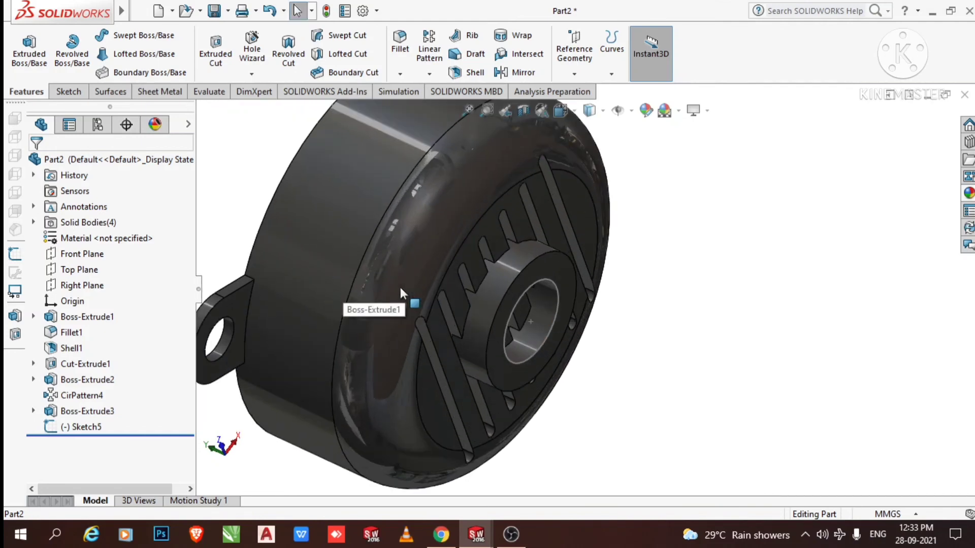
{"action": "right_click", "coordinate": [80, 412]}
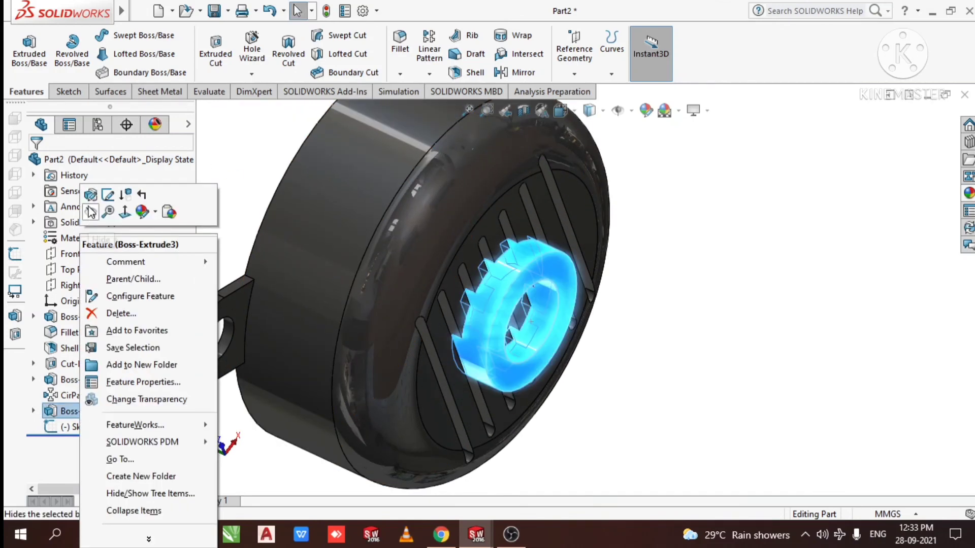
{"action": "left_click", "coordinate": [108, 196]}
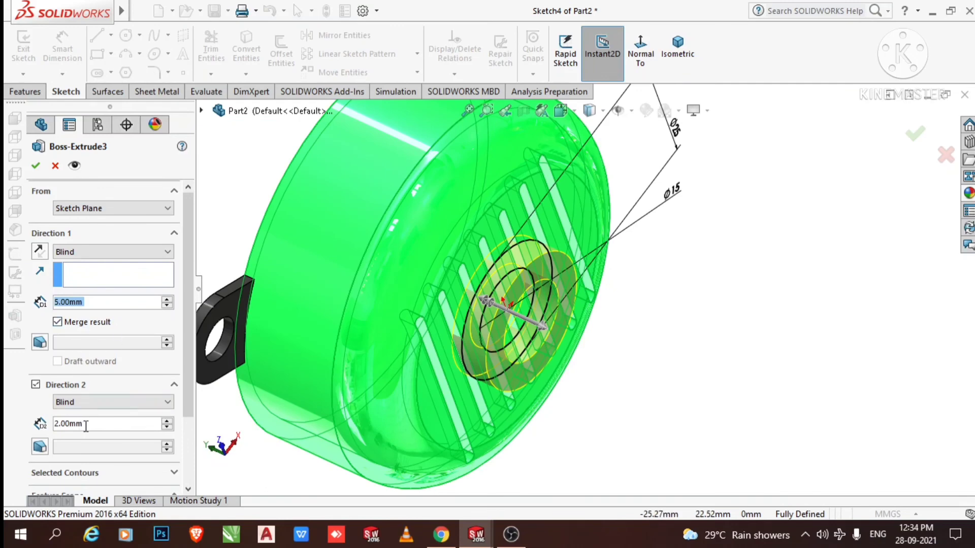
{"action": "type", "text": "4"}
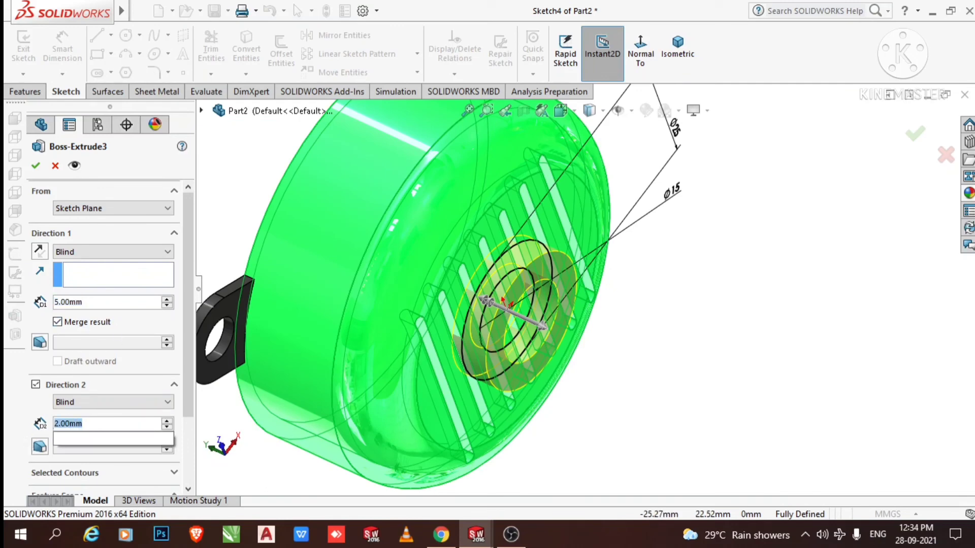
{"action": "key", "text": "Return"}
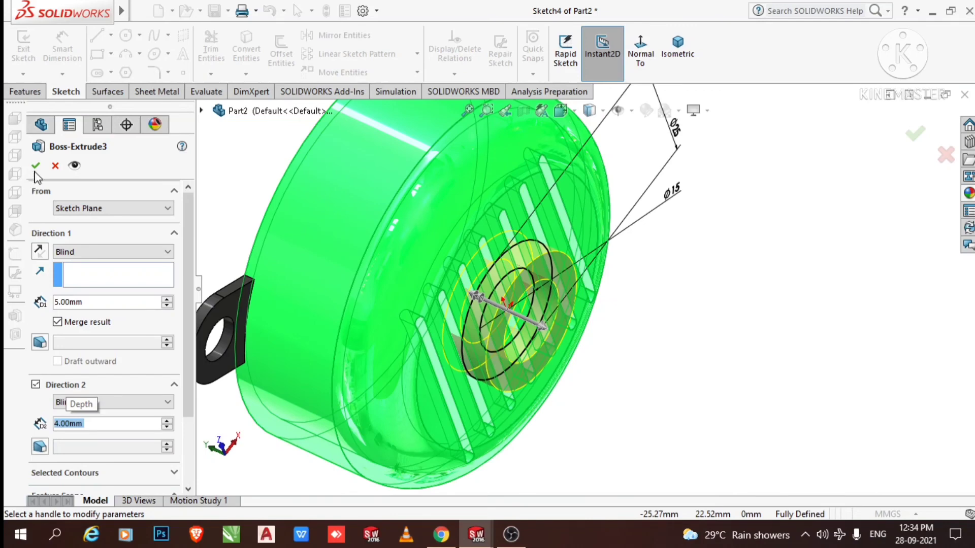
{"action": "left_click", "coordinate": [35, 167]}
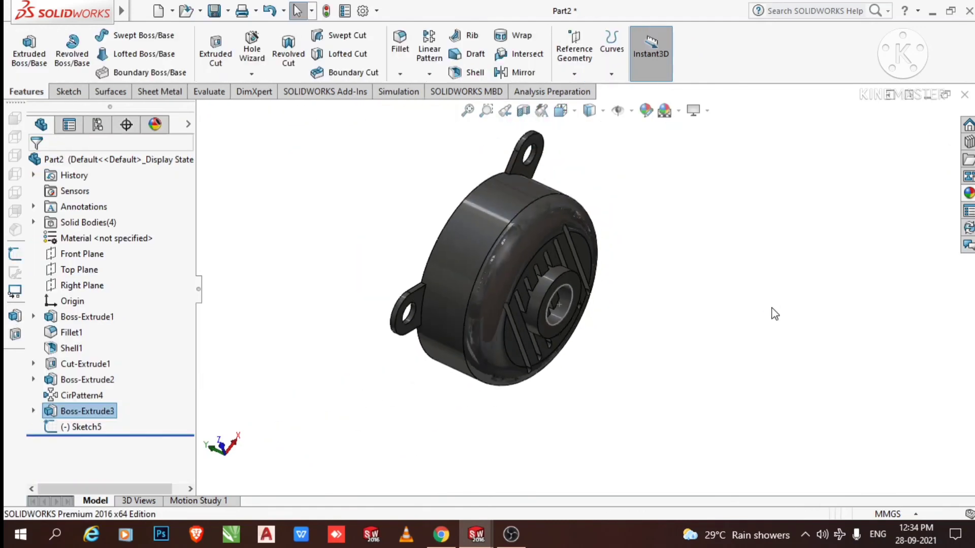
- Reopen the circle sketch on the ring's face and extrude-cut it Through All in one direction
{"action": "middle_click_drag", "start_coordinate": [655, 358], "coordinate": [587, 342]}
{"action": "scroll", "coordinate": [553, 303], "scroll_direction": "down", "scroll_amount": 6}
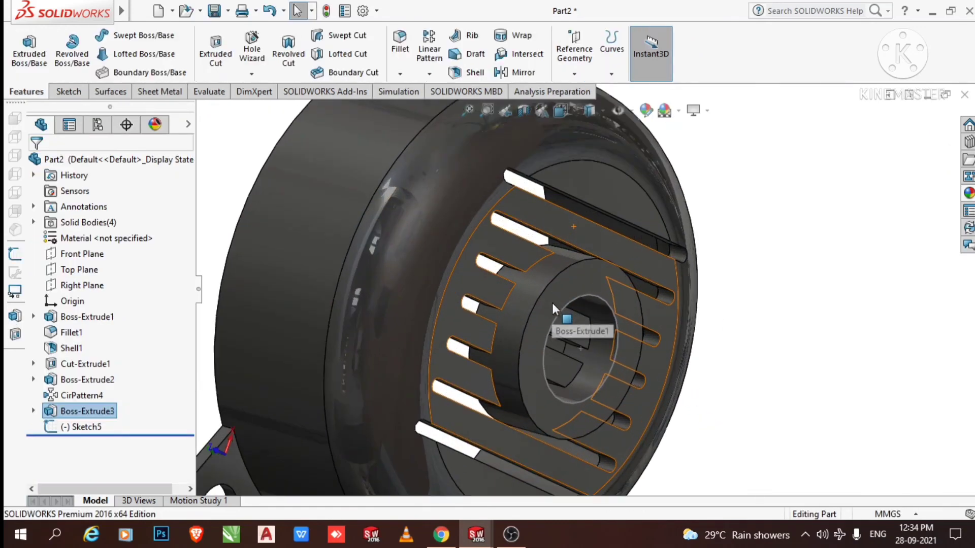
{"action": "right_click", "coordinate": [82, 428]}
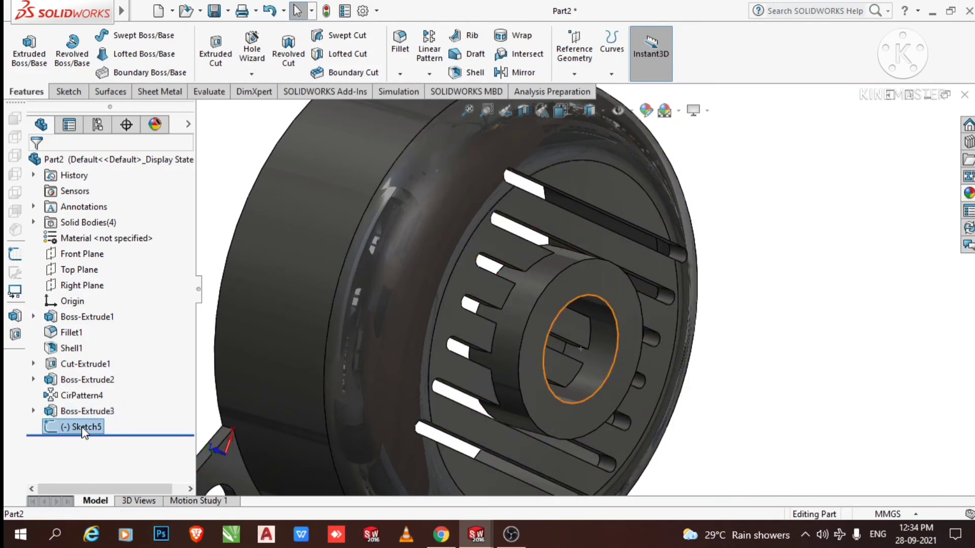
{"action": "left_click", "coordinate": [92, 229]}
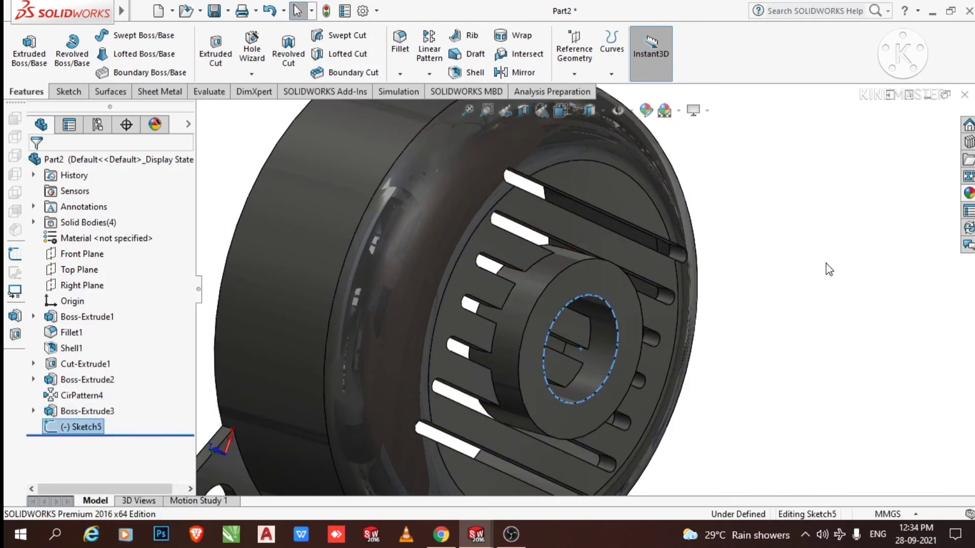
{"action": "scroll", "coordinate": [587, 282], "scroll_direction": "up", "scroll_amount": 3}
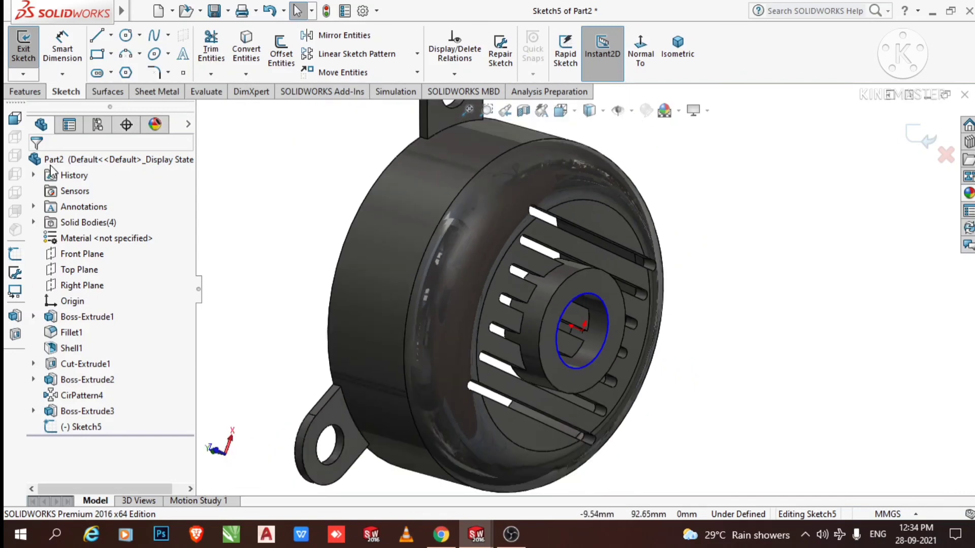
{"action": "left_click", "coordinate": [25, 92]}
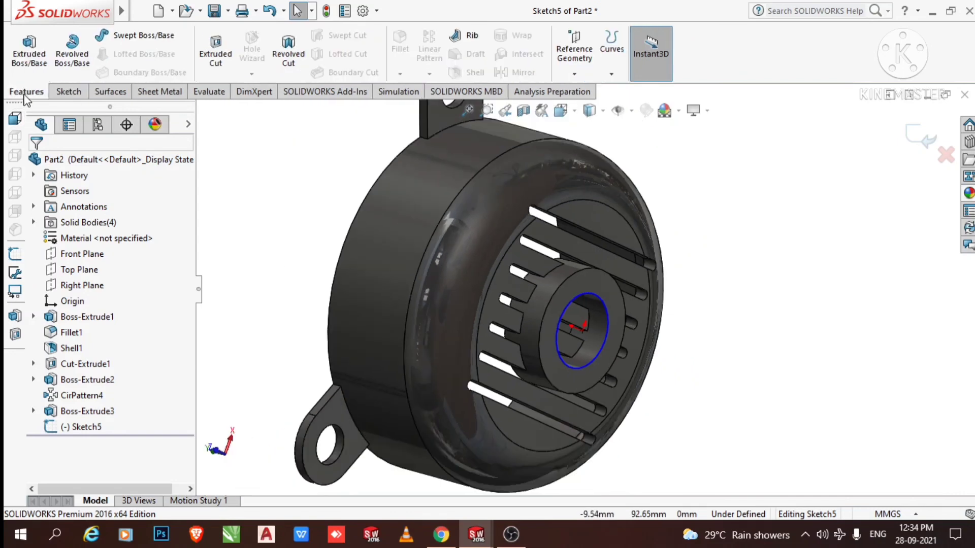
{"action": "left_click", "coordinate": [215, 58]}
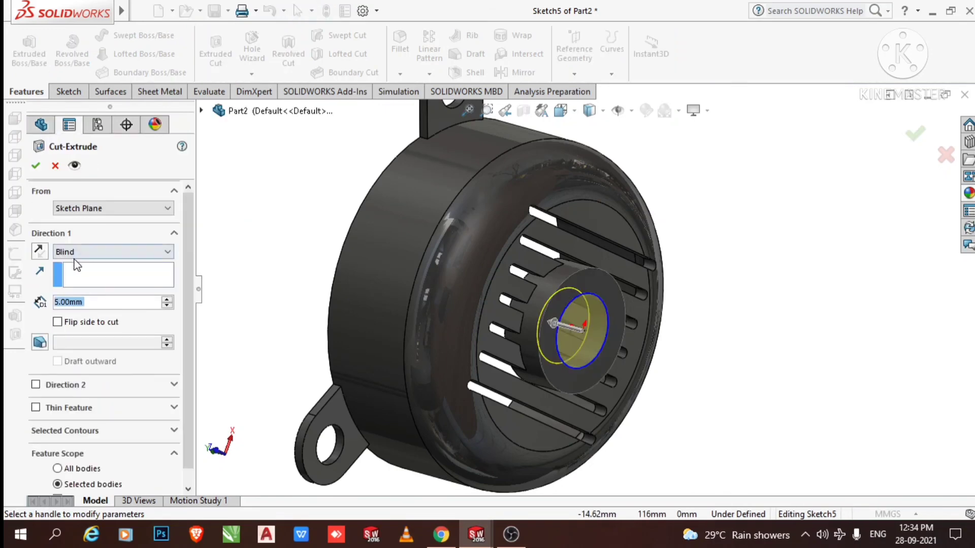
{"action": "left_click", "coordinate": [93, 252]}
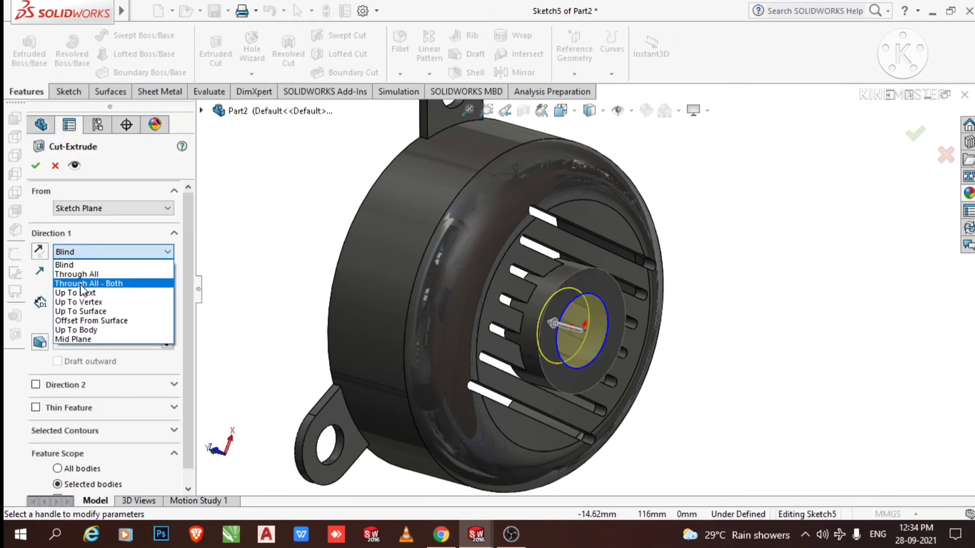
{"action": "left_click", "coordinate": [91, 277]}
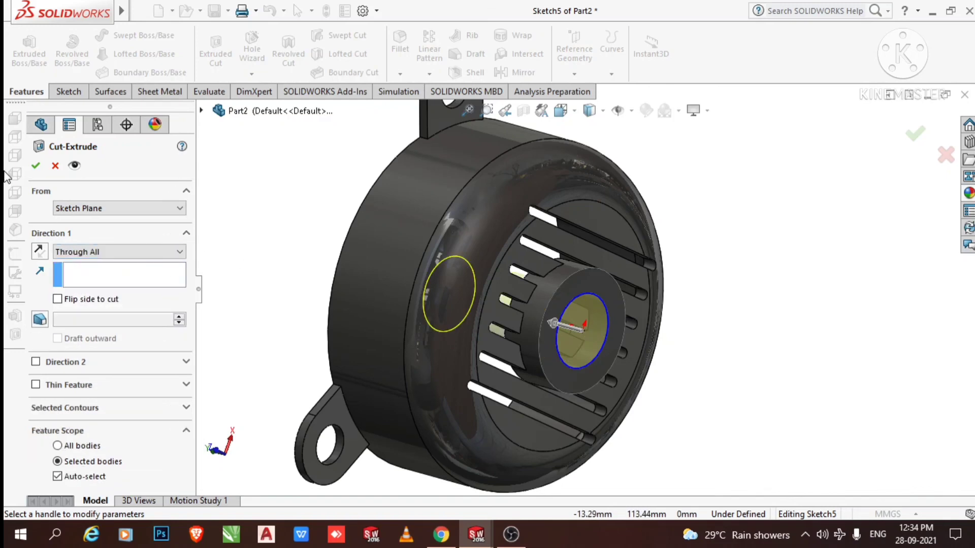
{"action": "left_click", "coordinate": [36, 166]}
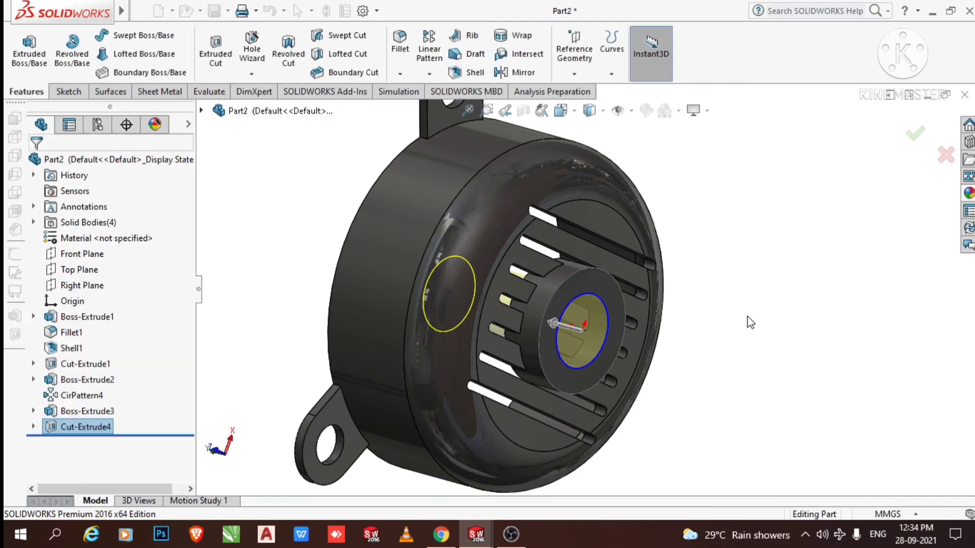
{"action": "left_click", "coordinate": [748, 322]}
- Fillet the outer circular edge of the central ring's front face with a 2 mm radius
{"action": "middle_click_drag", "start_coordinate": [652, 282], "coordinate": [482, 254]}
{"action": "scroll", "coordinate": [600, 274], "scroll_direction": "down", "scroll_amount": 3}
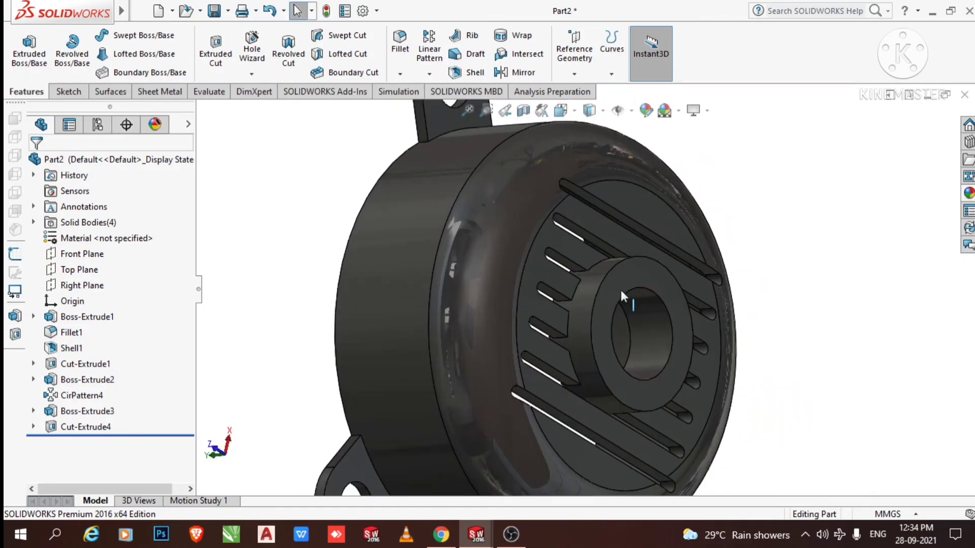
{"action": "left_click", "coordinate": [195, 14]}
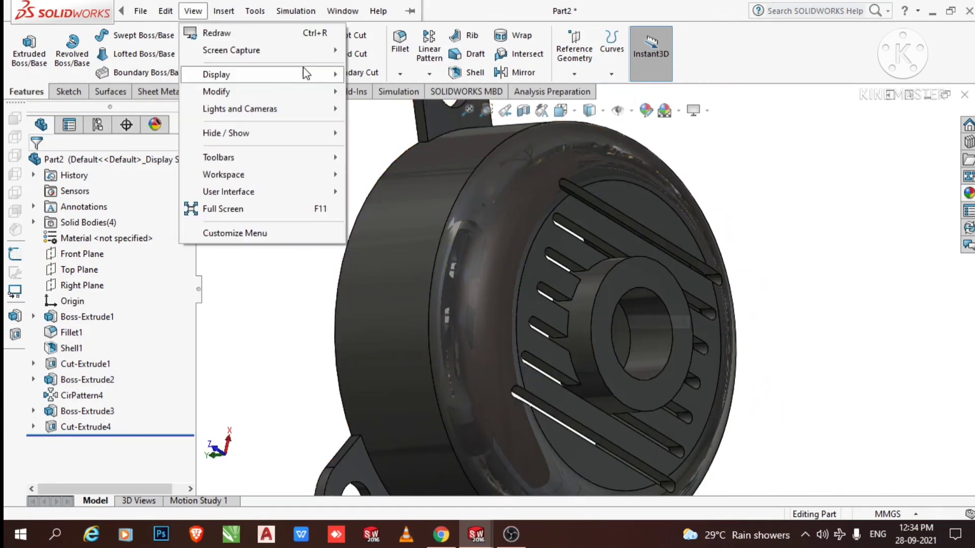
{"action": "left_click", "coordinate": [268, 337]}
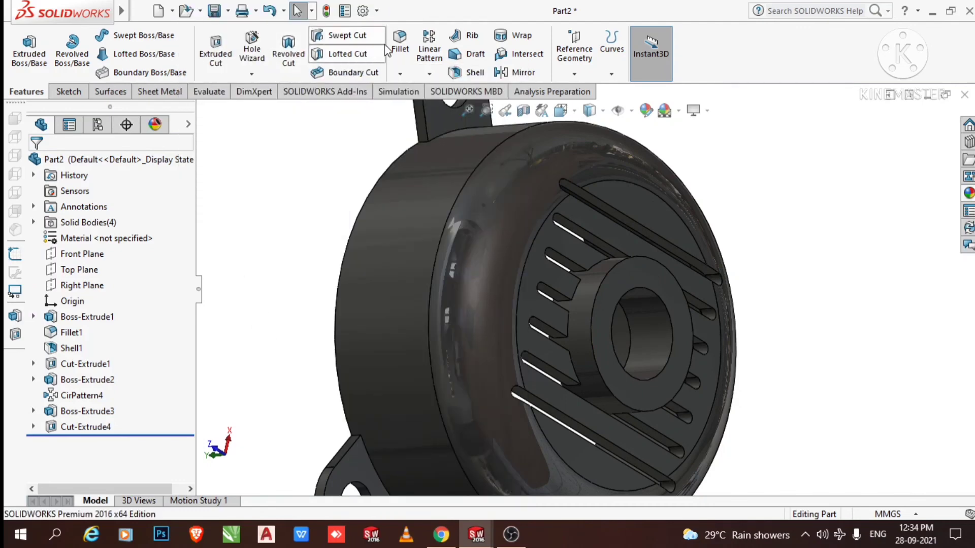
{"action": "left_click", "coordinate": [619, 264]}
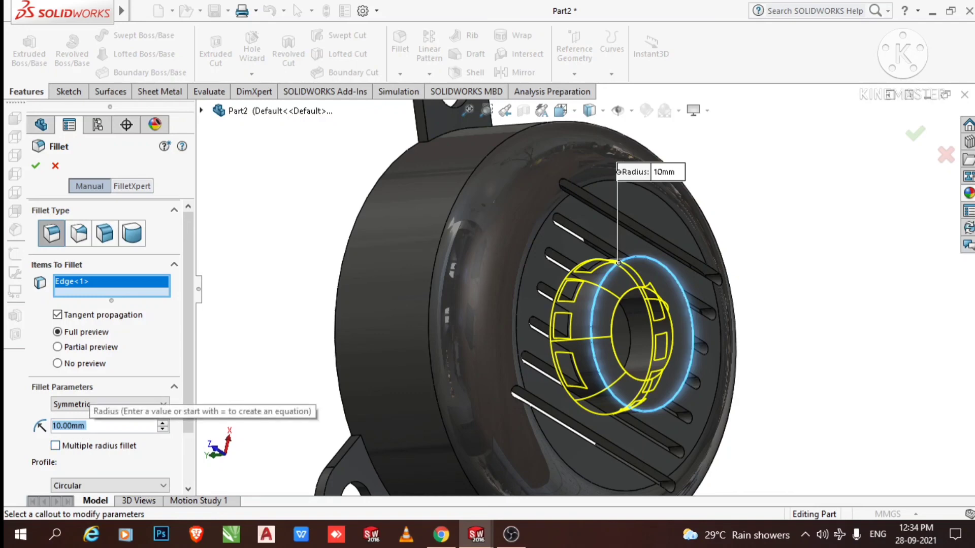
{"action": "type", "text": "2"}
{"action": "key", "text": "Return"}
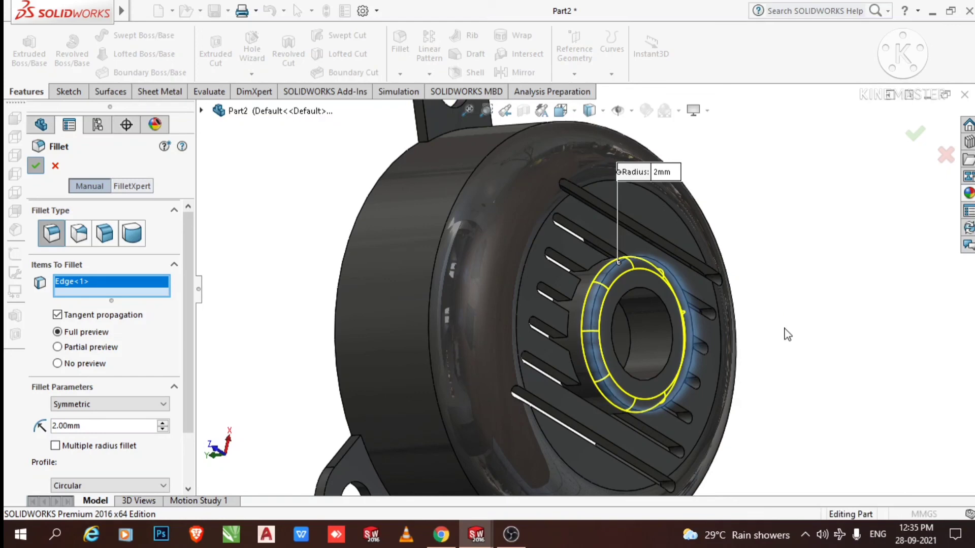
{"action": "key", "text": "Return"}
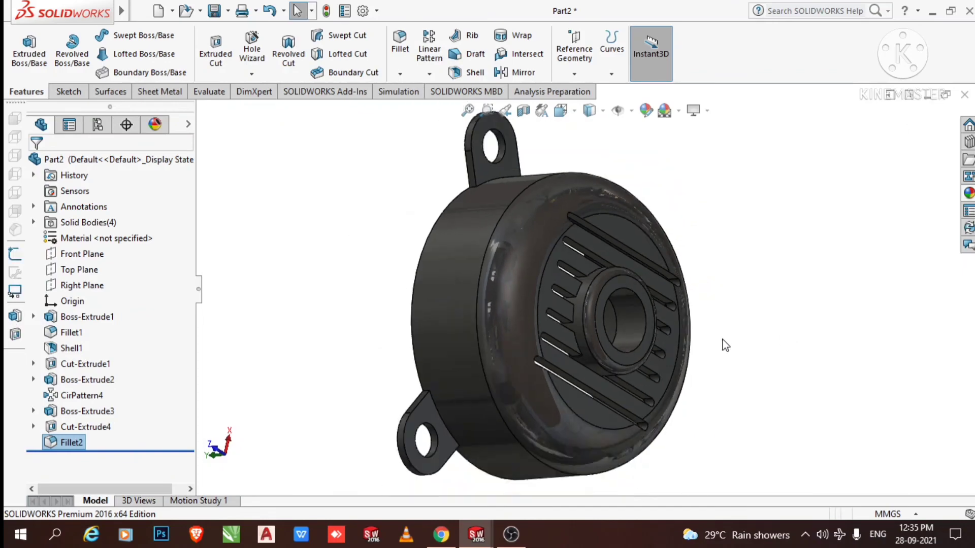
- Fillet the outer circular edge of the central ring's end inside the cover with a 1 mm radius
{"action": "middle_click_drag", "start_coordinate": [743, 358], "coordinate": [839, 322]}
{"action": "scroll", "coordinate": [839, 322], "scroll_direction": "down", "scroll_amount": 4}
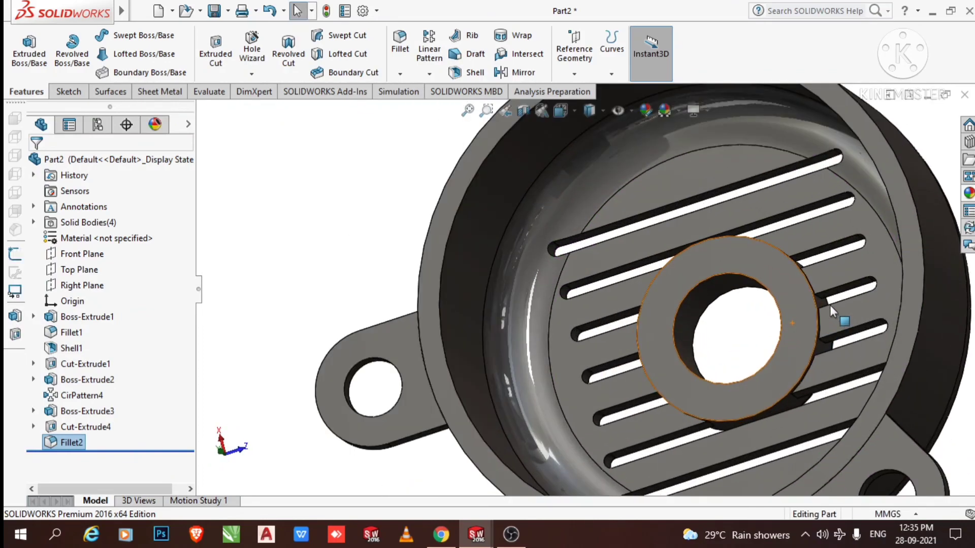
{"action": "scroll", "coordinate": [770, 269], "scroll_direction": "down", "scroll_amount": 3}
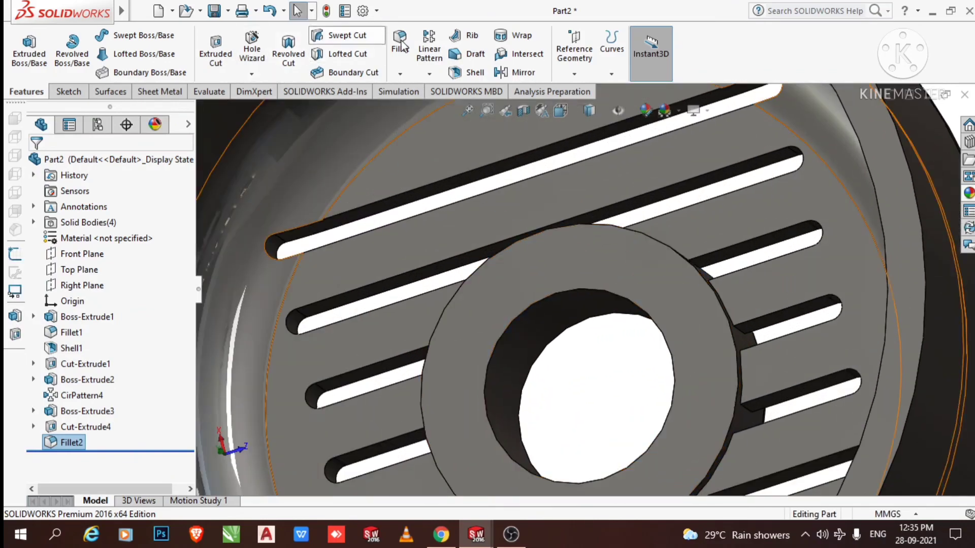
{"action": "left_click", "coordinate": [405, 48]}
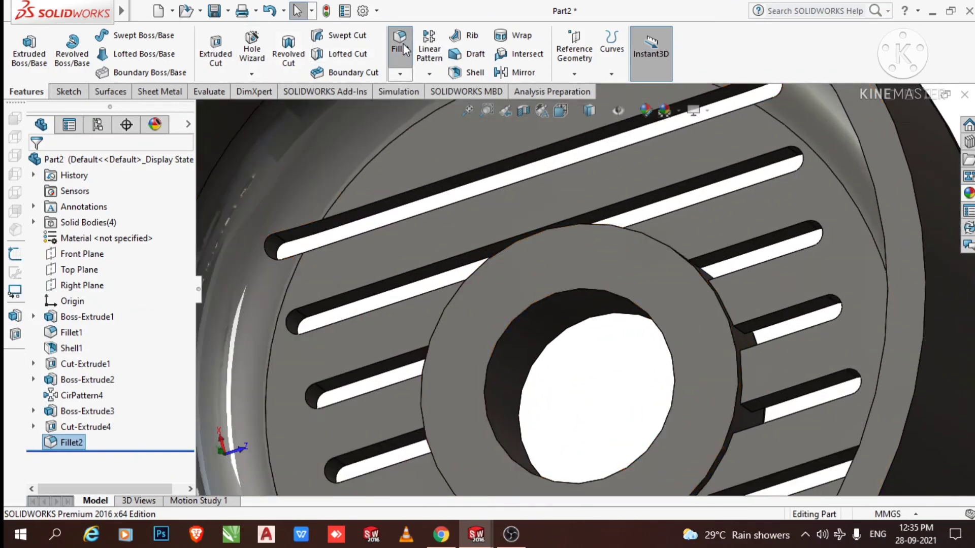
{"action": "left_click", "coordinate": [663, 243]}
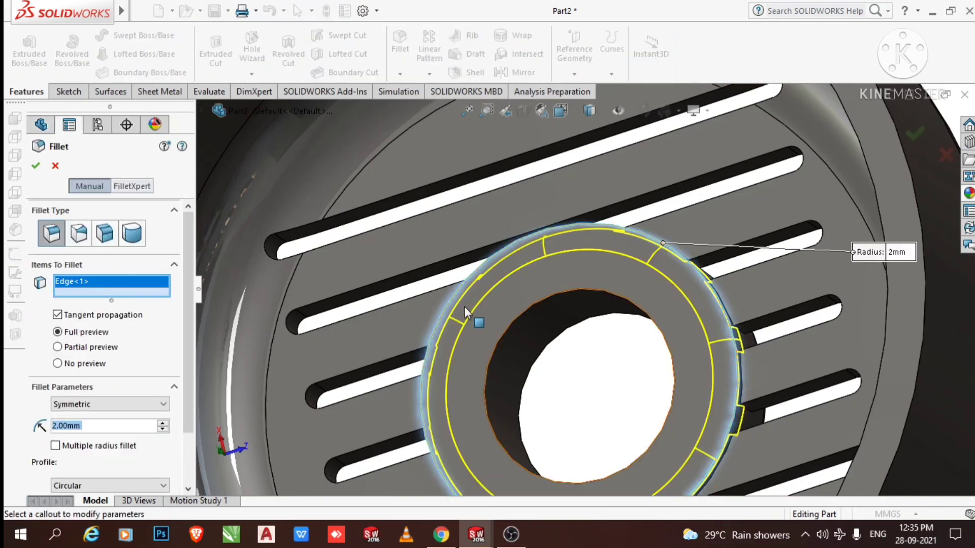
{"action": "type", "text": "1"}
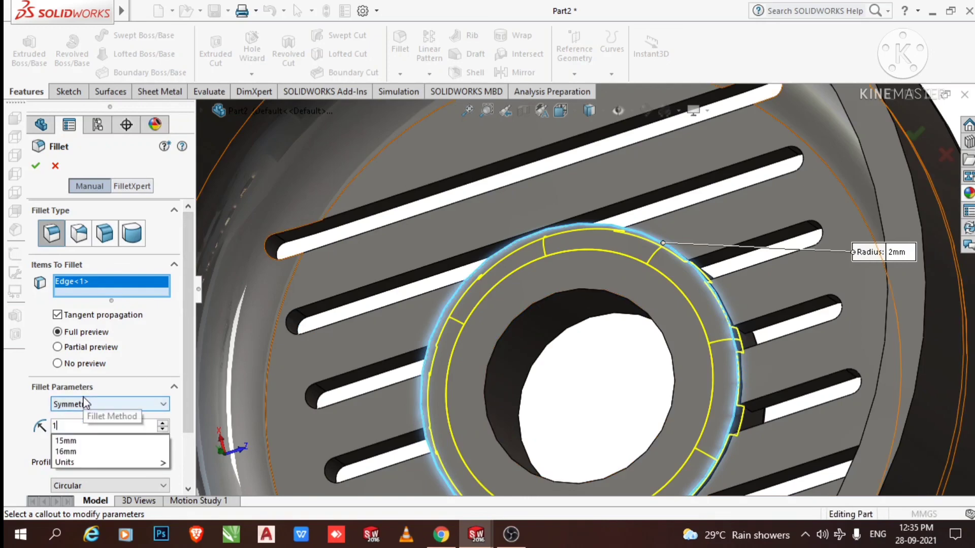
{"action": "key", "text": "Return"}
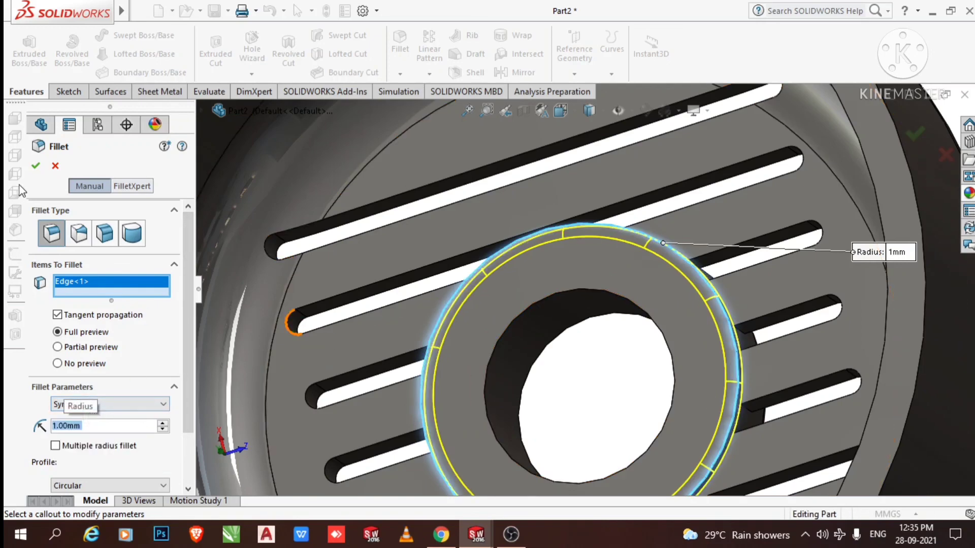
{"action": "left_click", "coordinate": [36, 167]}
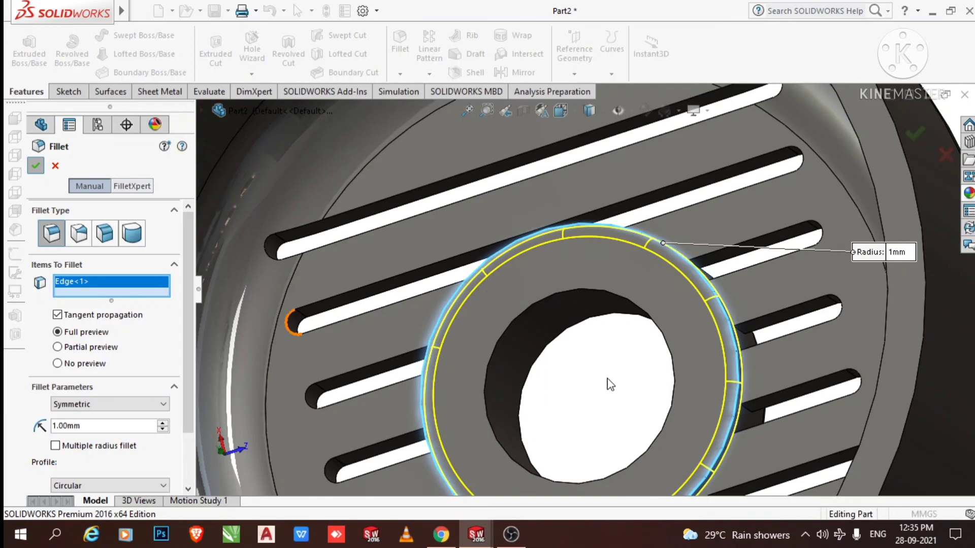
- Examine the filleted central ring, its through hole and the slotted cover from the inside and outside
{"action": "scroll", "coordinate": [607, 379], "scroll_direction": "up", "scroll_amount": 5}
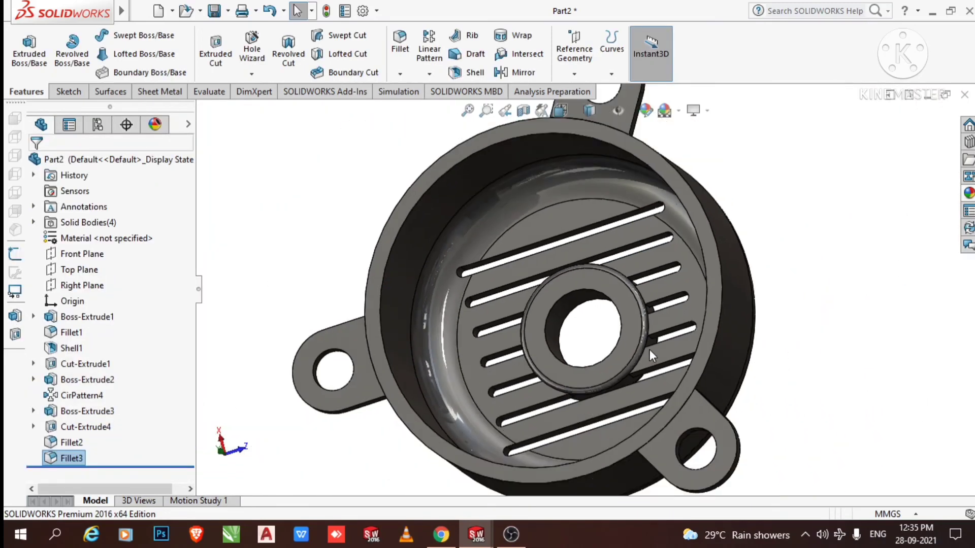
{"action": "middle_click_drag", "start_coordinate": [669, 334], "coordinate": [521, 334]}
{"action": "middle_click_drag", "start_coordinate": [574, 310], "coordinate": [756, 308]}
{"action": "scroll", "coordinate": [754, 372], "scroll_direction": "down", "scroll_amount": 3}
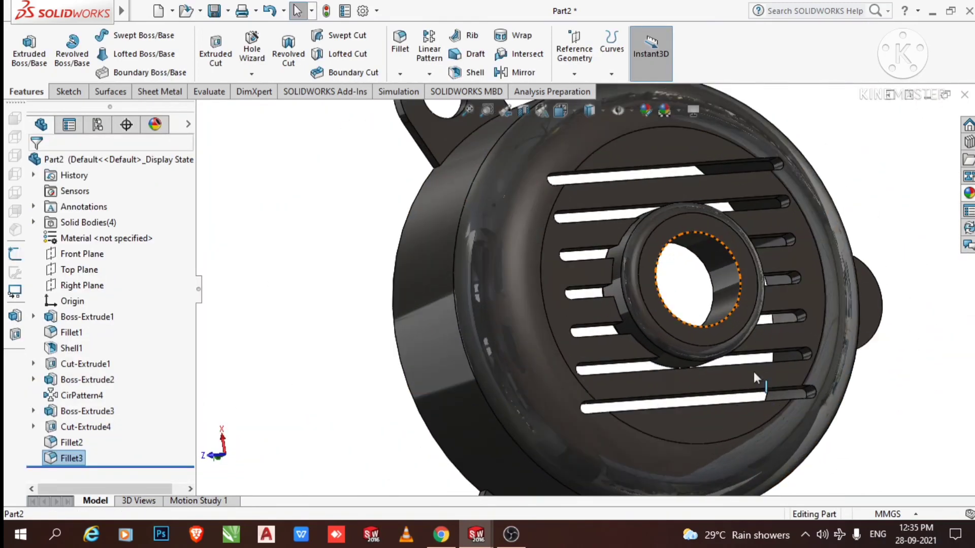
{"action": "middle_click_drag", "start_coordinate": [649, 249], "coordinate": [599, 259]}
{"action": "scroll", "coordinate": [635, 269], "scroll_direction": "up", "scroll_amount": 2}
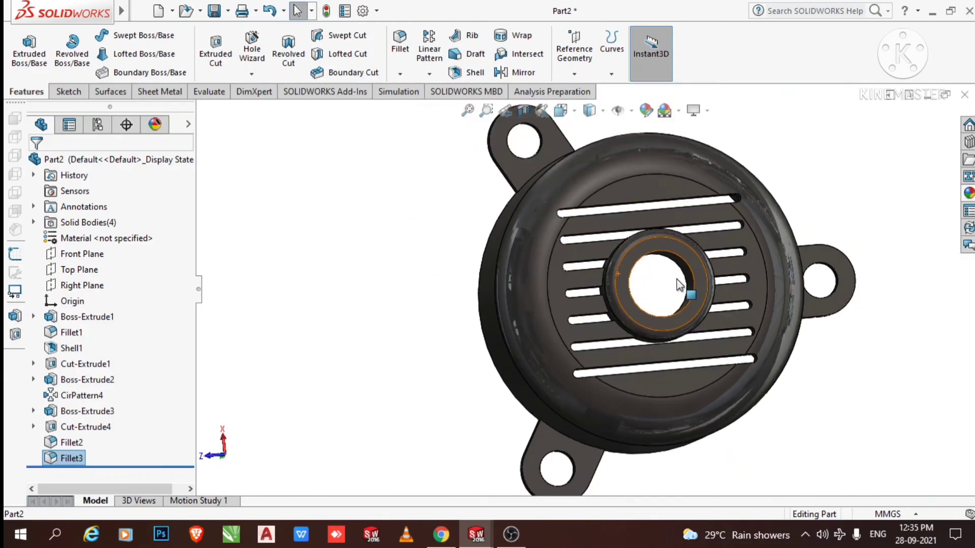
{"action": "scroll", "coordinate": [706, 361], "scroll_direction": "down", "scroll_amount": 2}
{"action": "middle_click_drag", "start_coordinate": [690, 207], "coordinate": [731, 183]}
{"action": "key", "text": "f"}
{"action": "key", "text": "Escape"}
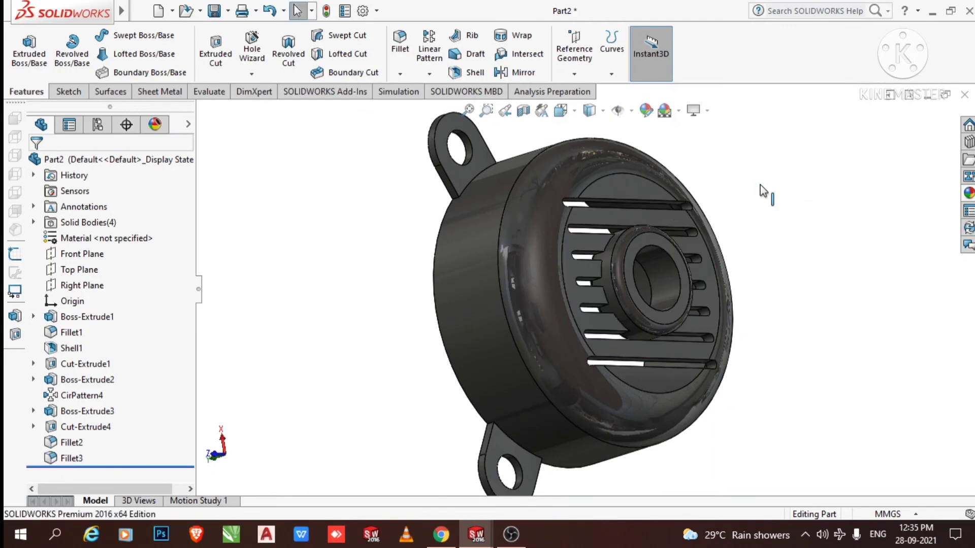
- Change the colour of the part's white high gloss plastic appearance to black from the standard swatches
{"action": "left_click", "coordinate": [155, 125]}
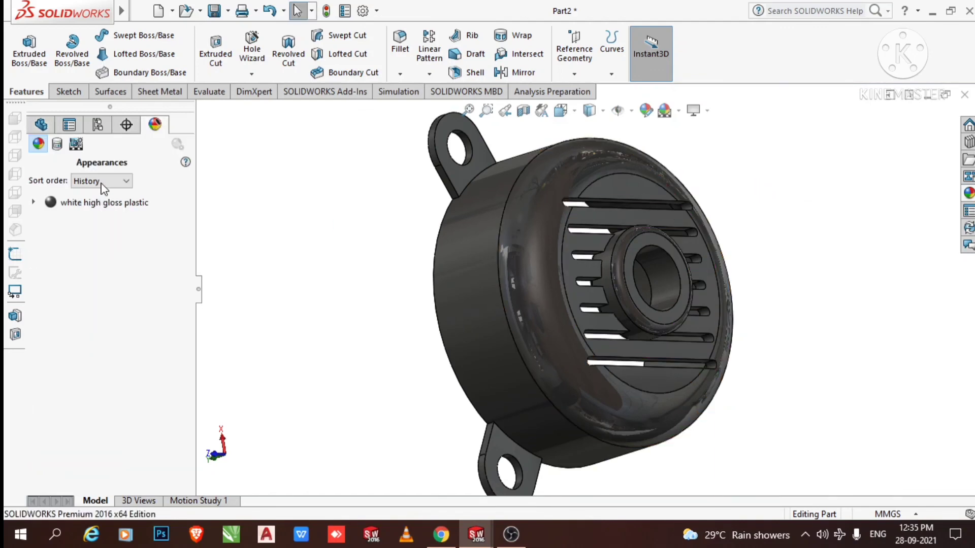
{"action": "left_click", "coordinate": [92, 203]}
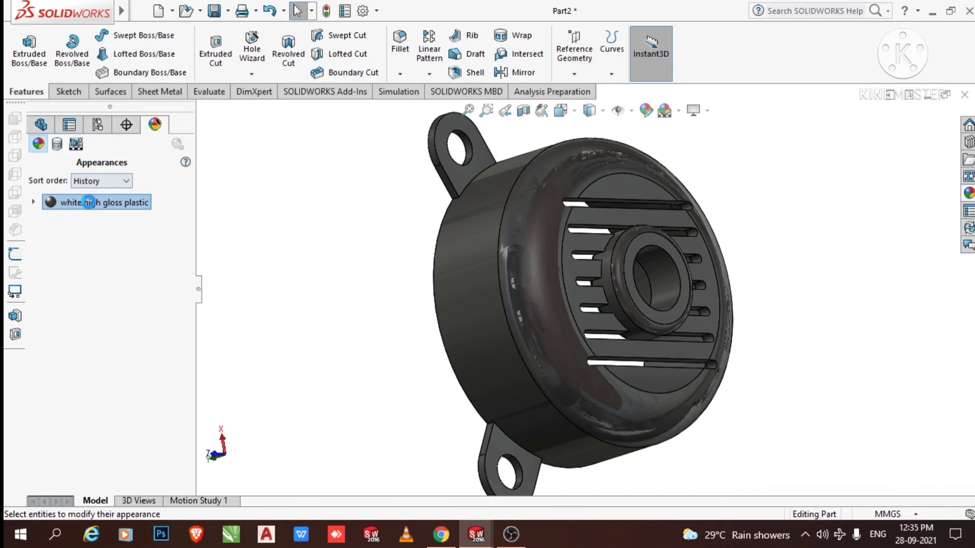
{"action": "left_click", "coordinate": [87, 202]}
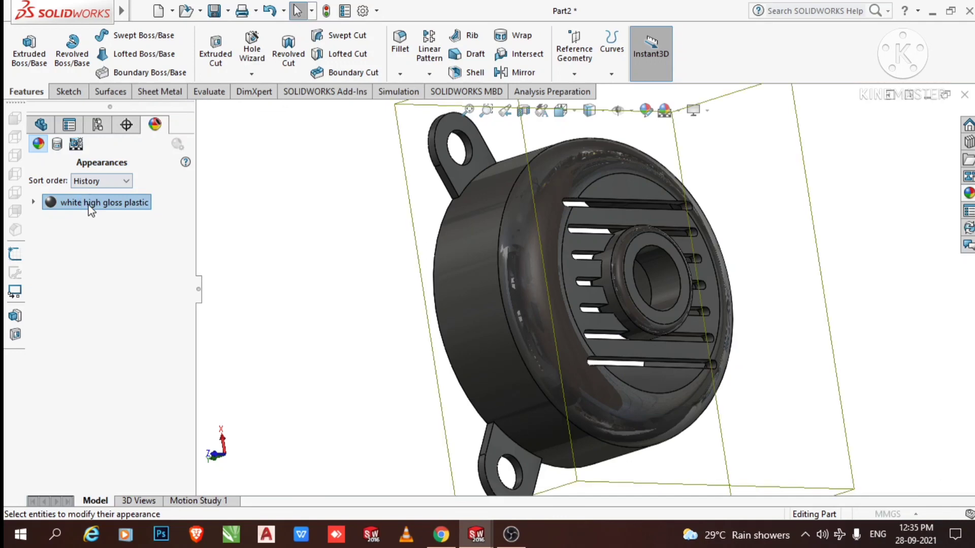
{"action": "double_click", "coordinate": [92, 203]}
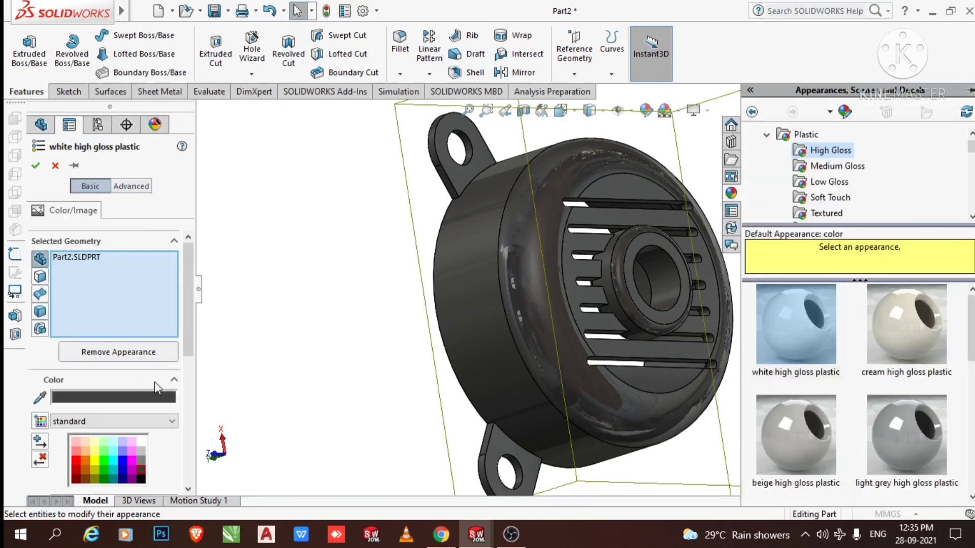
{"action": "left_click", "coordinate": [141, 480]}
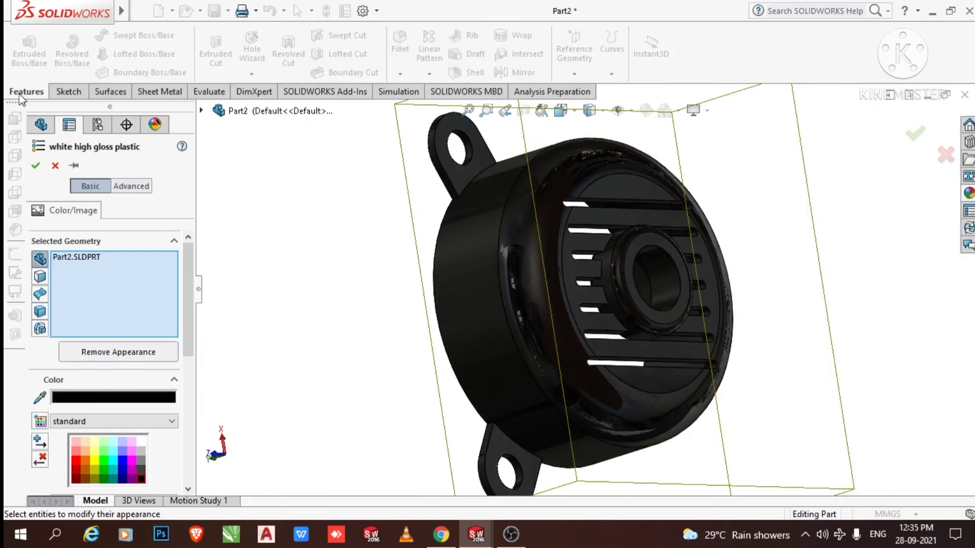
{"action": "left_click", "coordinate": [33, 167]}
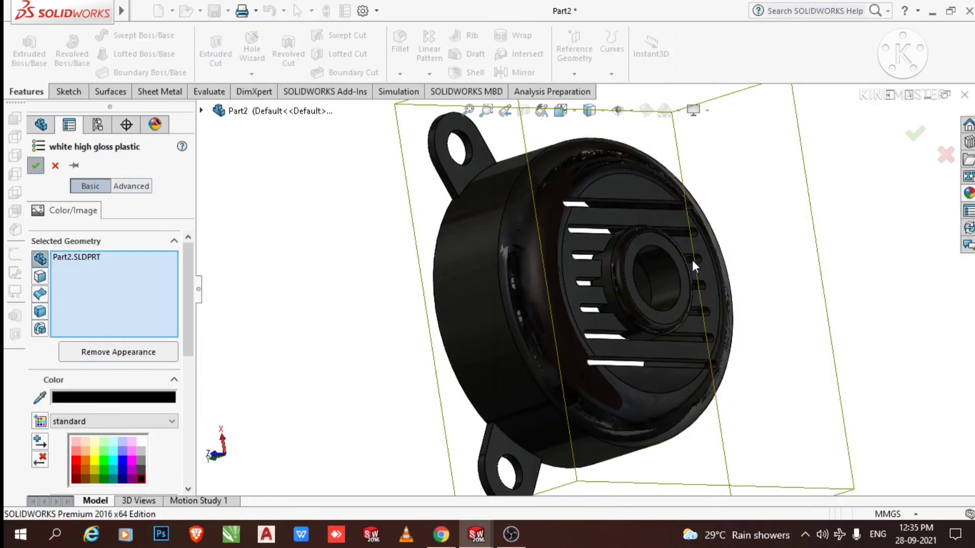
- View the part normal to the central ring's front face and examine the black cover, slots and lugs
{"action": "left_click", "coordinate": [660, 241]}
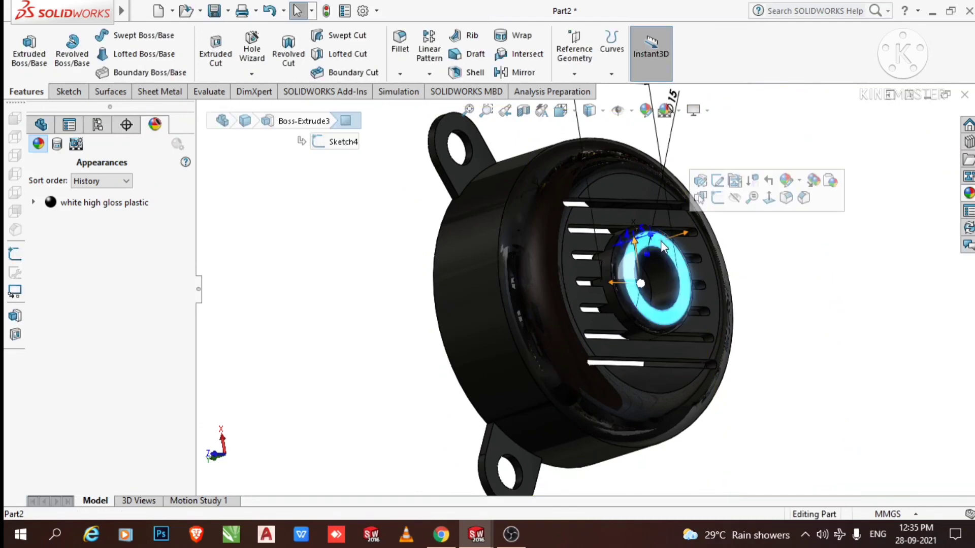
{"action": "left_click", "coordinate": [772, 205]}
{"action": "left_click", "coordinate": [849, 273]}
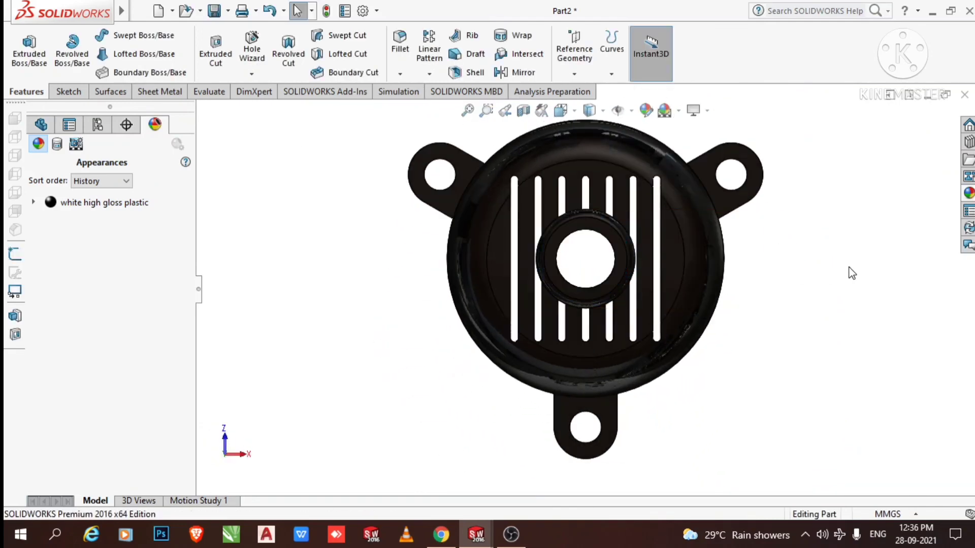
{"action": "scroll", "coordinate": [630, 203], "scroll_direction": "down", "scroll_amount": 5}
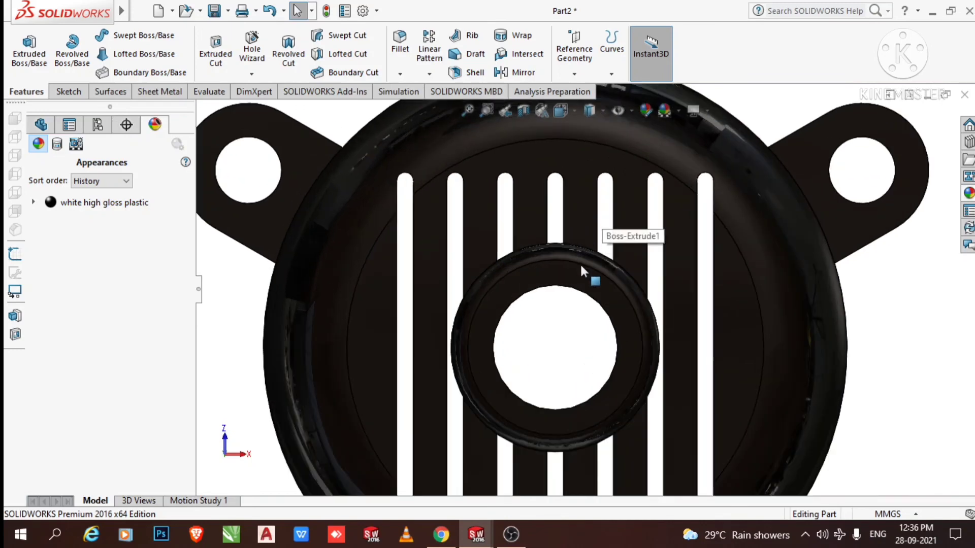
{"action": "scroll", "coordinate": [555, 332], "scroll_direction": "up", "scroll_amount": 3}
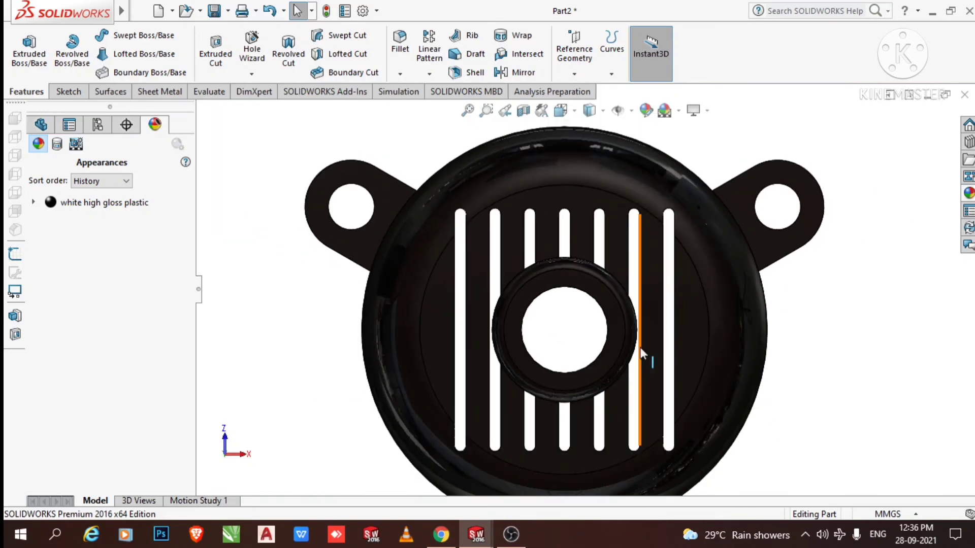
{"action": "scroll", "coordinate": [767, 365], "scroll_direction": "up", "scroll_amount": 3}
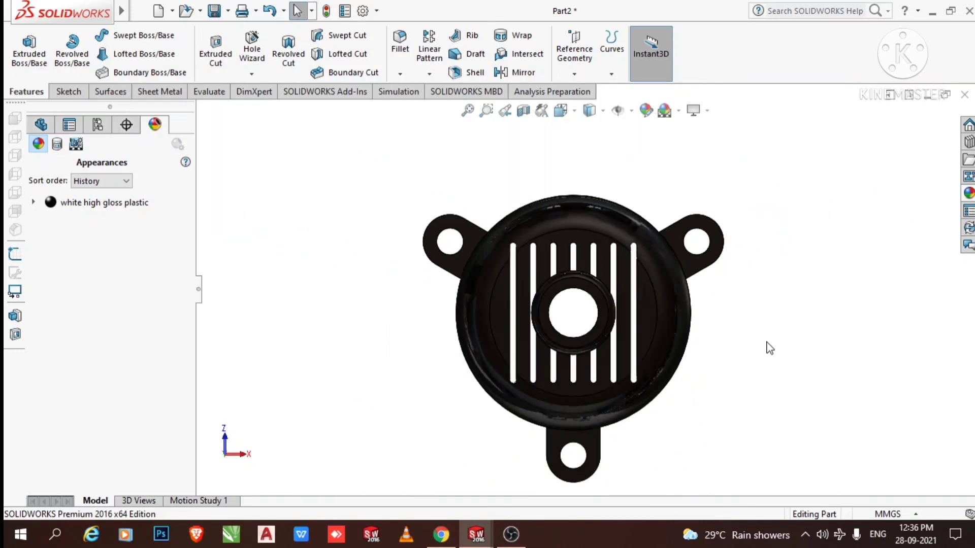